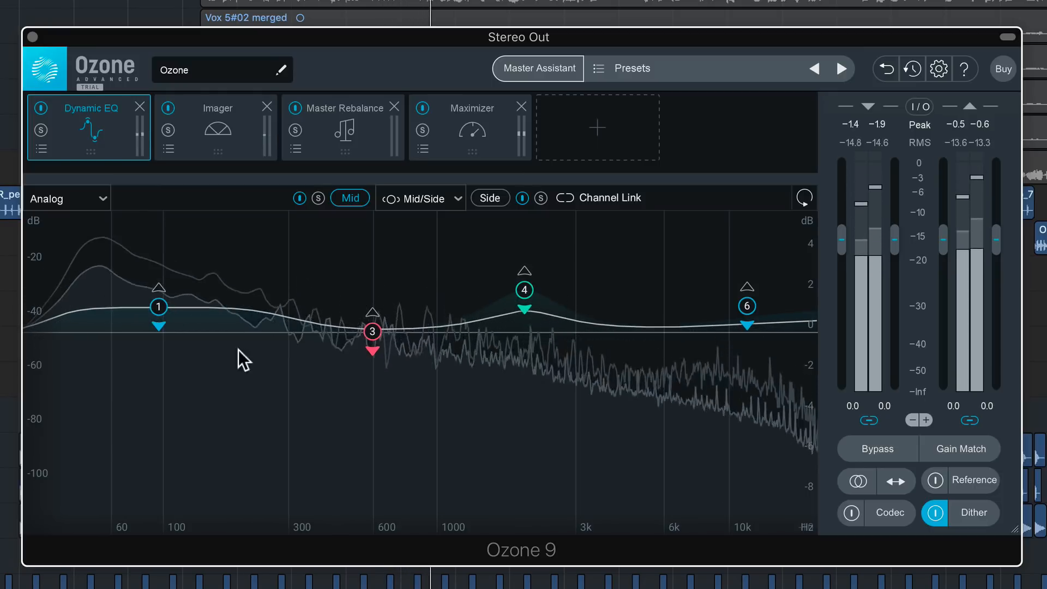
# Review the settings of the Imager, Master Rebalance, Maximizer and Dynamic EQ modules in the existing mastering chain
pyautogui.click(238, 135)
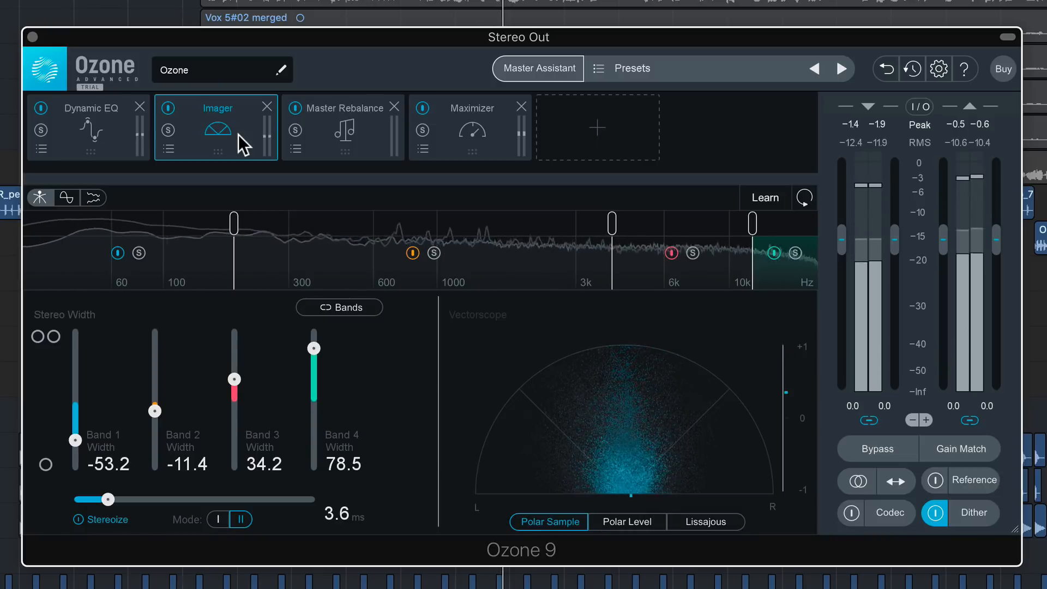
pyautogui.click(342, 142)
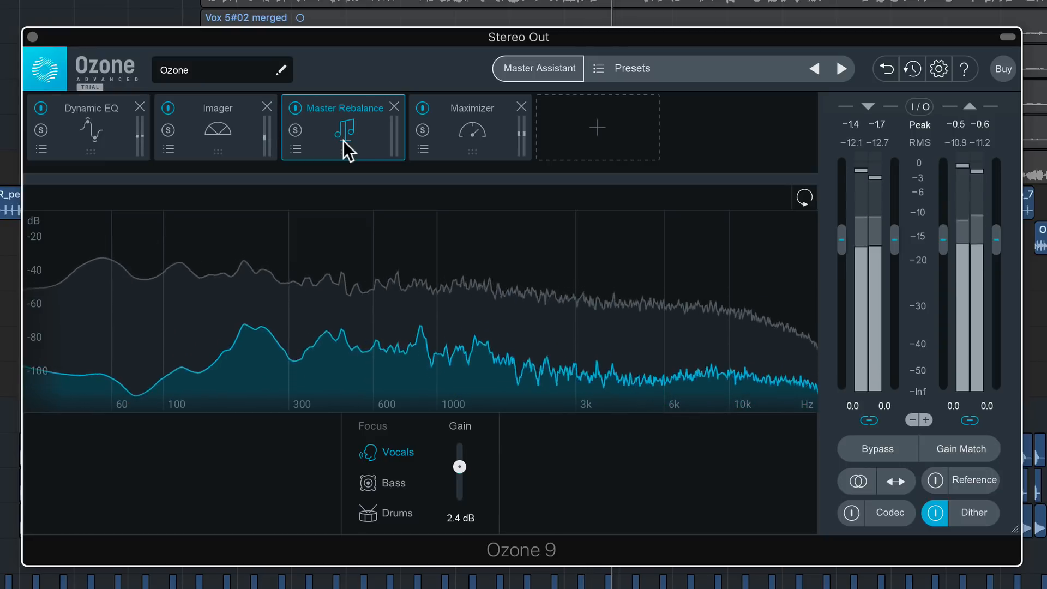
pyautogui.click(473, 145)
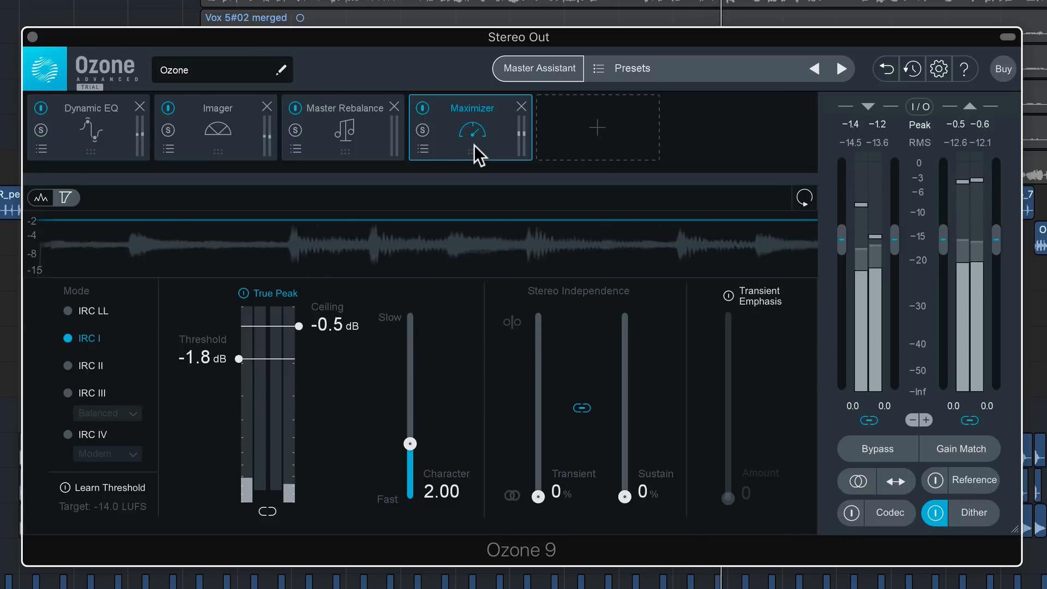
pyautogui.click(95, 137)
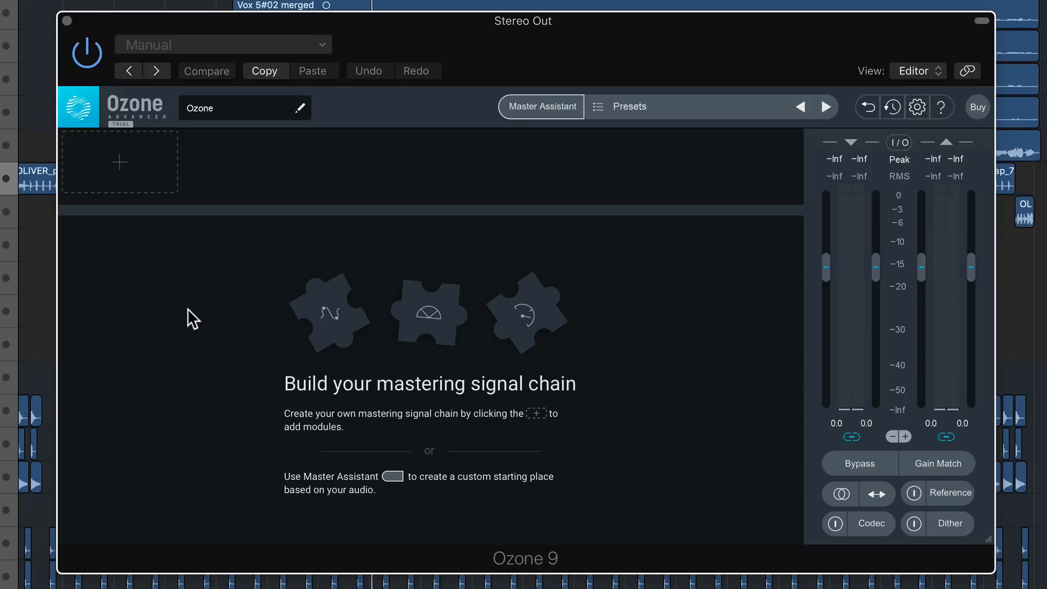
# Add an Equalizer module as the first module of the empty signal chain
pyautogui.click(151, 179)
pyautogui.click(146, 240)
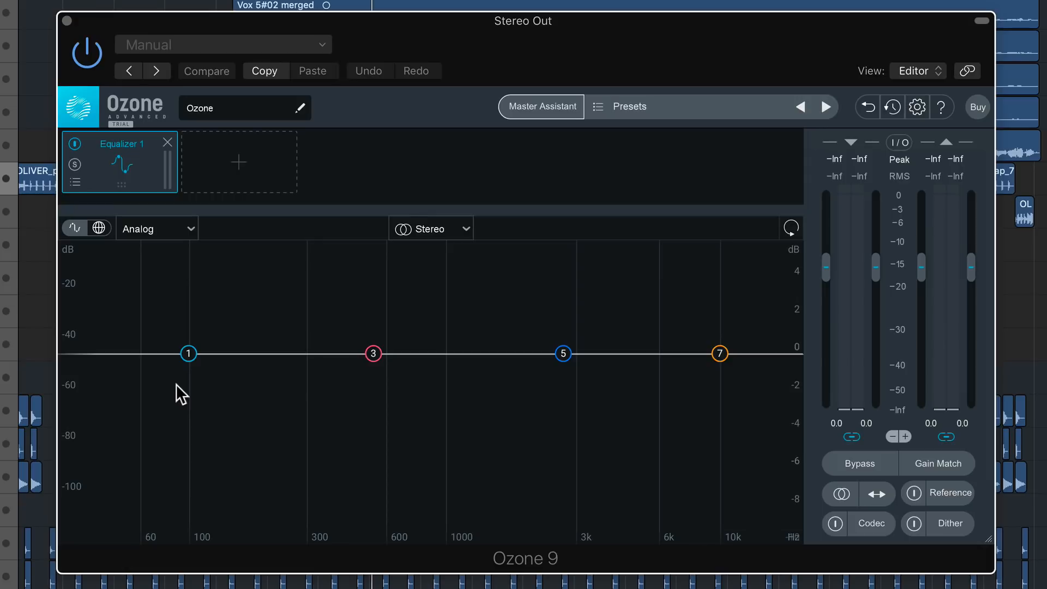
# Try the Vintage and Modern module options and the Reference loudness option in Master Assistant, and leave without running it
pyautogui.click(530, 107)
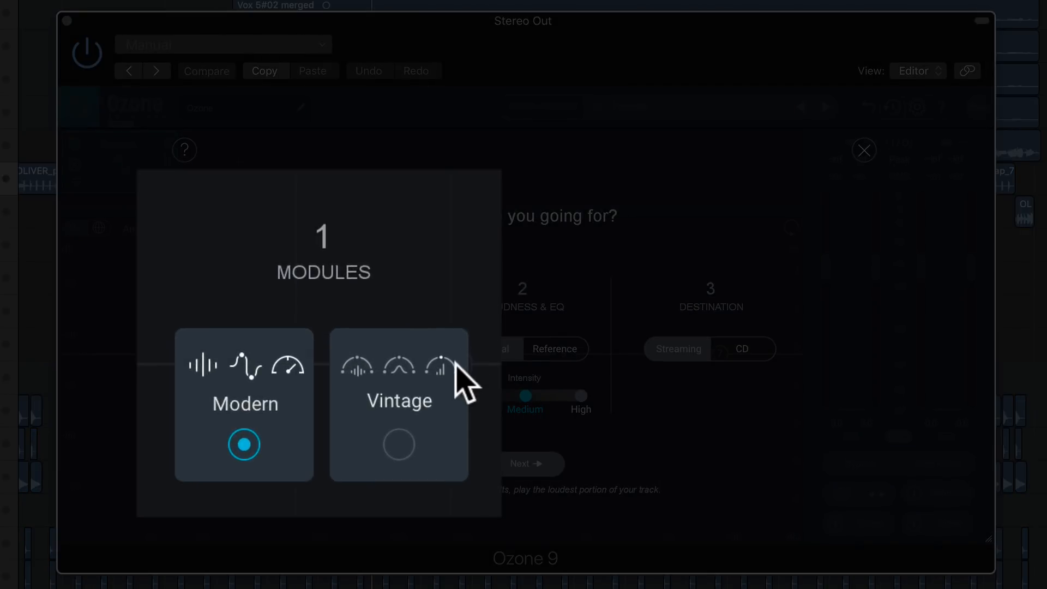
pyautogui.click(389, 357)
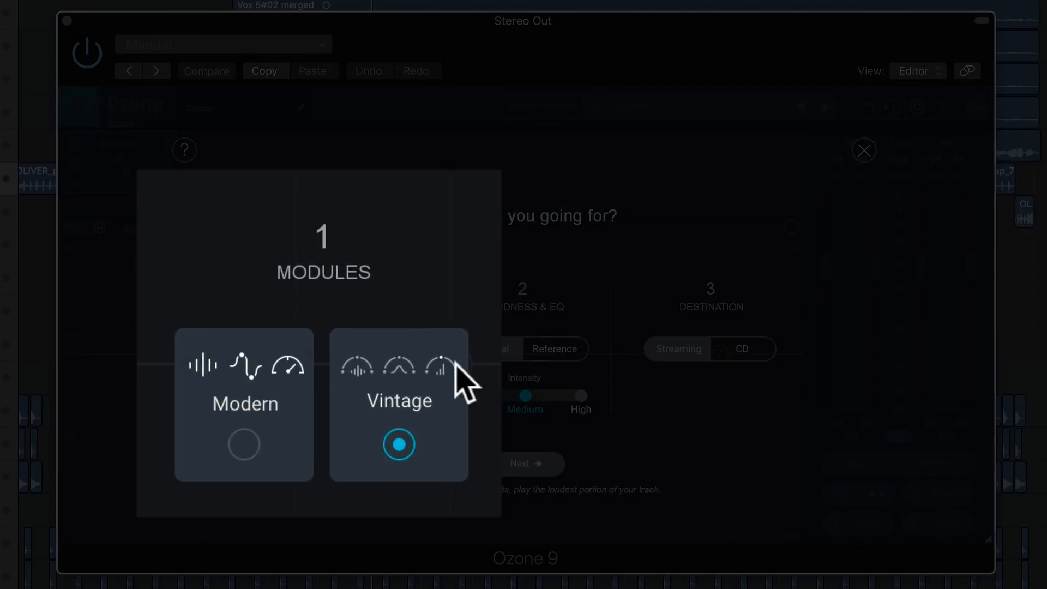
pyautogui.click(248, 395)
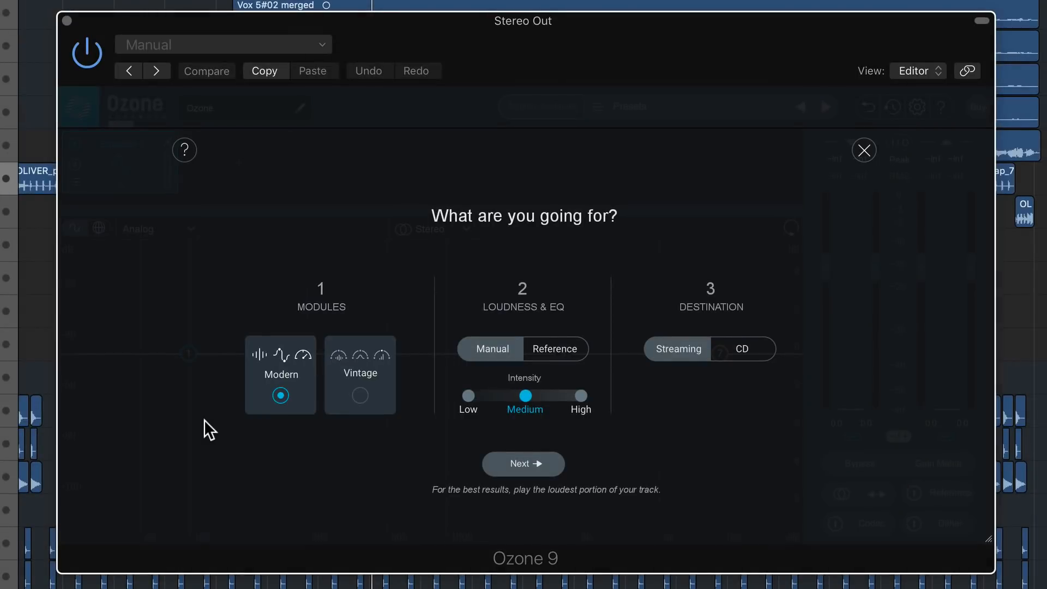
pyautogui.click(565, 348)
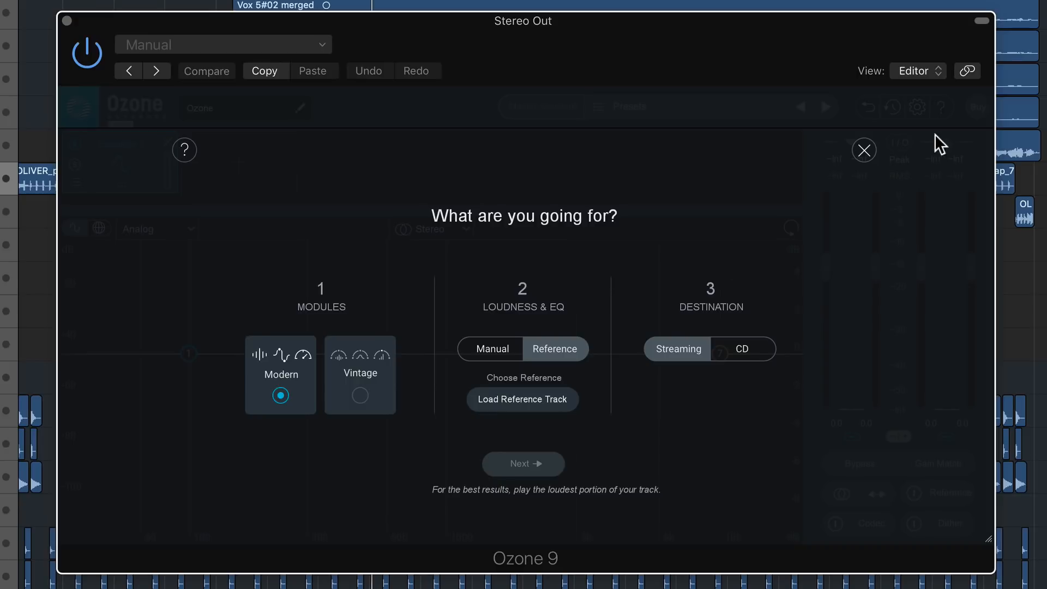
pyautogui.click(864, 150)
# Load Losing Ground Final Master.wav as the reference track for Master Assistant's Loudness & EQ target
pyautogui.click(949, 507)
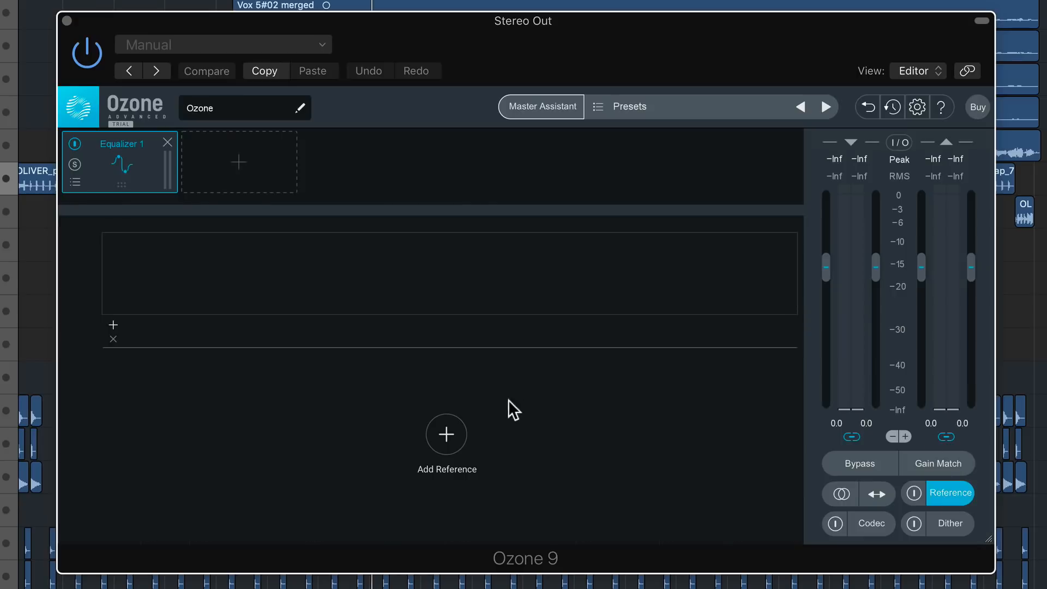
pyautogui.click(556, 112)
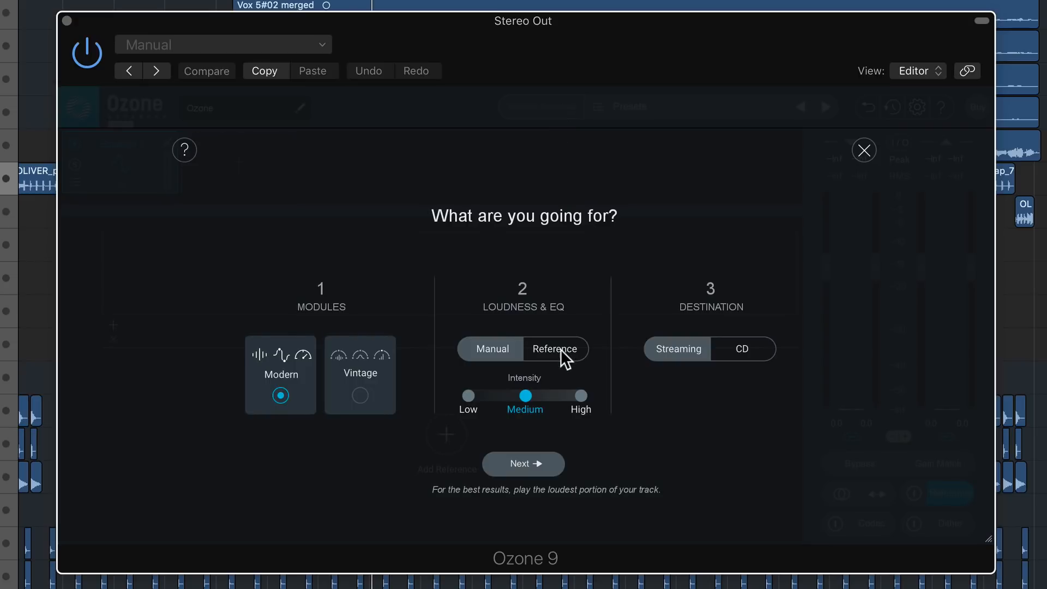
pyautogui.click(560, 349)
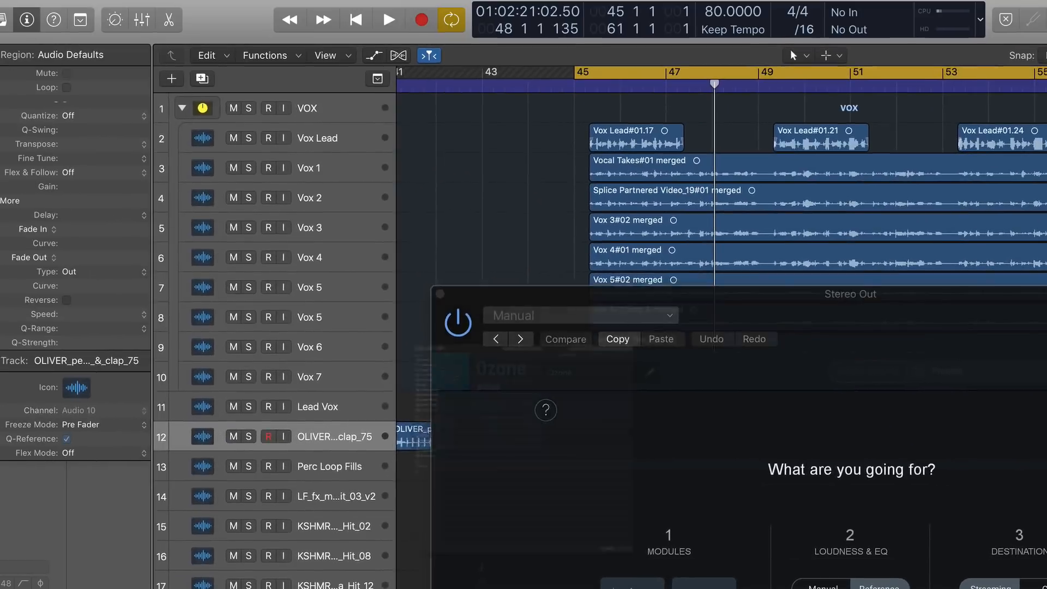
pyautogui.click(489, 400)
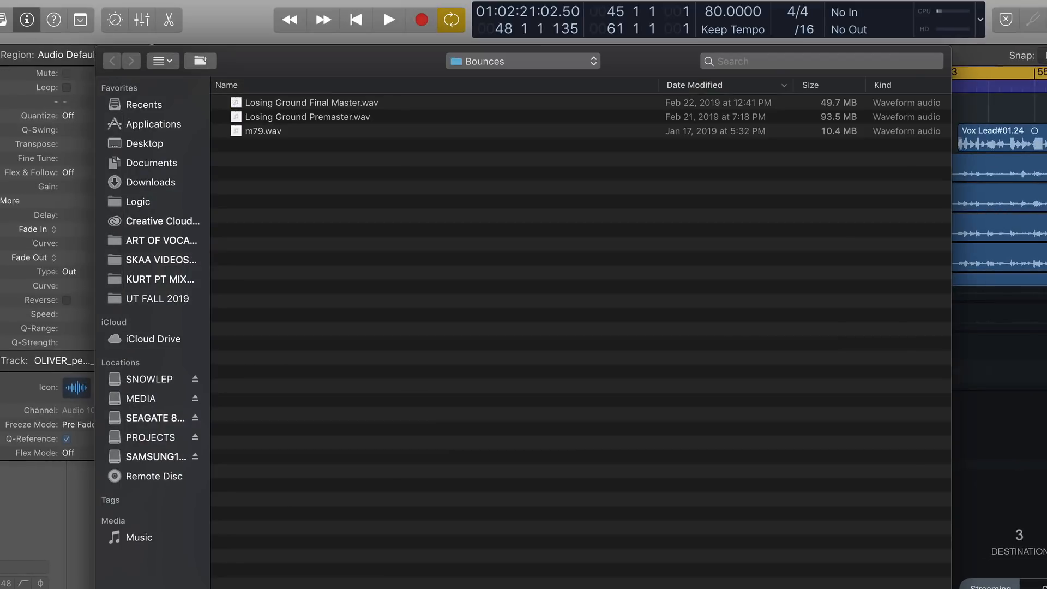
pyautogui.doubleClick(310, 102)
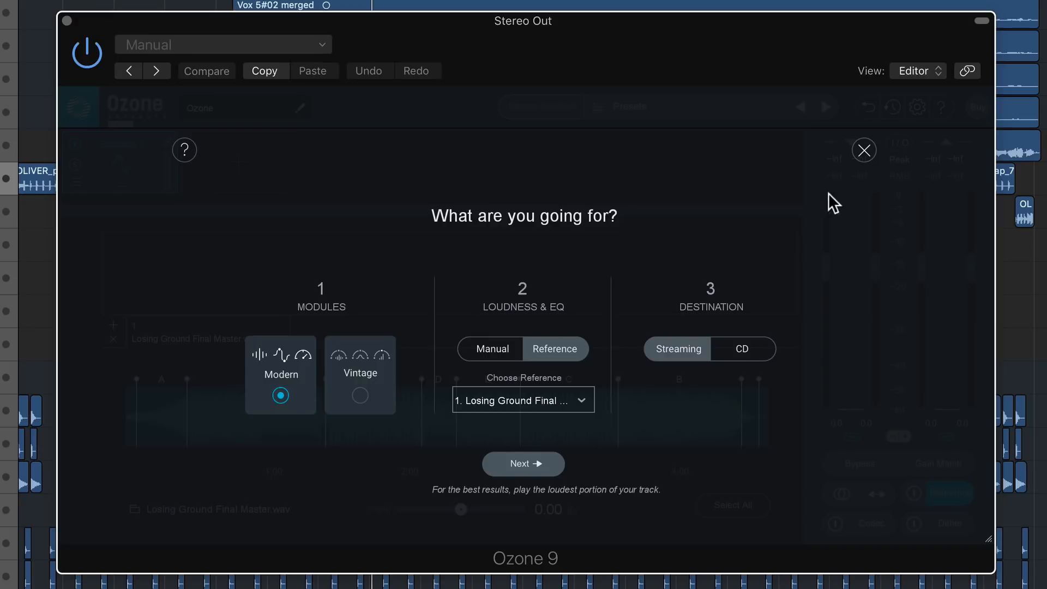
# Inspect the loaded reference track's waveform sections and its entry among Master Assistant's Reference options
pyautogui.click(860, 153)
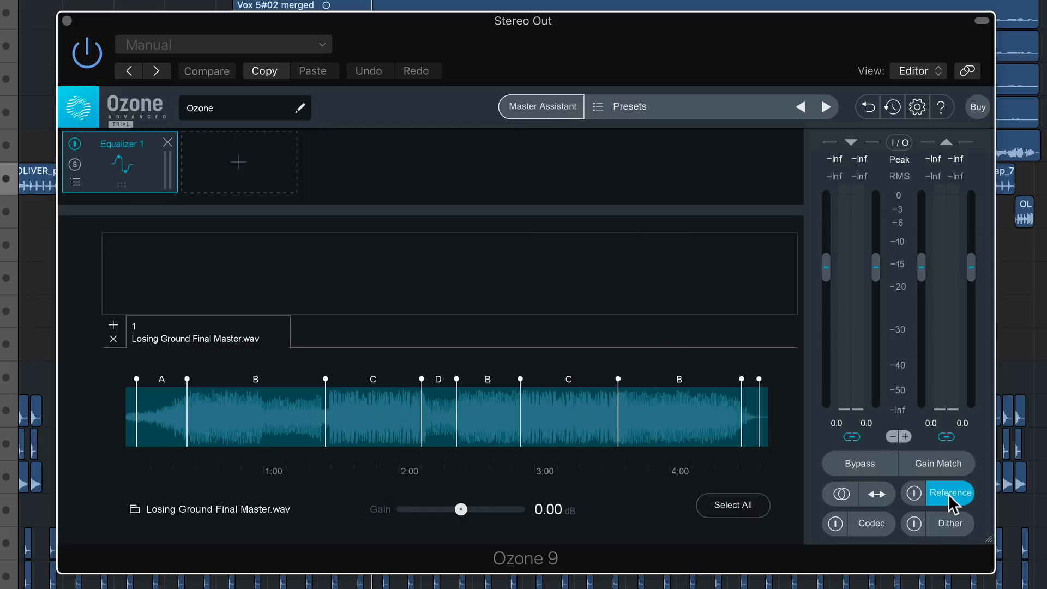
pyautogui.click(568, 109)
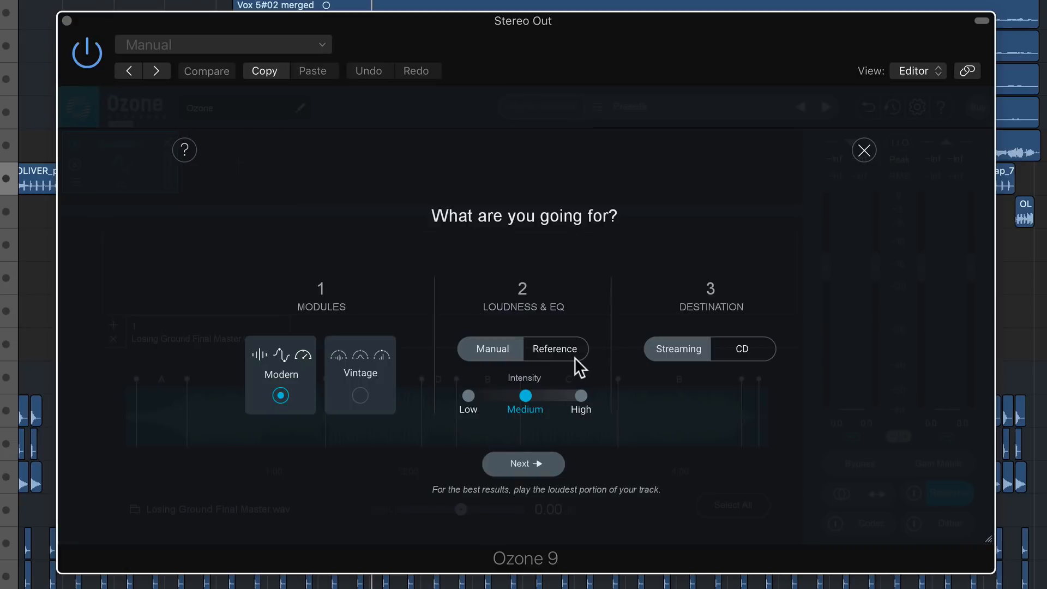
pyautogui.click(570, 352)
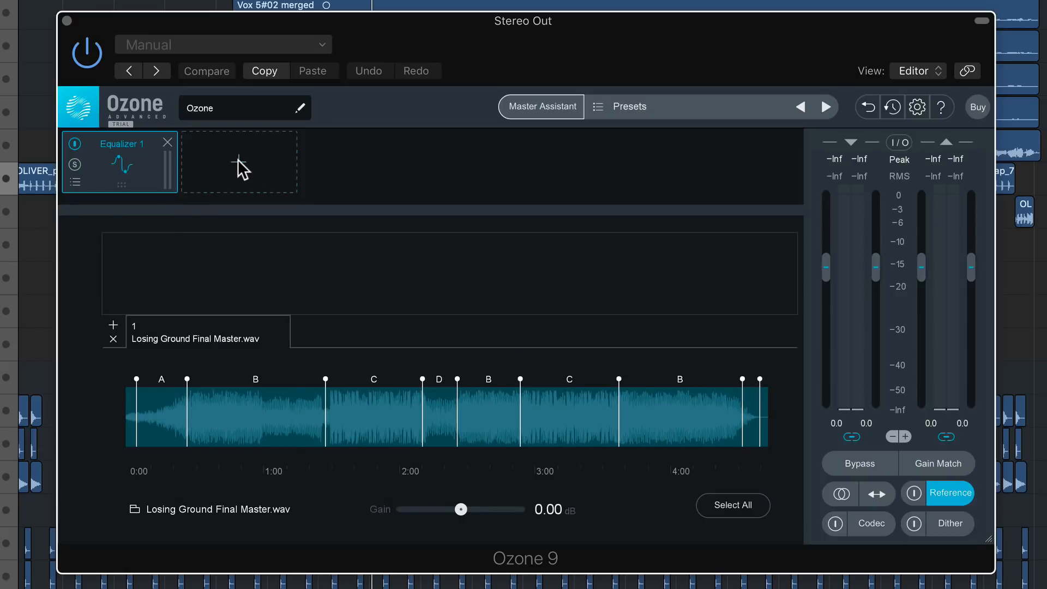
# Try adding a Match EQ module after the Equalizer, and remove it again
pyautogui.click(239, 164)
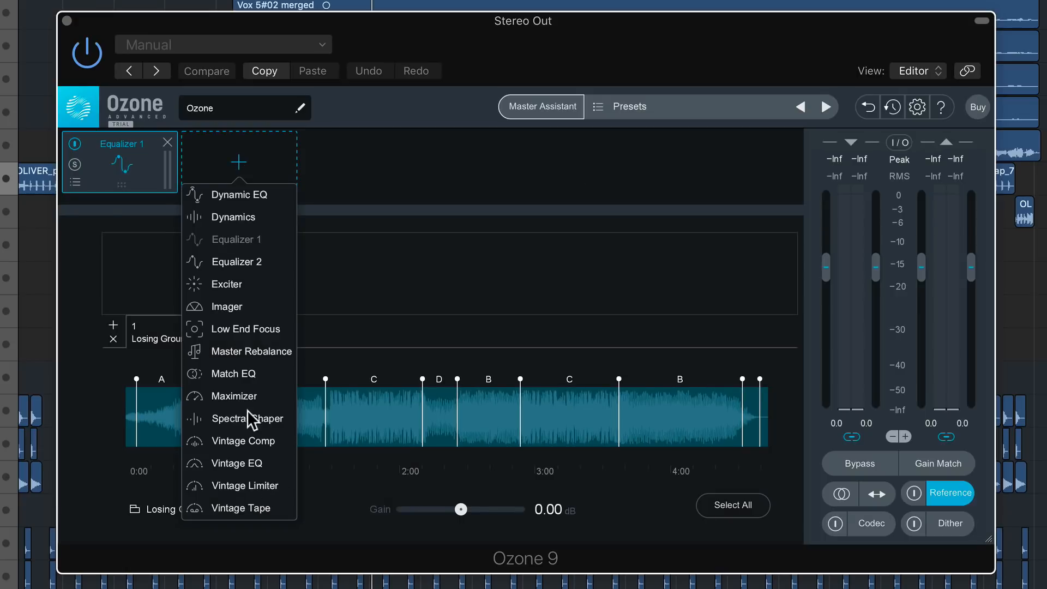
pyautogui.click(245, 374)
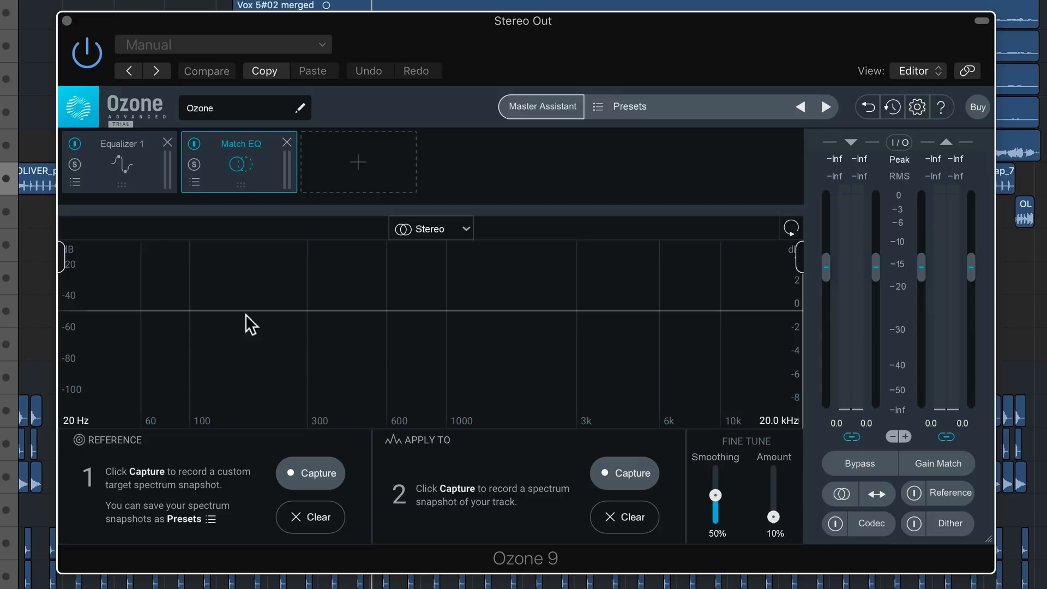
pyautogui.click(286, 142)
# Configure Master Assistant for Vintage modules with Manual loudness and EQ
pyautogui.click(532, 109)
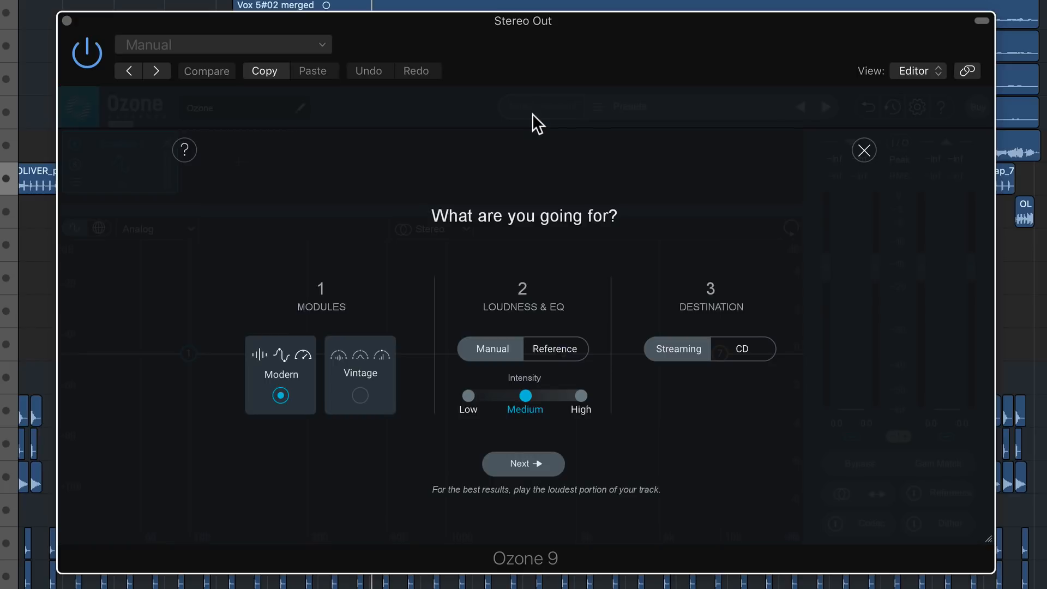
pyautogui.click(554, 350)
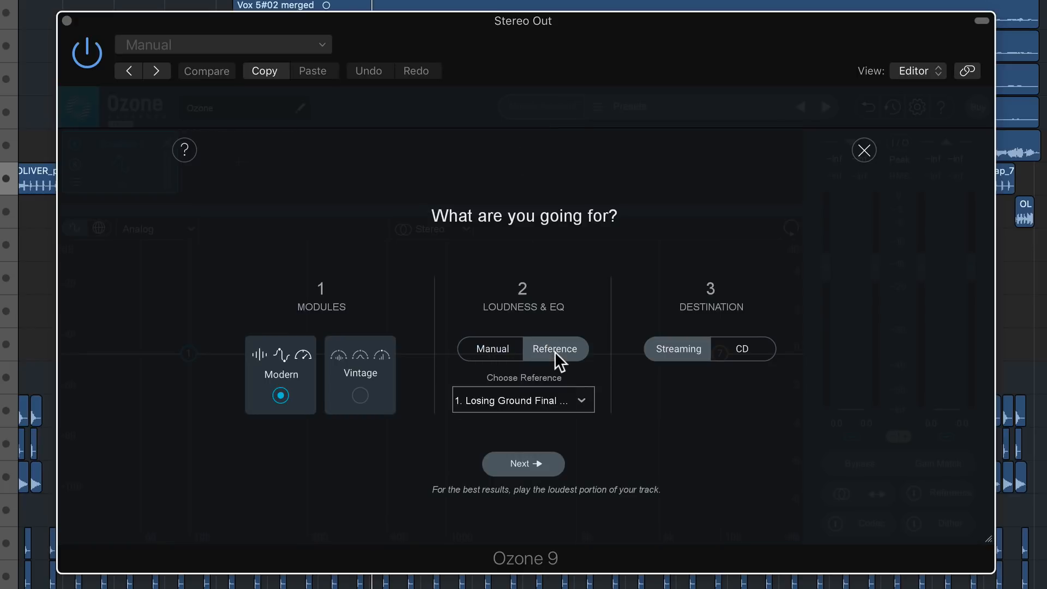
pyautogui.click(513, 349)
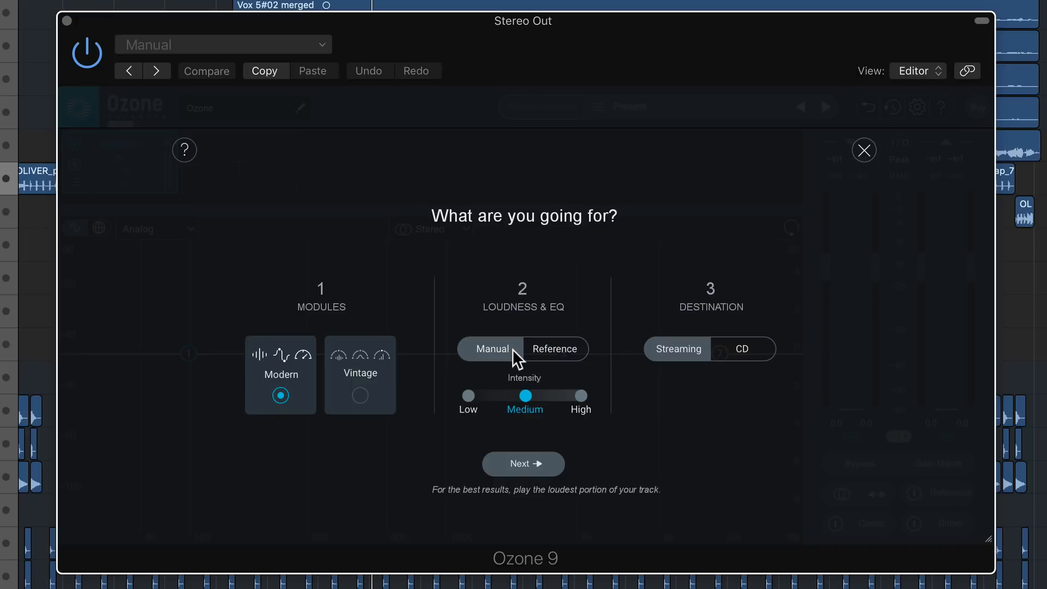
pyautogui.click(359, 395)
# Run the Master Assistant analysis while the track plays and accept the suggested chain
pyautogui.click(552, 479)
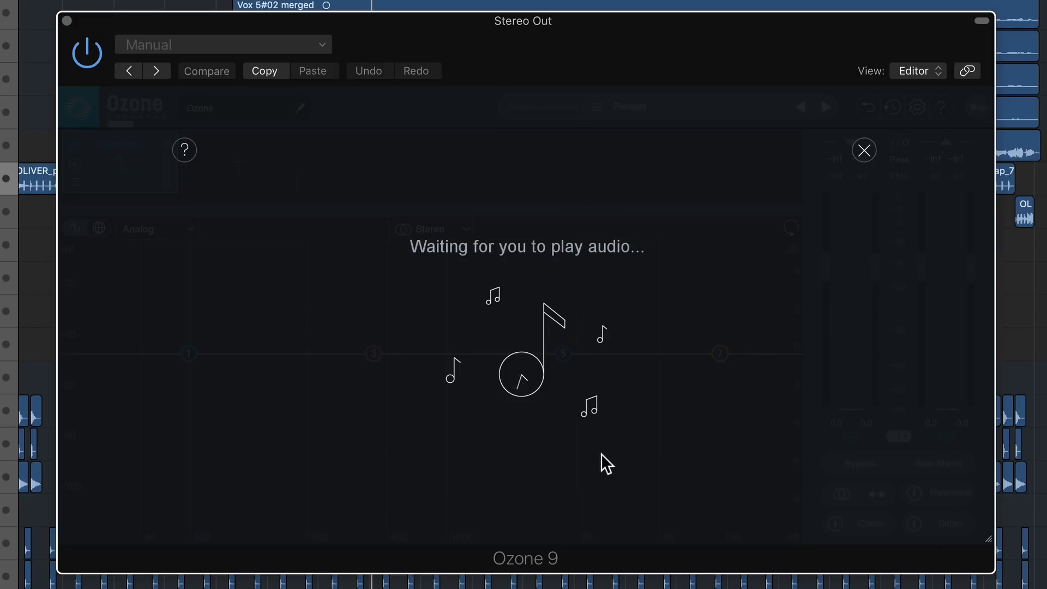
pyautogui.press('space')
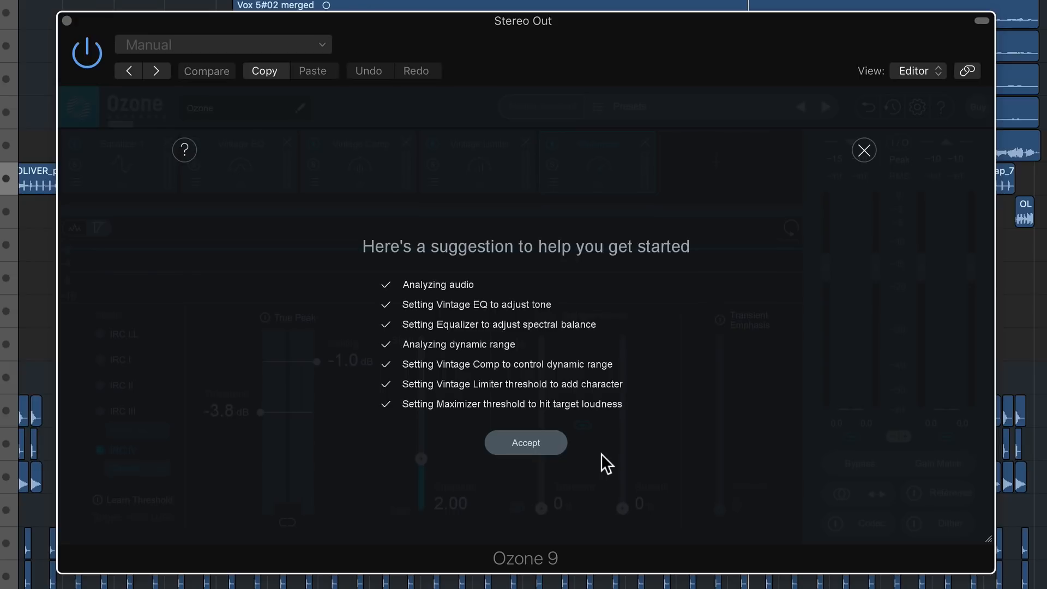
pyautogui.click(557, 443)
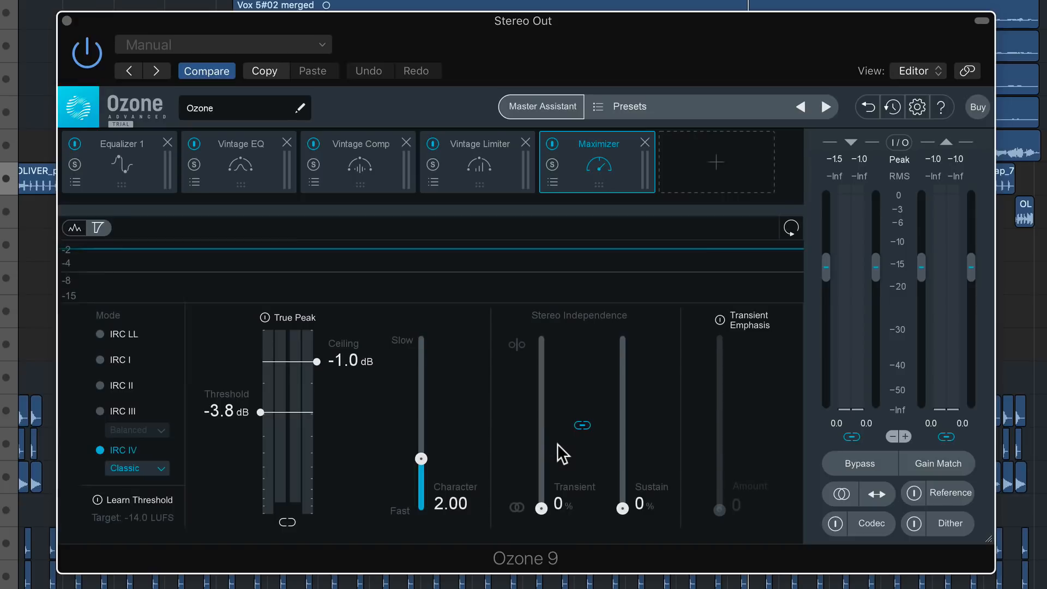
# Review the suggested settings of the Equalizer, Vintage EQ, Vintage Comp, Vintage Limiter and Maximizer modules
pyautogui.click(106, 158)
pyautogui.click(263, 179)
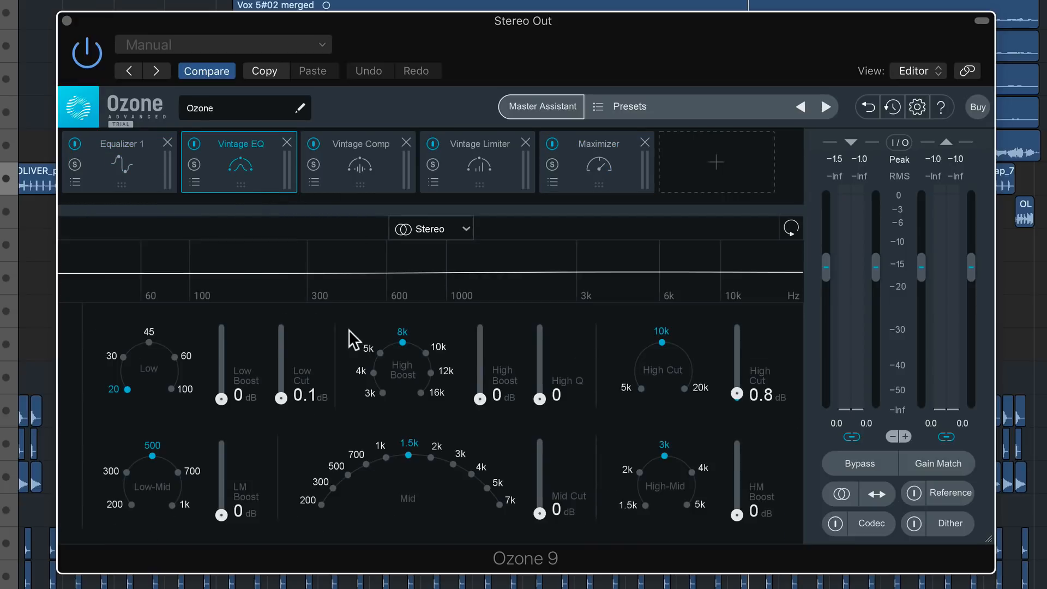
pyautogui.click(335, 153)
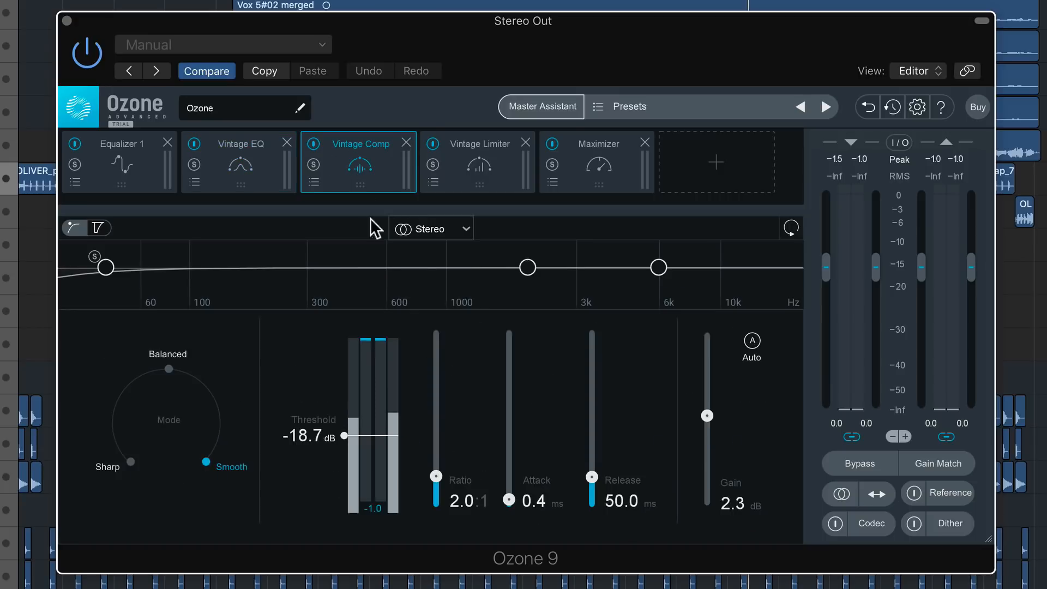
pyautogui.click(488, 174)
pyautogui.click(588, 175)
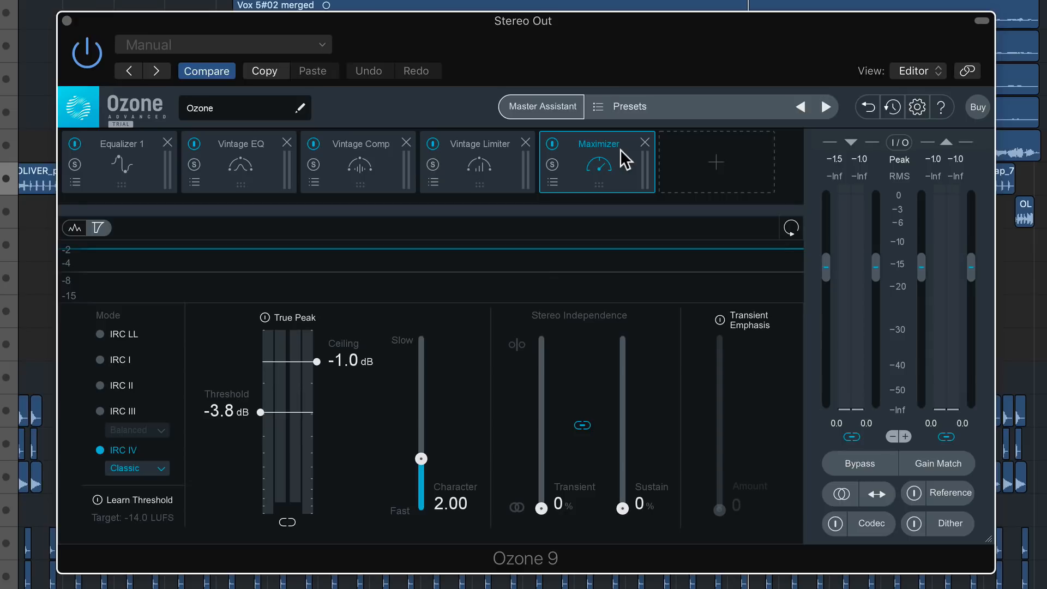
# Try out the Bypass and Gain Match switches, leaving both off
pyautogui.click(838, 463)
pyautogui.click(839, 463)
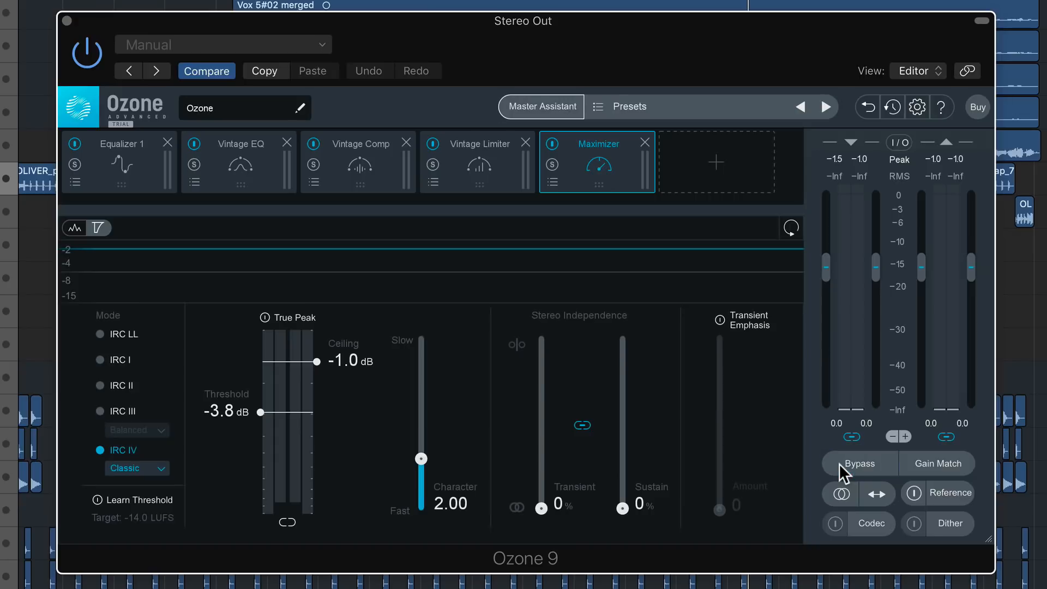
pyautogui.click(937, 463)
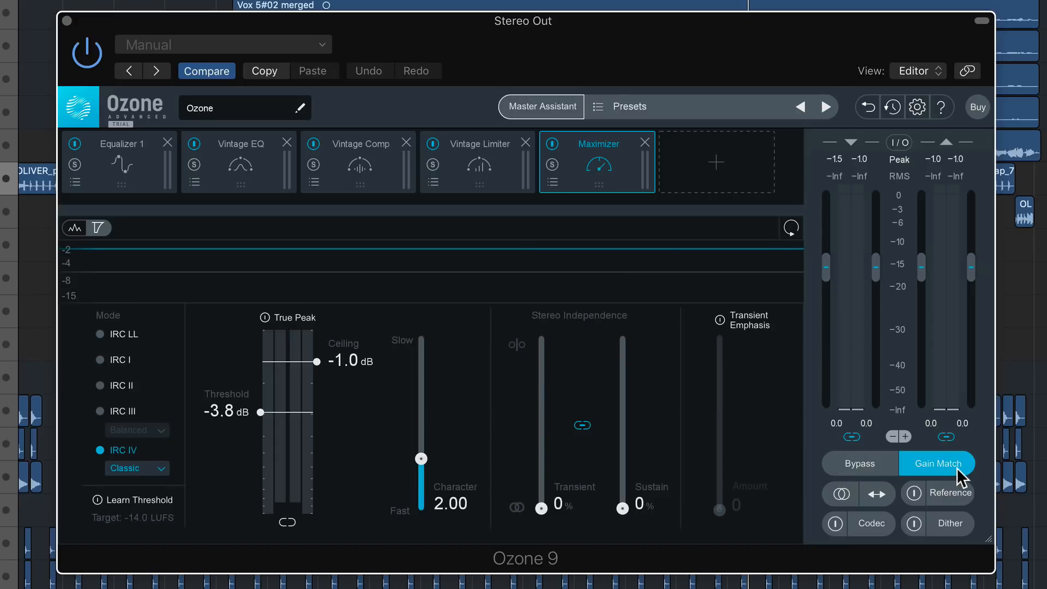
pyautogui.click(960, 478)
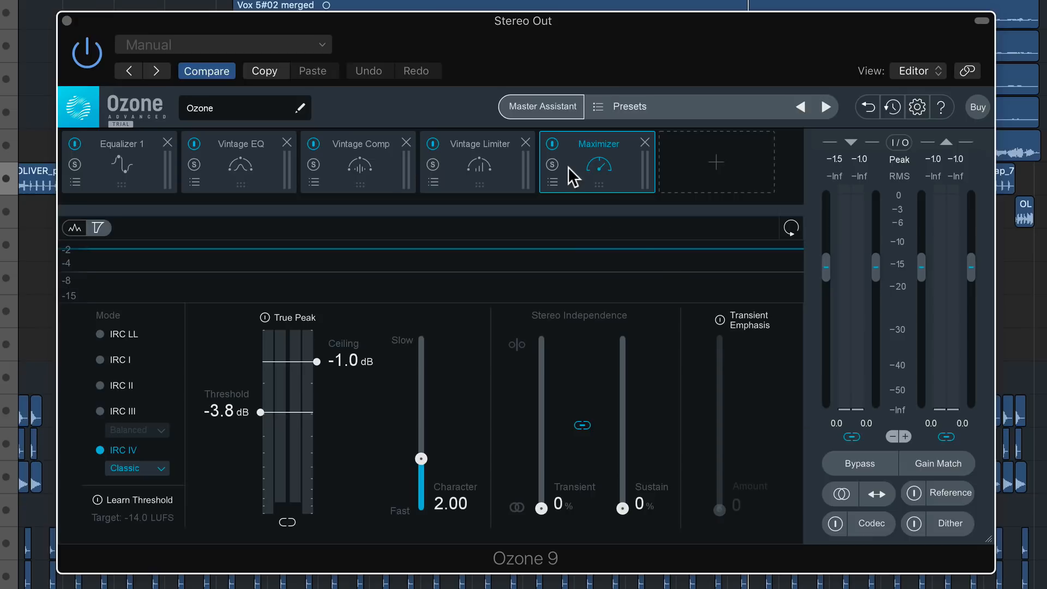
# Play the track and compare the mastered sound with the bypassed signal, leaving the processing active
pyautogui.click(524, 183)
pyautogui.click(599, 180)
pyautogui.press('space')
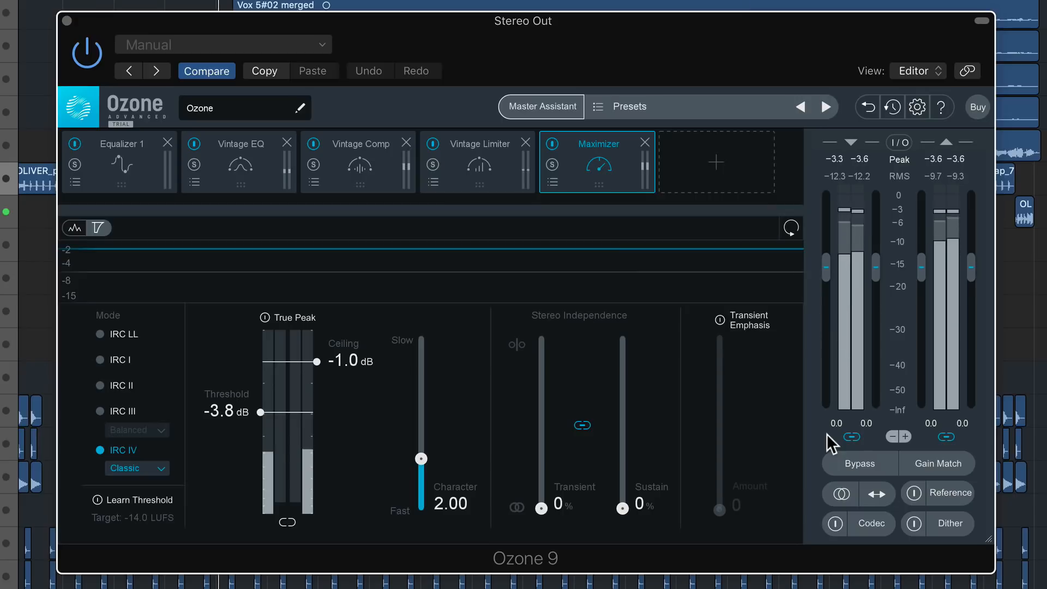
pyautogui.click(833, 463)
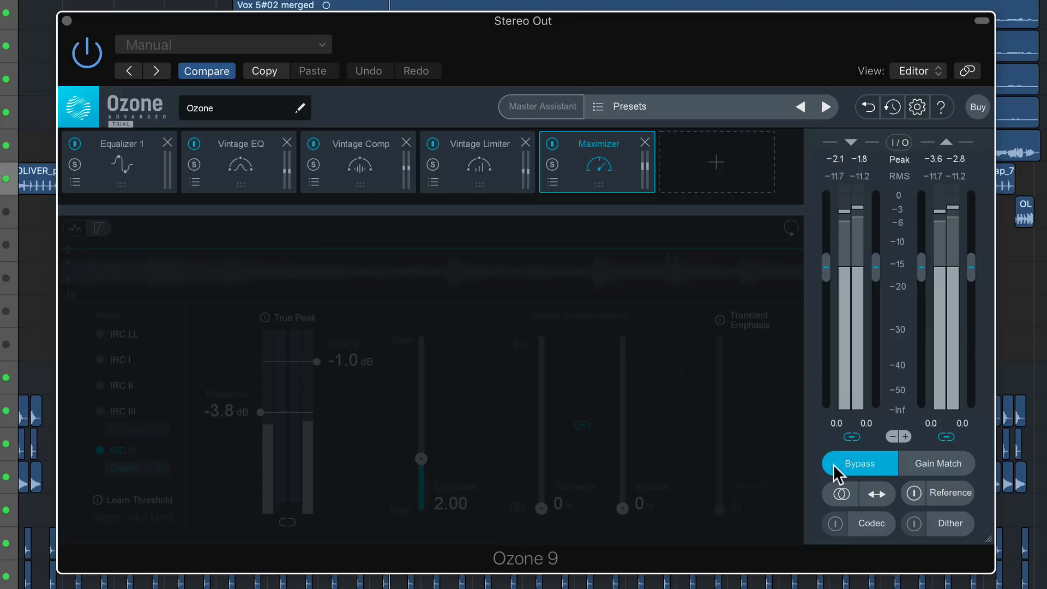
pyautogui.click(833, 464)
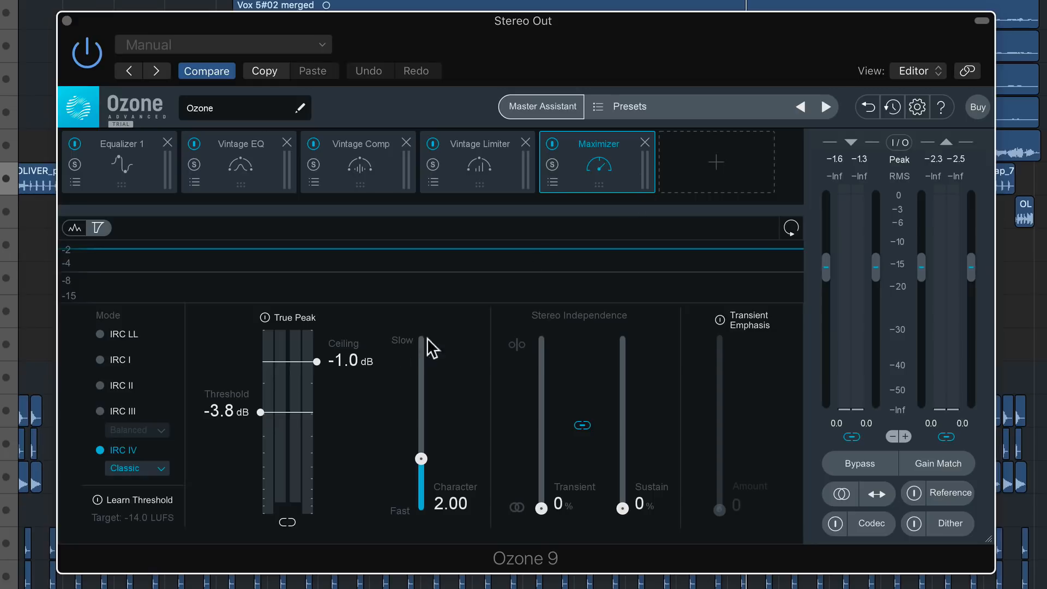
pyautogui.click(314, 361)
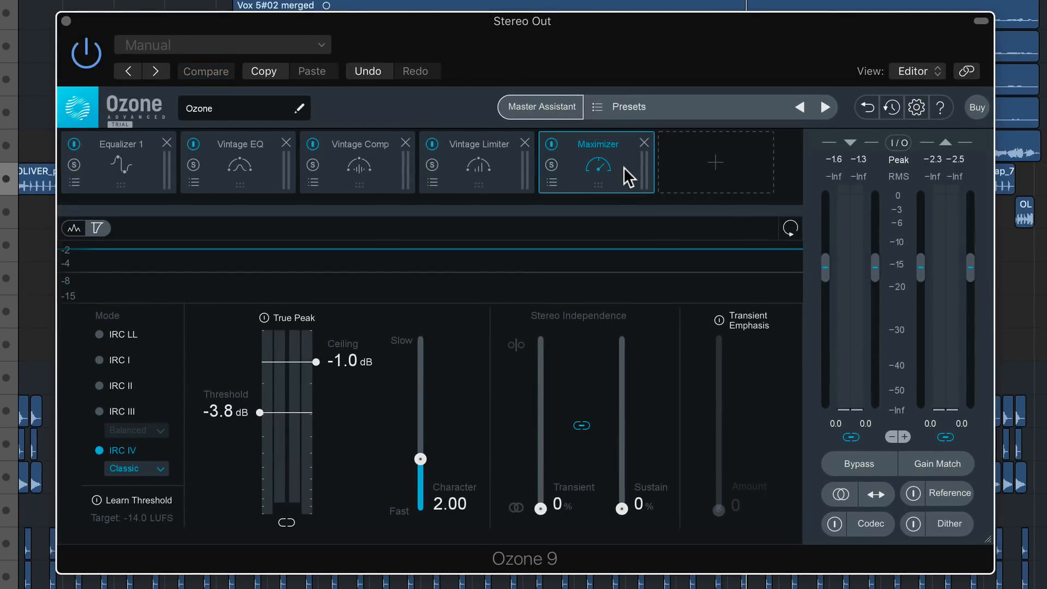
# Open Equalizer 1 with the table of all its bands and try the Digital filter type, returning to Analog
pyautogui.click(154, 160)
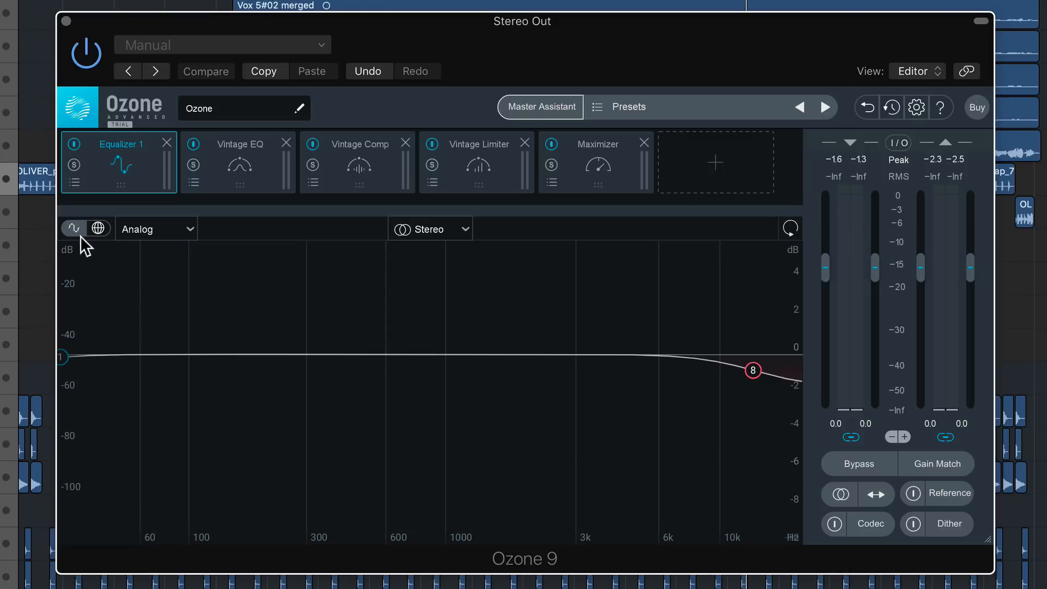
pyautogui.click(96, 226)
pyautogui.click(180, 231)
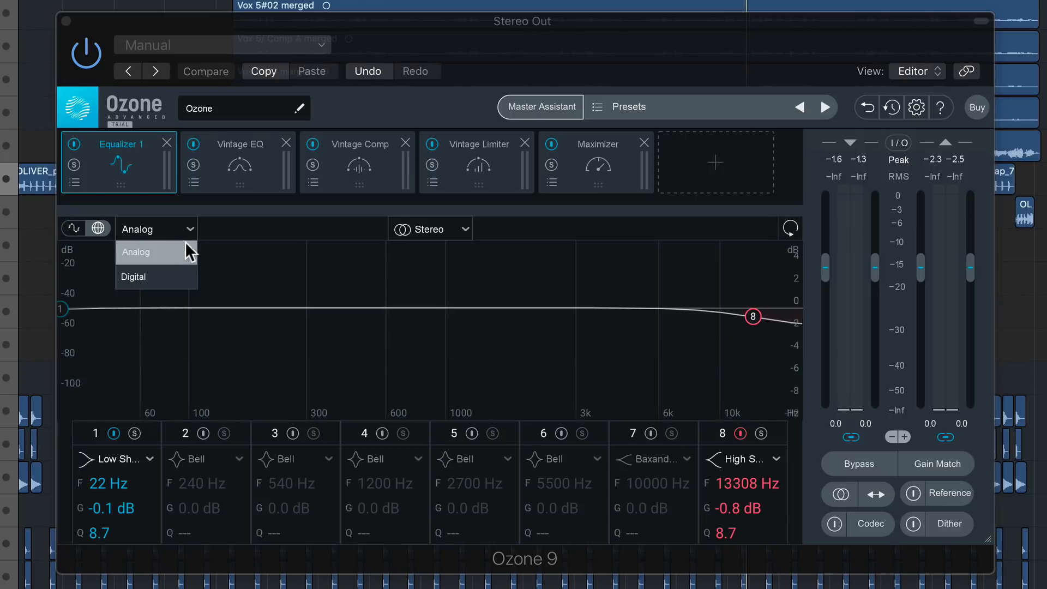
pyautogui.click(168, 275)
pyautogui.click(169, 229)
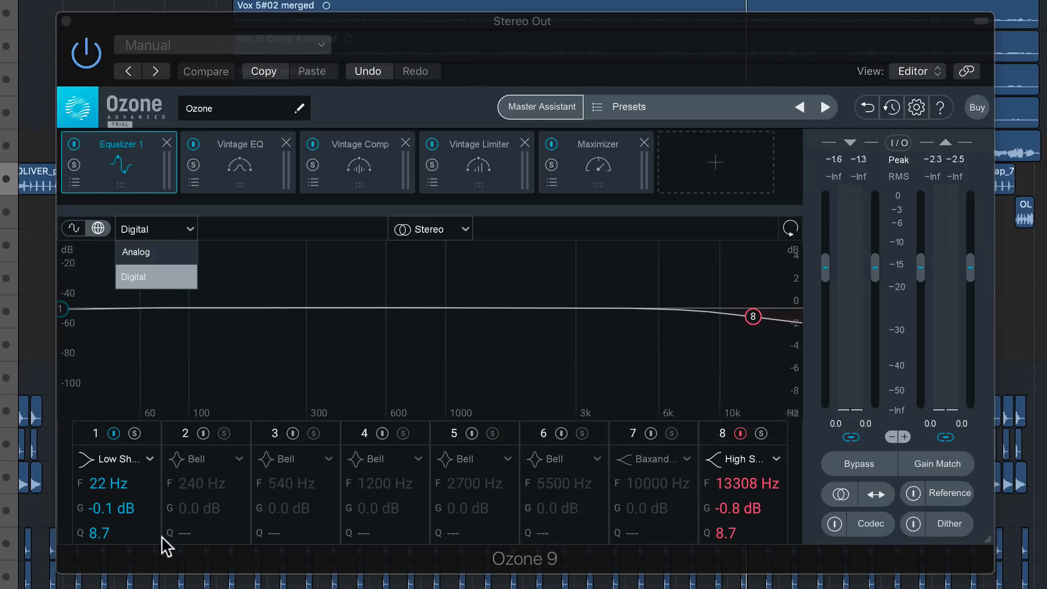
pyautogui.click(171, 251)
# Try Equalizer 1's Mid/Side and Left/Right channel modes, return to Stereo and hide the band table
pyautogui.click(466, 229)
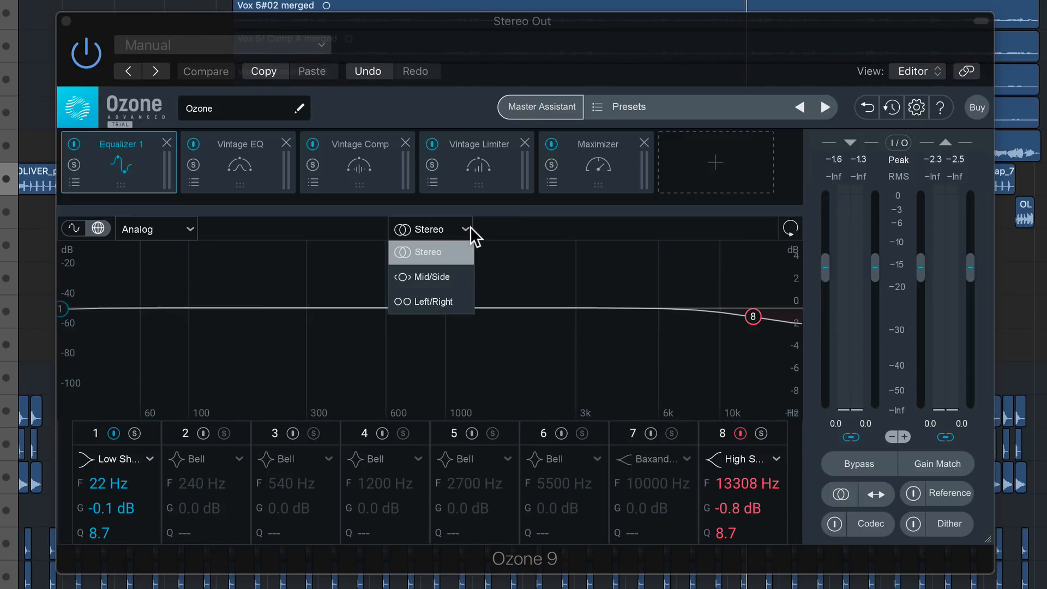
pyautogui.click(447, 278)
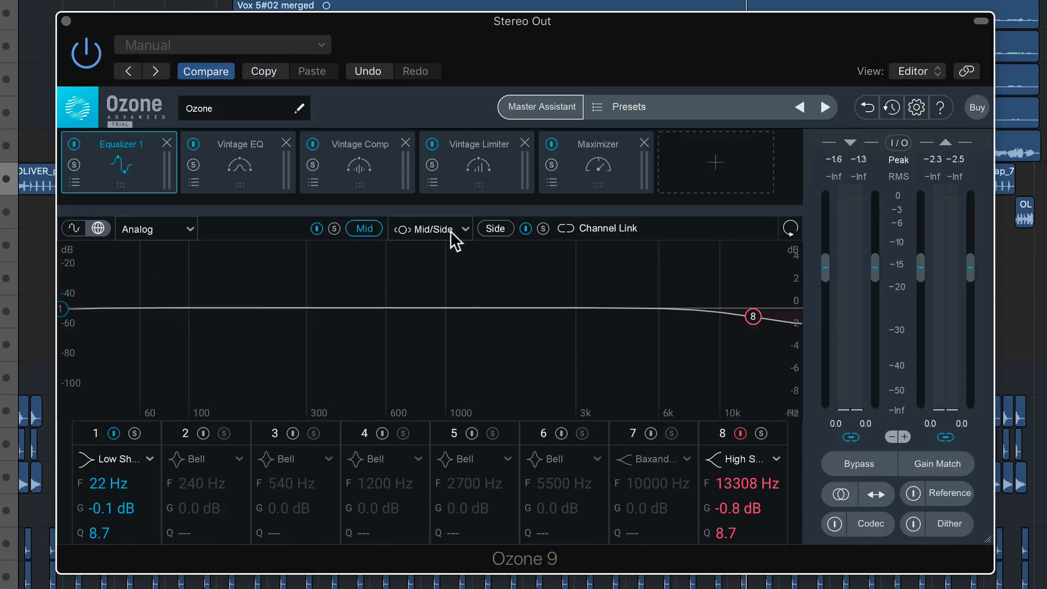
pyautogui.click(451, 230)
pyautogui.click(441, 300)
pyautogui.click(433, 230)
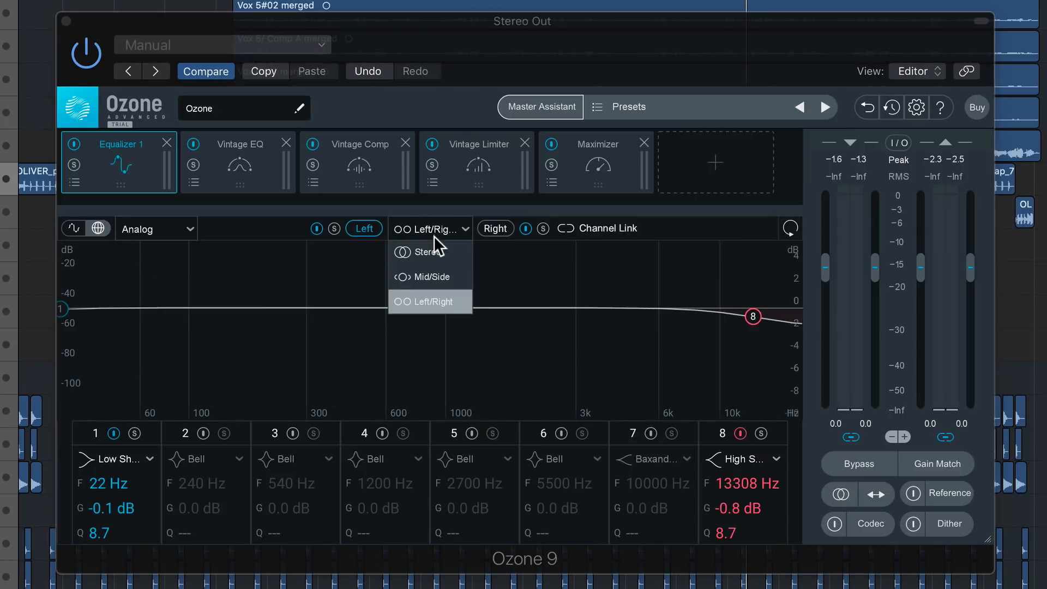
pyautogui.click(431, 252)
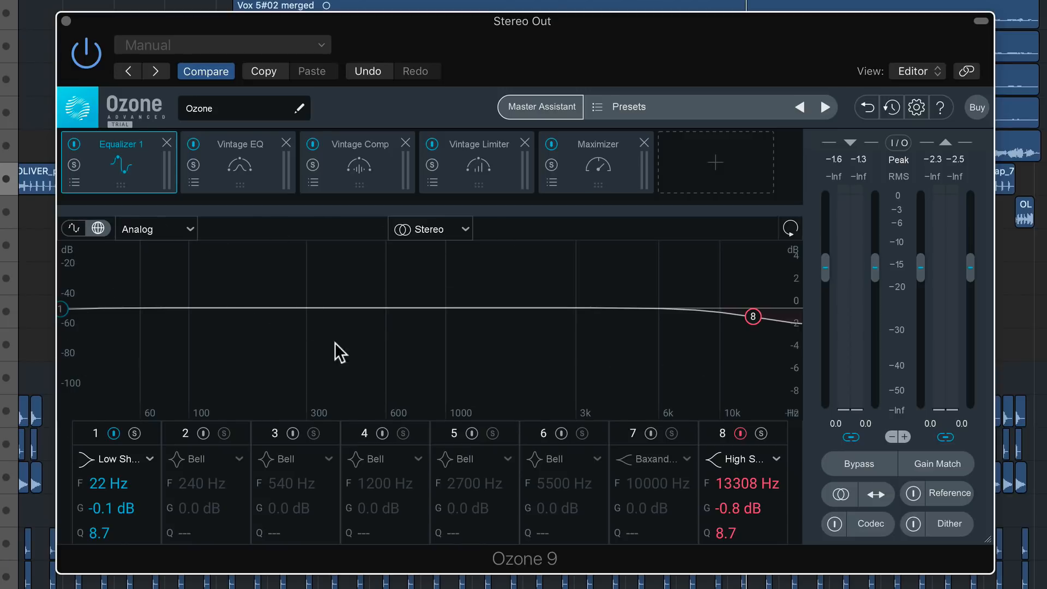
pyautogui.click(75, 228)
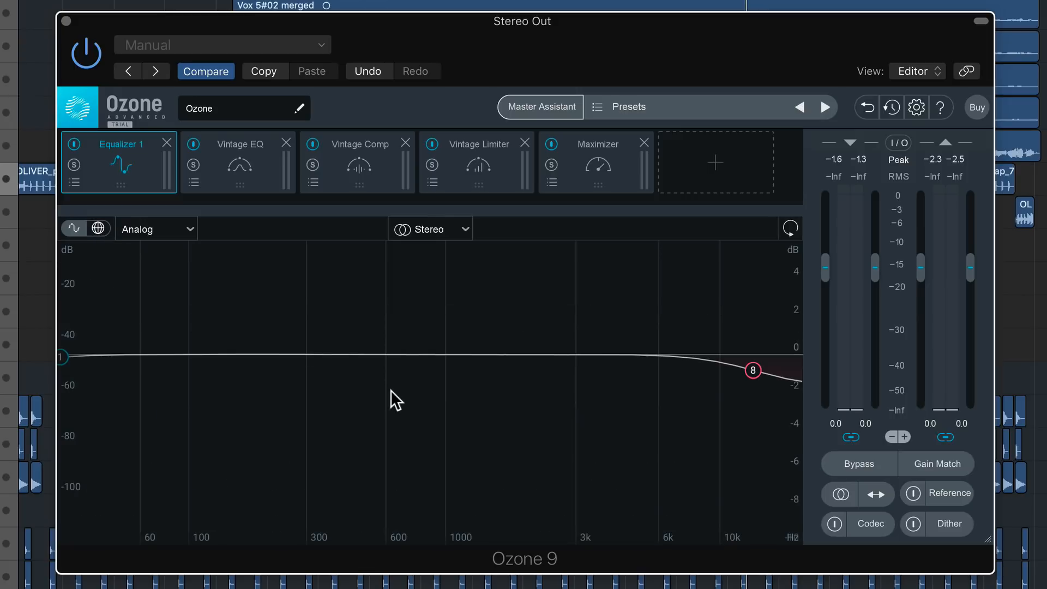
# Switch Equalizer 1 to Mid/Side and give Mid a boost of about 2.8 dB at 1940 Hz, a low-mid cut and a 79 Hz high-pass
pyautogui.click(438, 231)
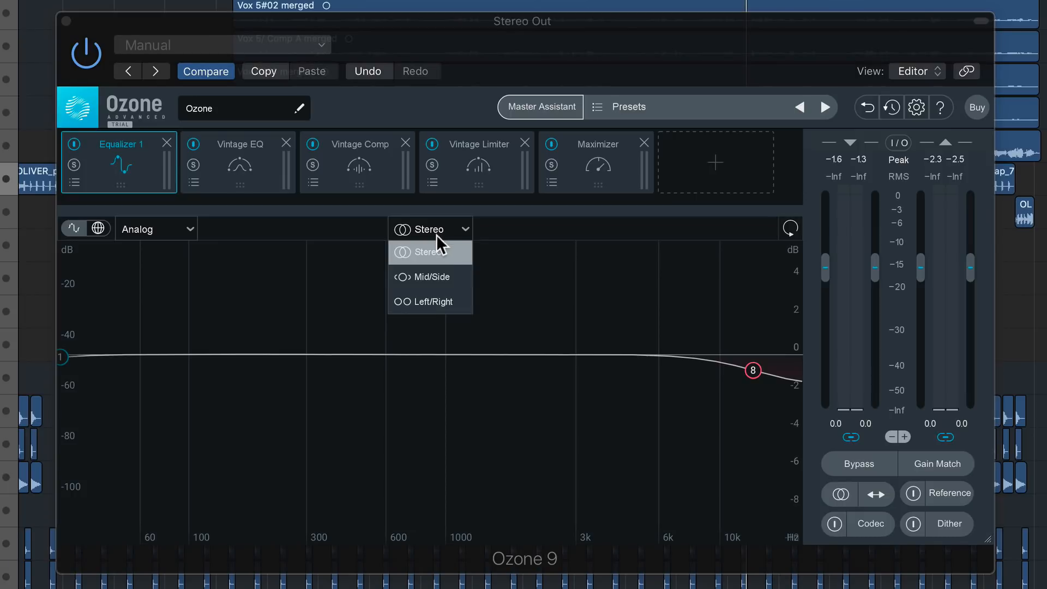
pyautogui.click(443, 275)
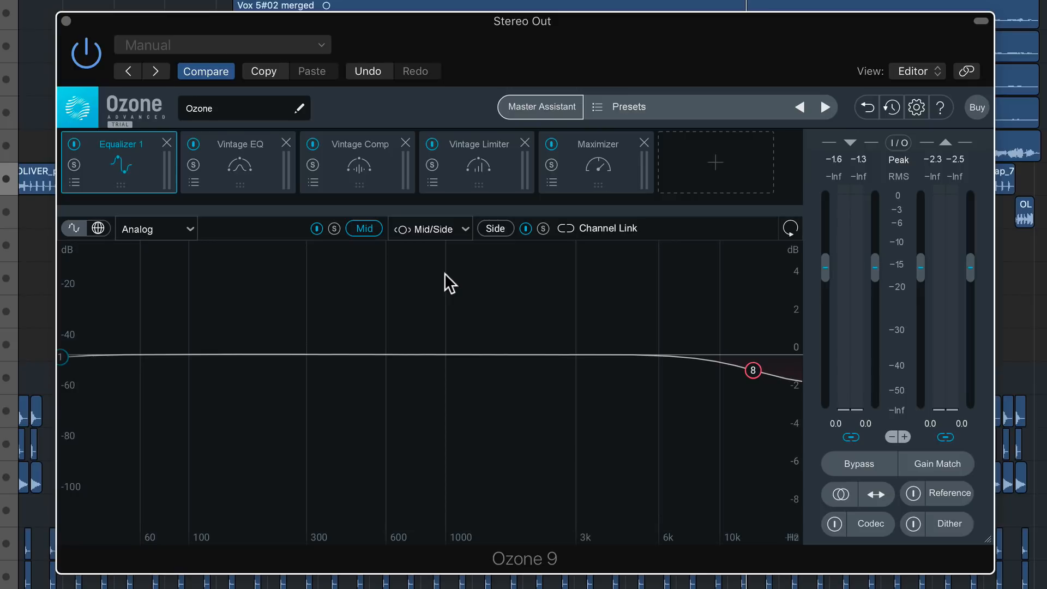
pyautogui.moveTo(425, 355); pyautogui.dragTo(524, 300)
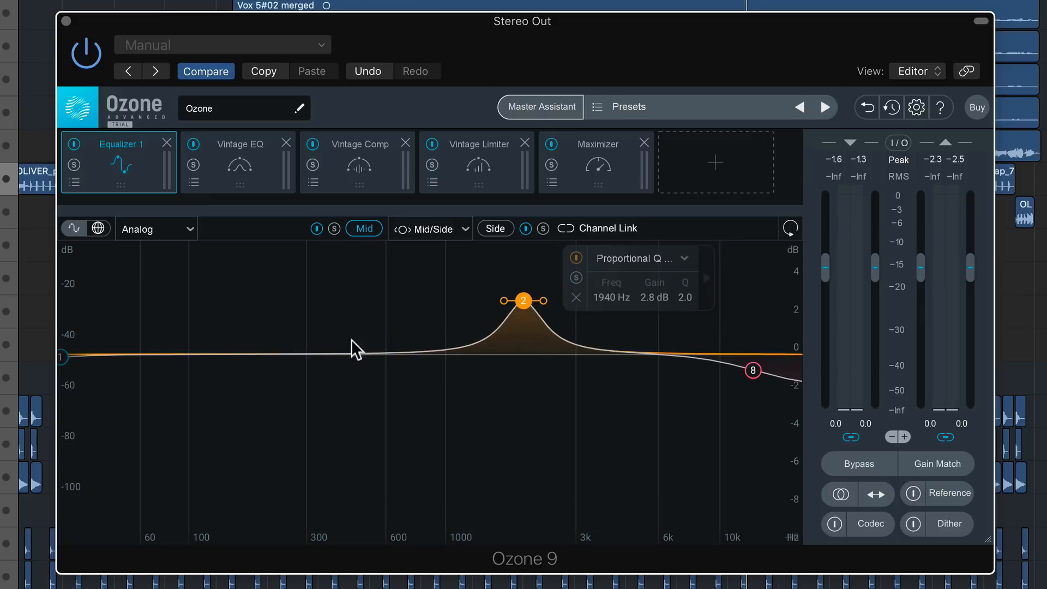
pyautogui.moveTo(282, 354); pyautogui.dragTo(264, 427)
pyautogui.click(164, 355)
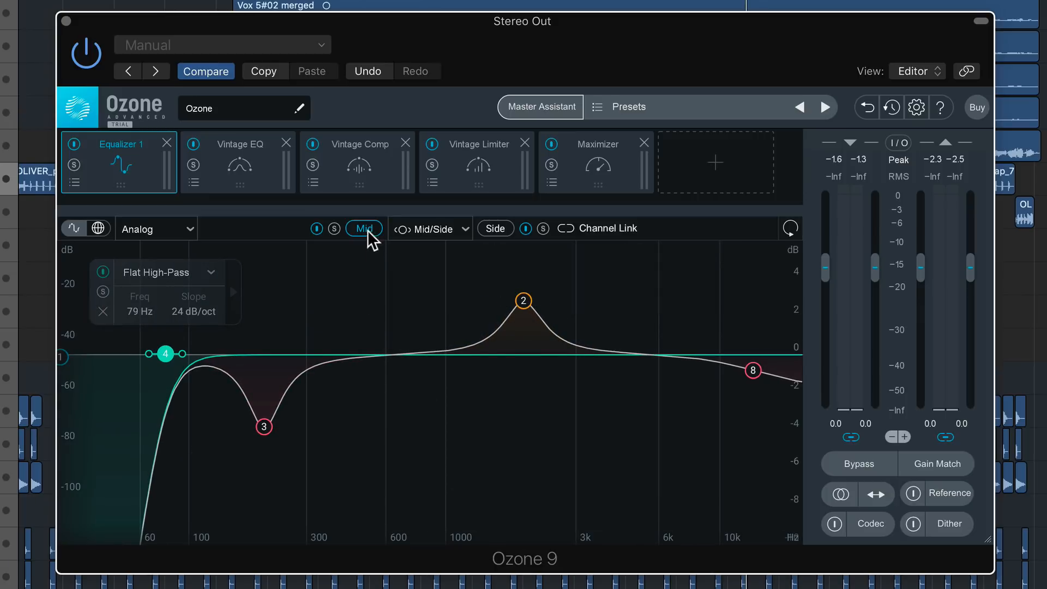
# Pull the Side channel's Baxandall Bass band to about -5.4 dB at 760 Hz and compare the Mid and Side curves
pyautogui.click(494, 234)
pyautogui.moveTo(188, 354); pyautogui.dragTo(412, 457)
pyautogui.click(494, 227)
pyautogui.click(364, 228)
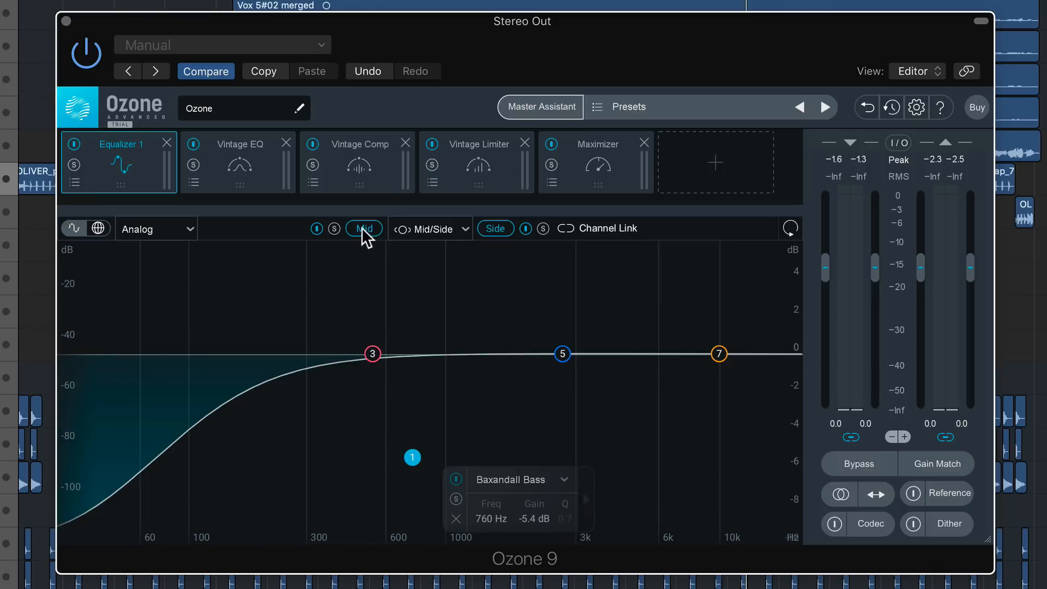
pyautogui.click(495, 228)
pyautogui.click(364, 227)
# Look through the modules that can be added to the chain and try Equalizer 2
pyautogui.click(729, 149)
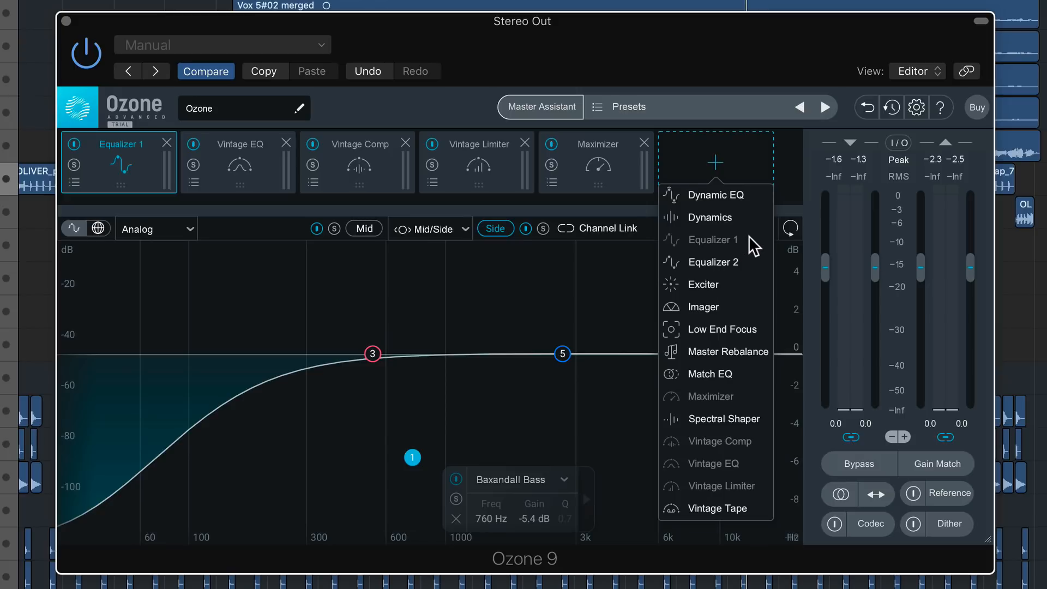
pyautogui.click(747, 260)
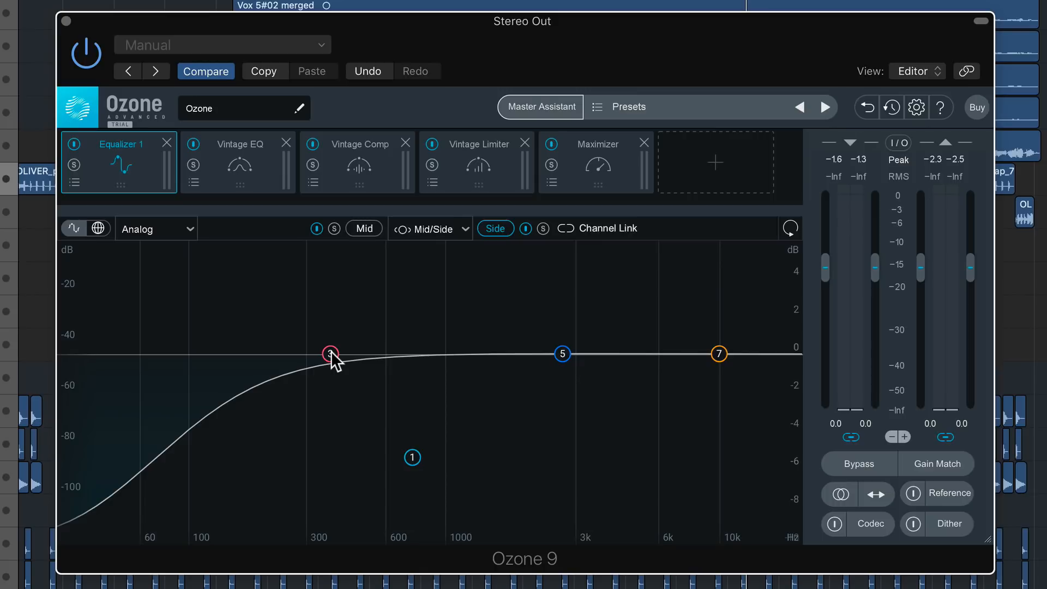
# Raise Side band 3 to about 1.7 dB at 202 Hz, try its bypass and solo switches, and delete the band
pyautogui.moveTo(330, 353); pyautogui.dragTo(262, 323)
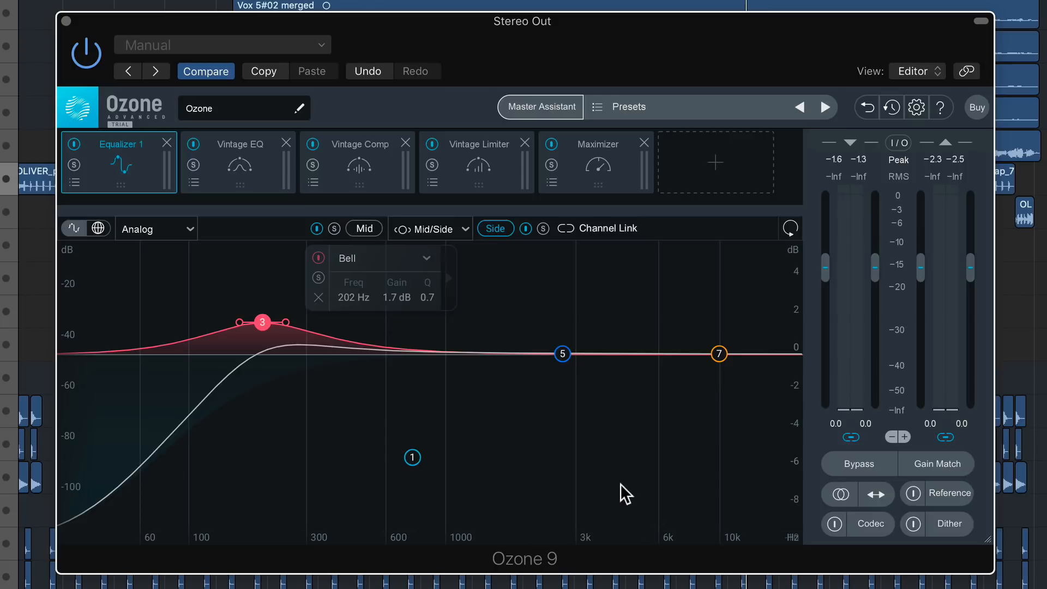
pyautogui.click(319, 256)
pyautogui.click(318, 255)
pyautogui.click(317, 276)
pyautogui.click(318, 276)
pyautogui.click(318, 297)
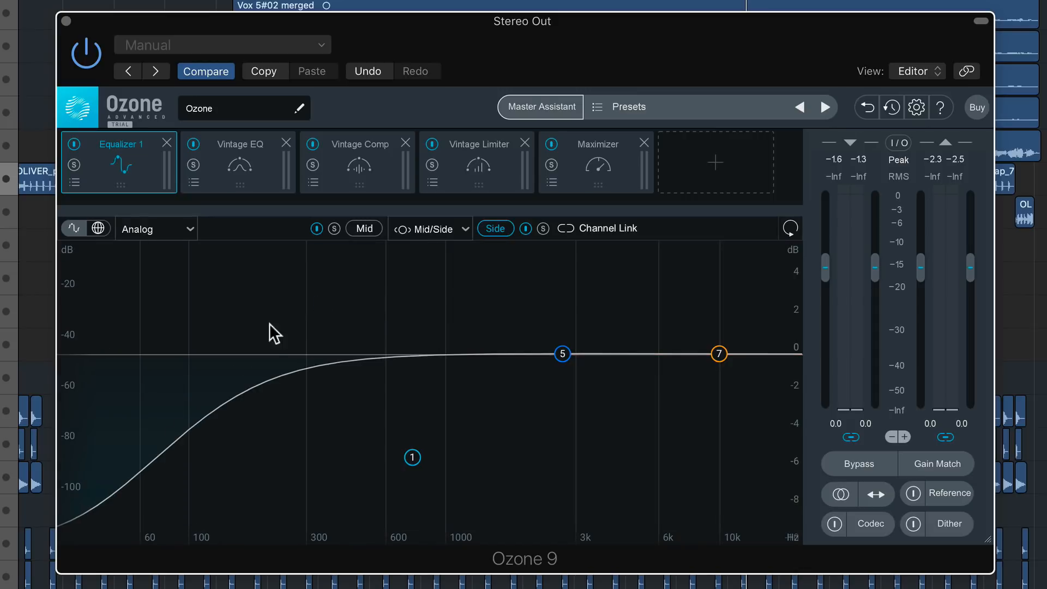
# Add a low-frequency band to the Side channel and change it to a Flat High-Pass at about 212 Hz
pyautogui.click(294, 373)
pyautogui.moveTo(295, 373); pyautogui.dragTo(254, 290)
pyautogui.click(380, 259)
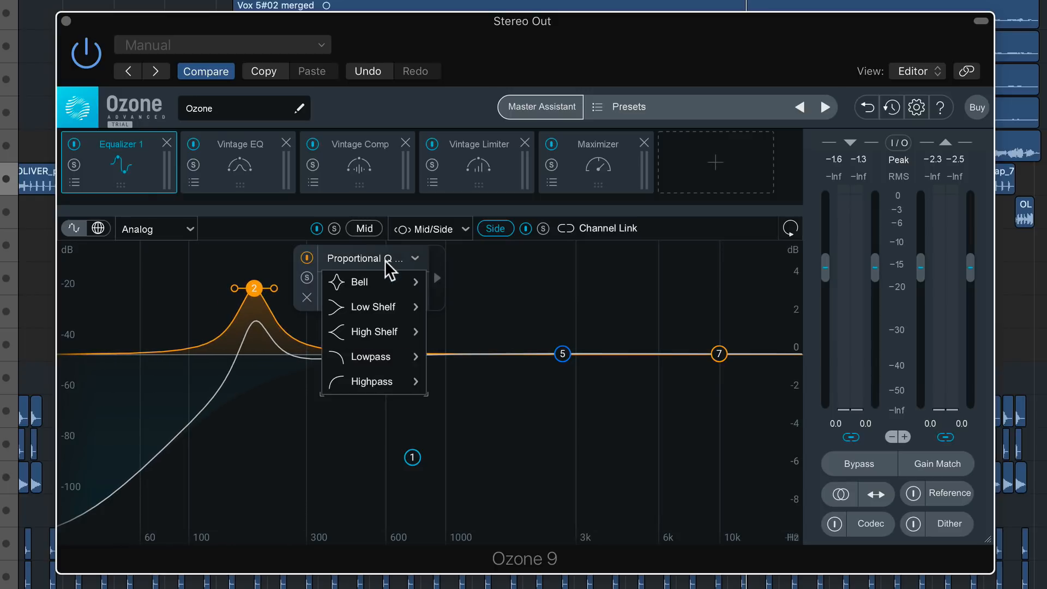
pyautogui.moveTo(391, 284)
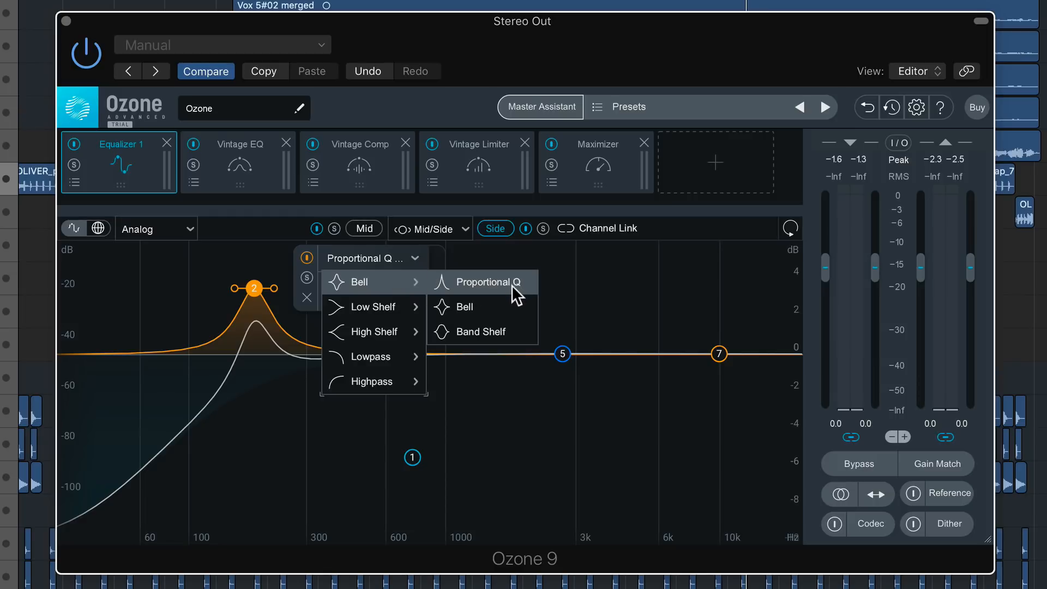
pyautogui.moveTo(375, 325)
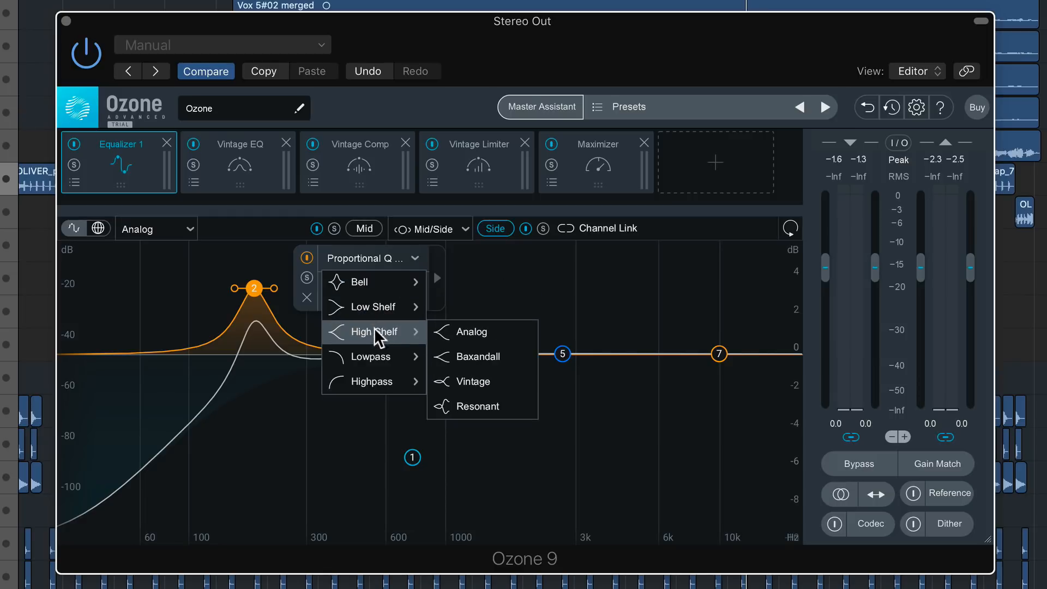
pyautogui.moveTo(372, 373)
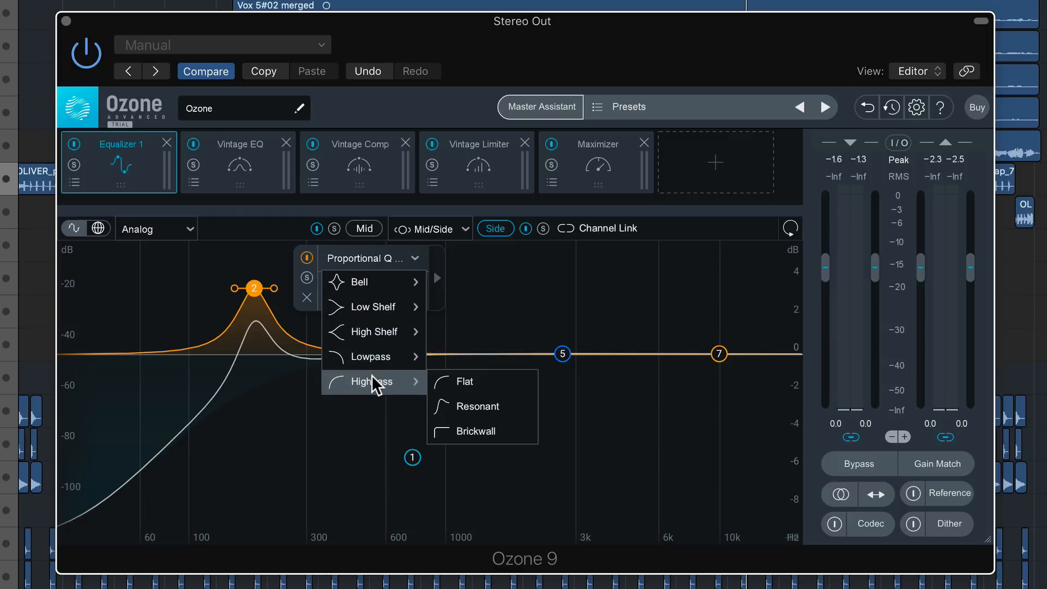
pyautogui.click(477, 381)
pyautogui.moveTo(259, 350); pyautogui.dragTo(271, 350)
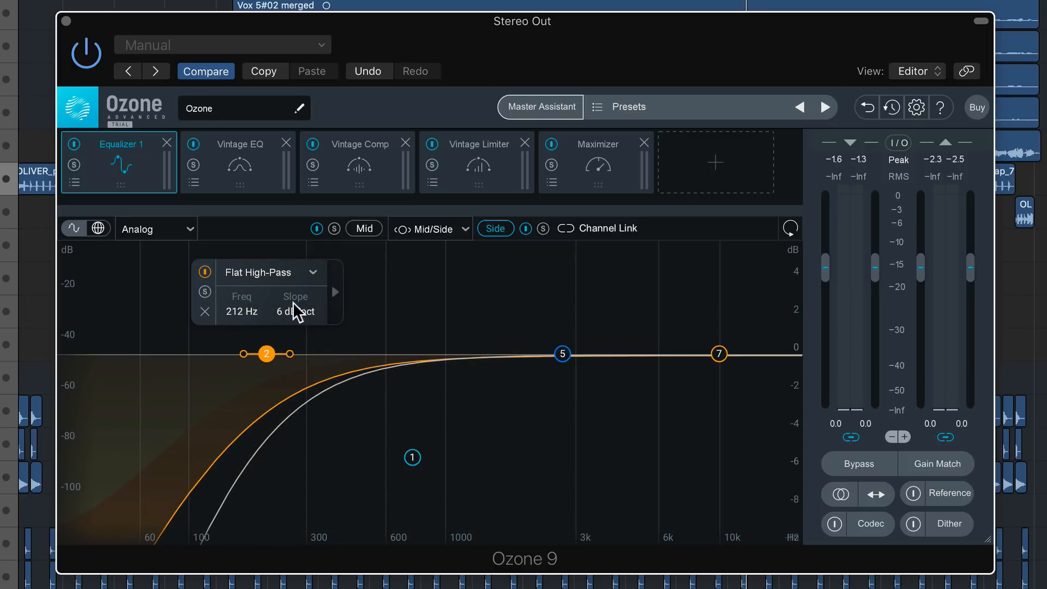
# Change the Side channel's high-pass band back to the Proportional Q bell shape
pyautogui.click(289, 272)
pyautogui.moveTo(290, 289)
pyautogui.click(379, 296)
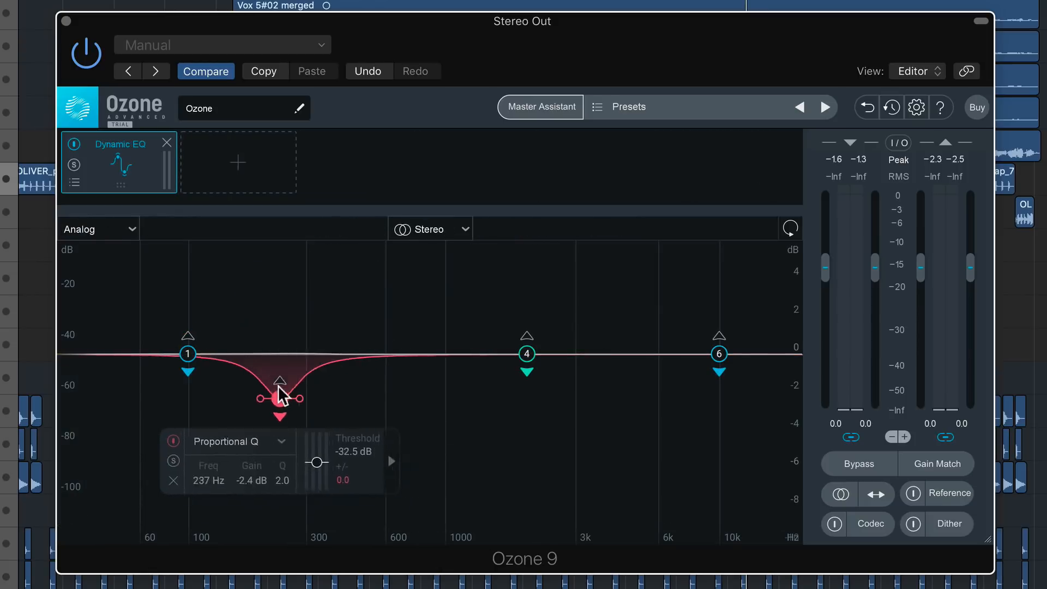
# Raise Dynamic EQ band 3 to about 2.4 dB at 241 Hz and expand the band's additional dynamics settings
pyautogui.moveTo(281, 392); pyautogui.dragTo(284, 303)
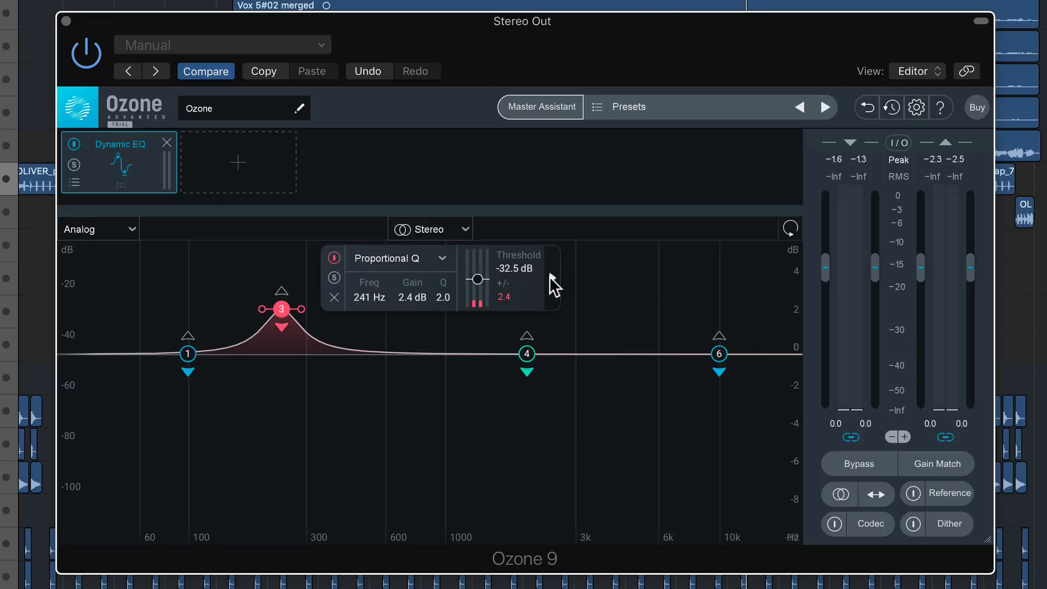
pyautogui.click(547, 280)
pyautogui.click(593, 256)
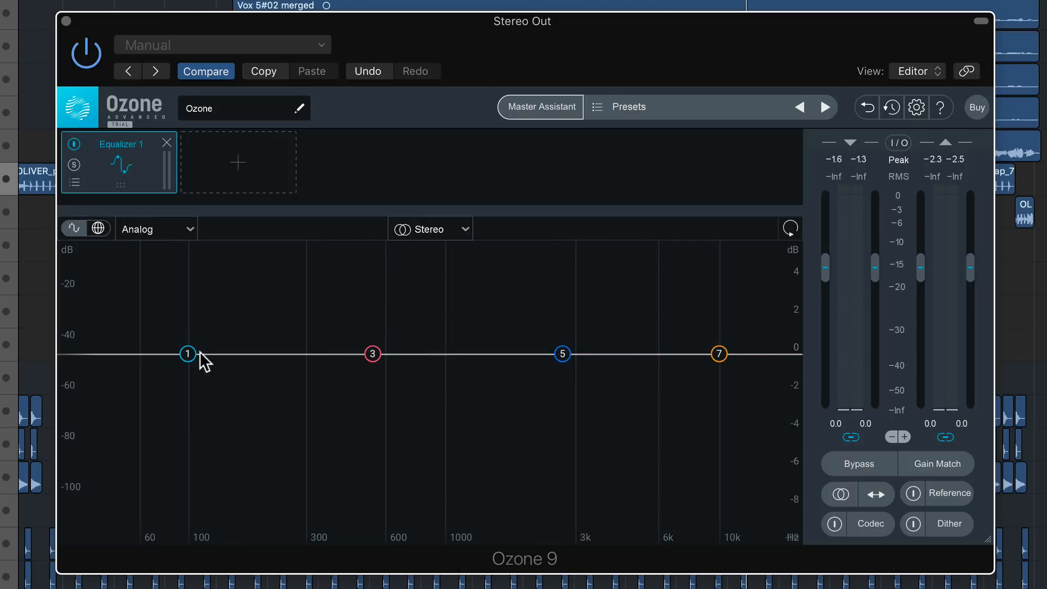
# Show the full band table of Equalizer 1 and add a Match EQ module to the chain
pyautogui.click(102, 226)
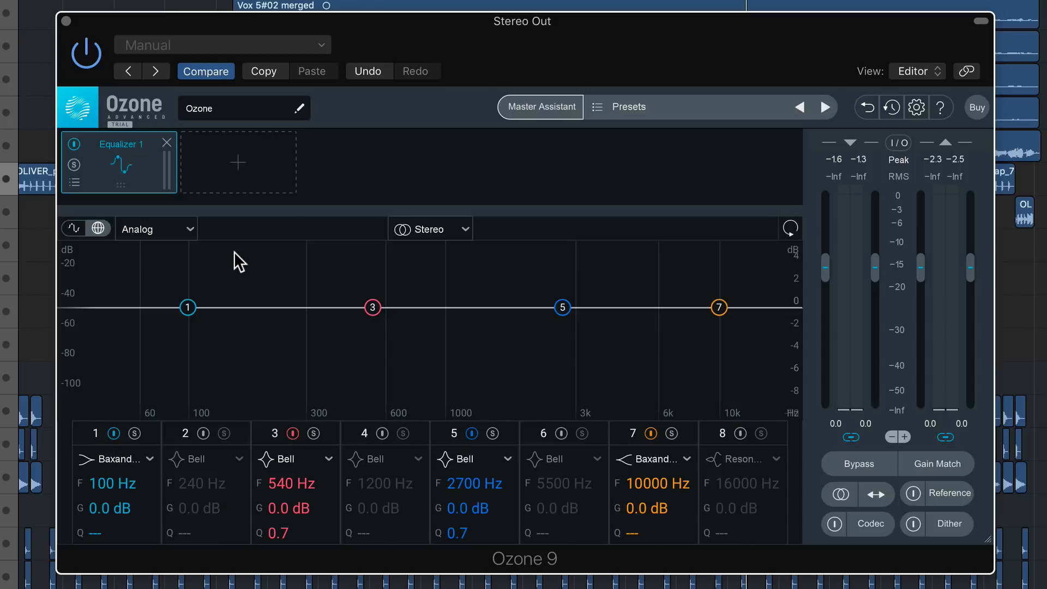
pyautogui.click(273, 172)
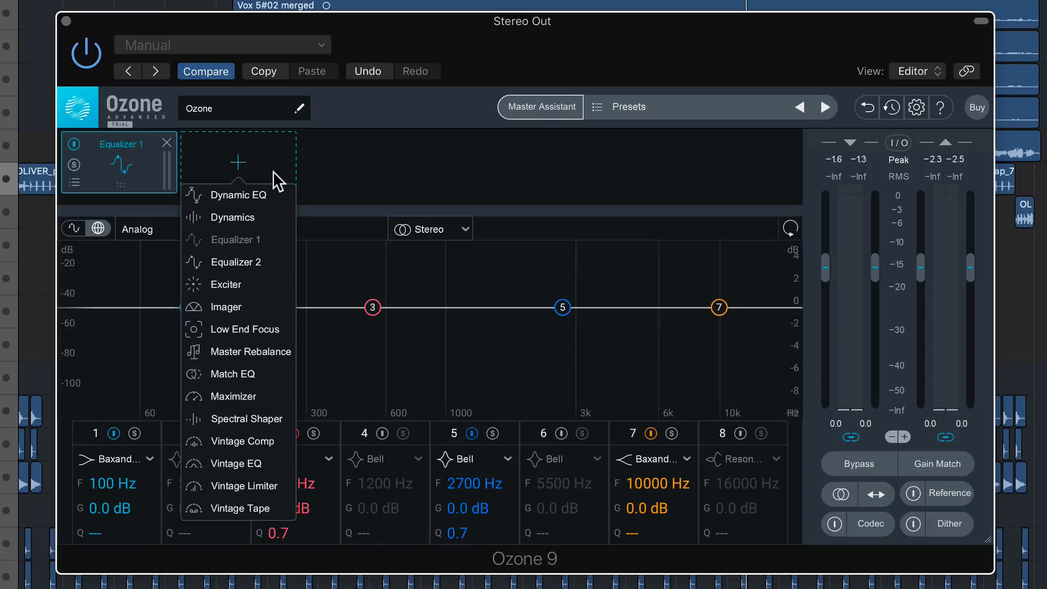
pyautogui.click(246, 373)
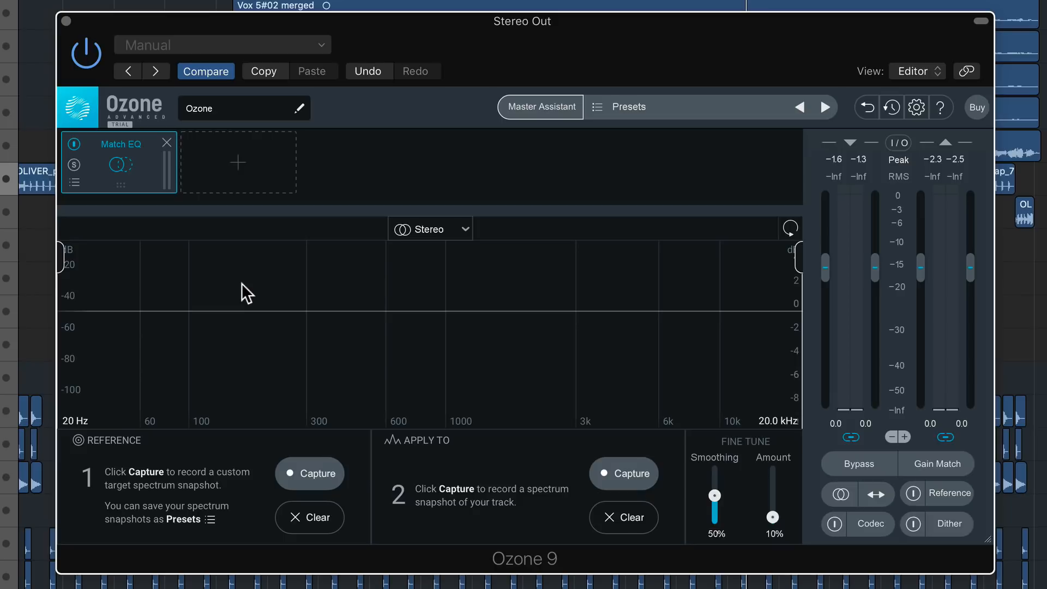
# View the reference track and the Master Assistant's Reference option for Loudness & EQ, closing the assistant without running it
pyautogui.click(955, 493)
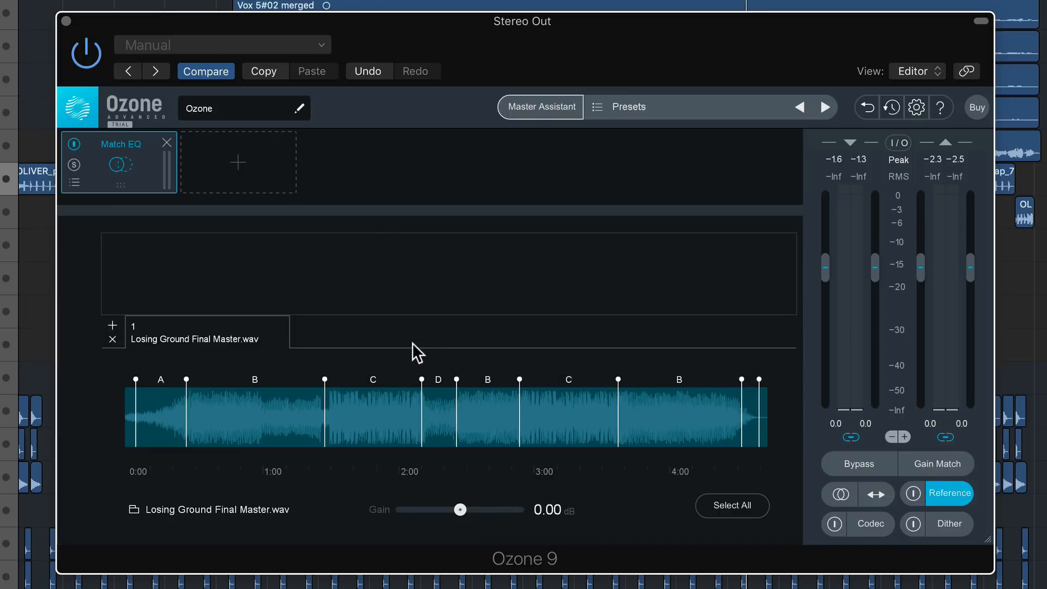
pyautogui.click(533, 109)
pyautogui.click(561, 349)
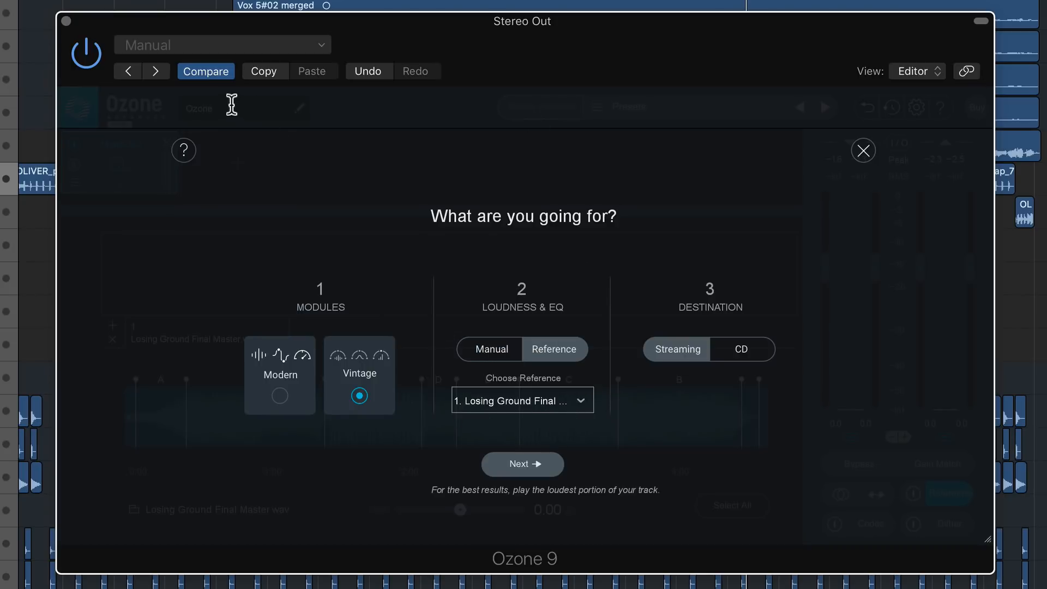
pyautogui.click(862, 151)
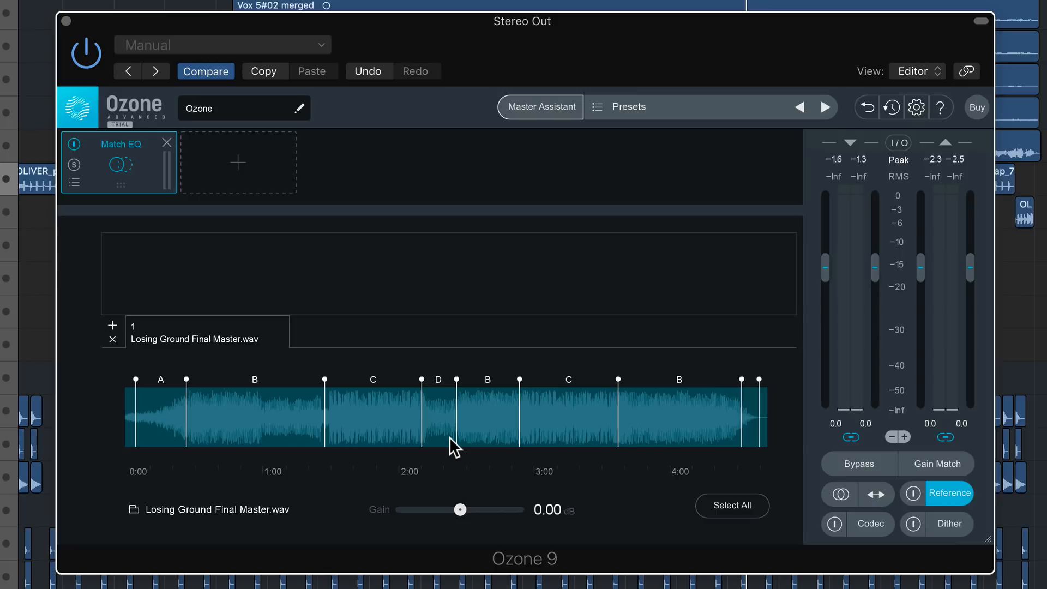
# Return to the Match EQ module and turn on reference track playback
pyautogui.click(119, 164)
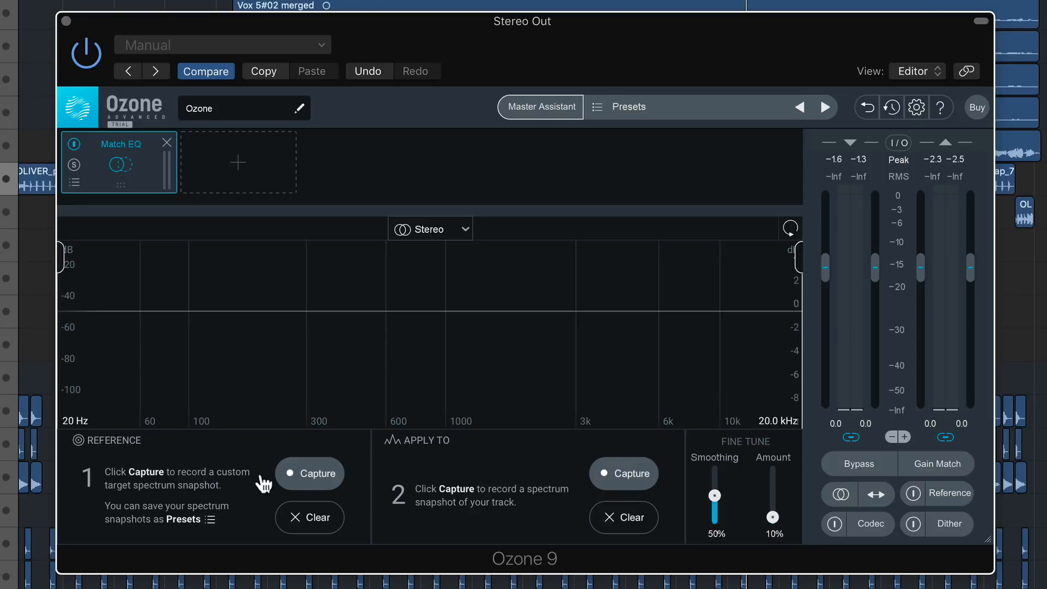
pyautogui.click(951, 493)
pyautogui.click(146, 175)
pyautogui.click(913, 494)
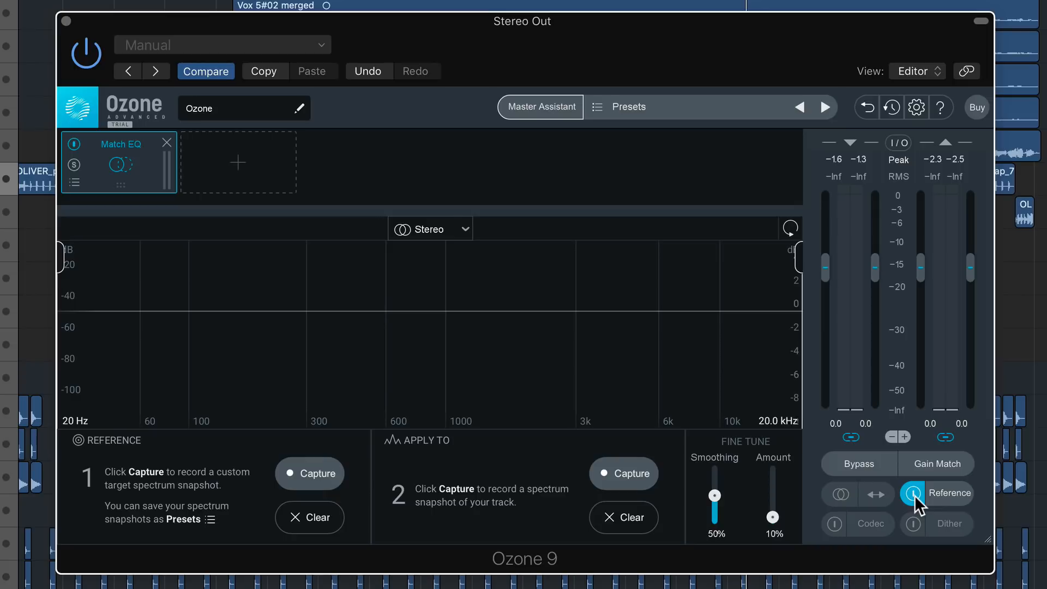
# Open the reference track and try its B and C sections, leaving the second C section selected
pyautogui.click(946, 493)
pyautogui.click(368, 428)
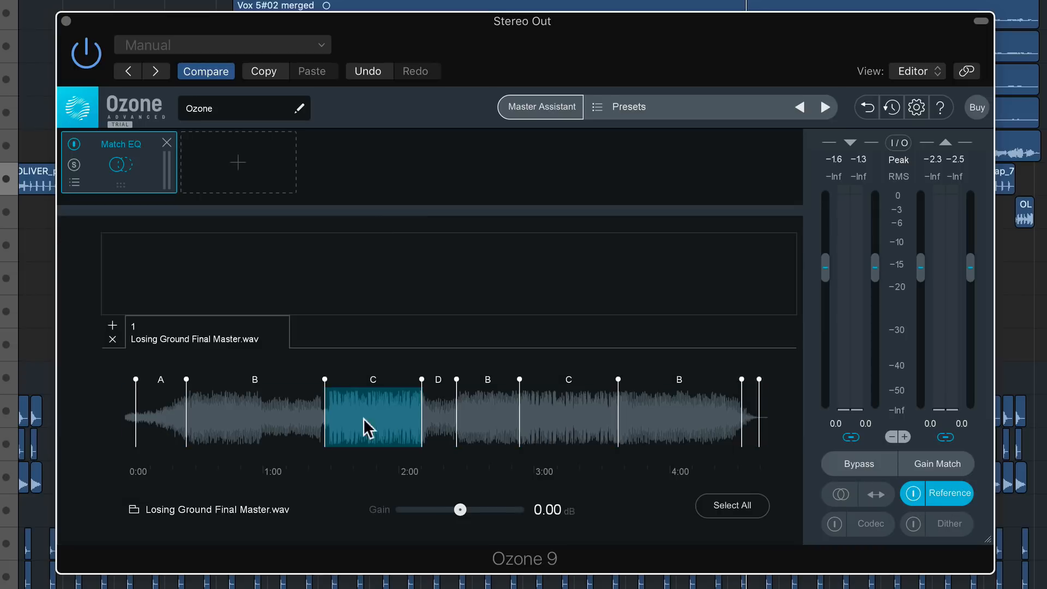
pyautogui.click(245, 425)
pyautogui.click(397, 433)
pyautogui.click(562, 420)
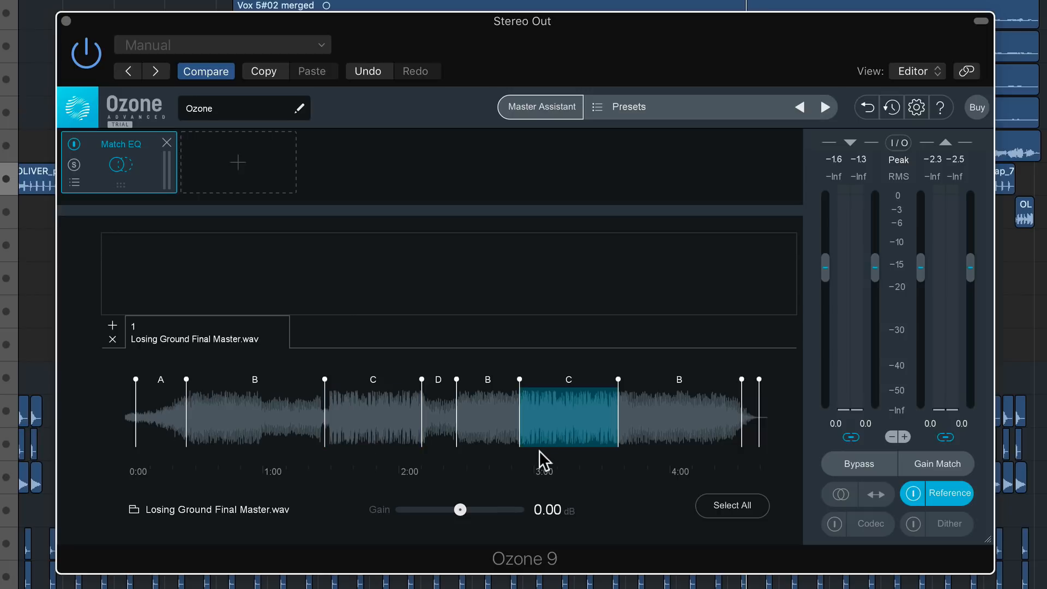
# Play the song and compare it with the selected C section of the reference by toggling reference playback
pyautogui.press('space')
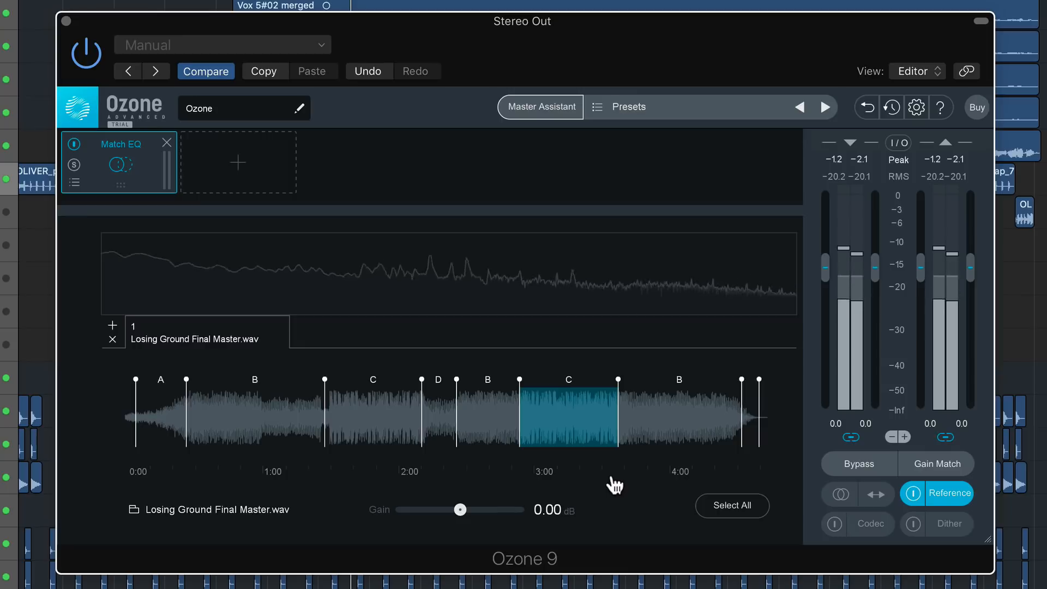
pyautogui.click(913, 493)
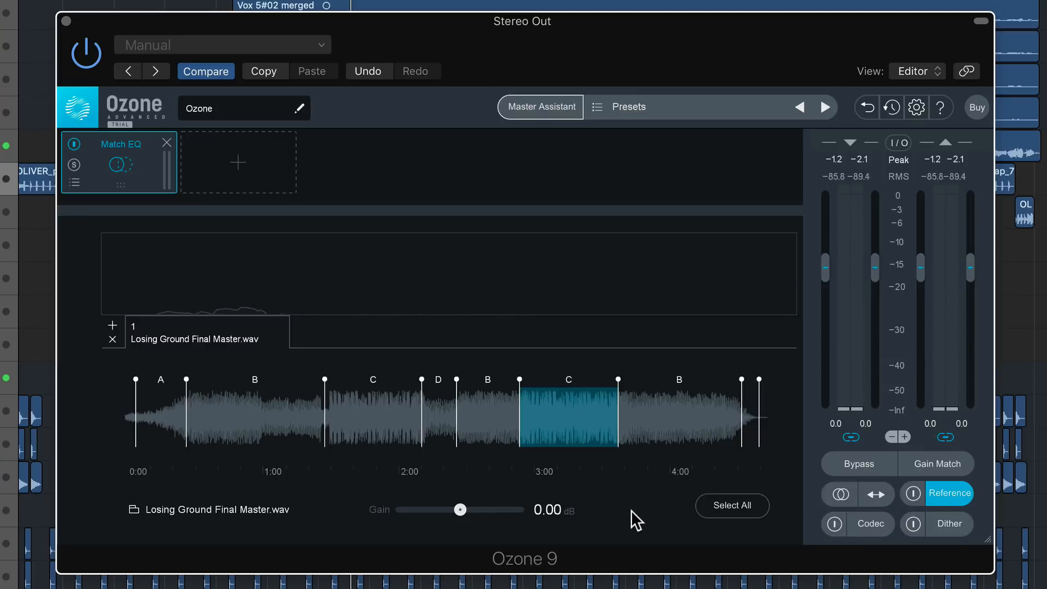
pyautogui.press('space')
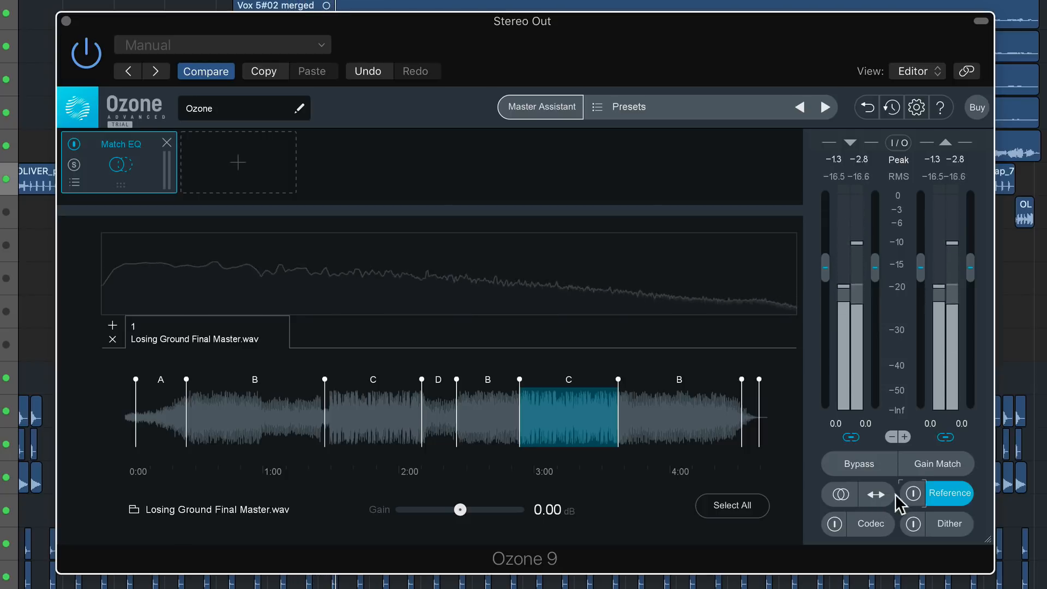
pyautogui.click(911, 493)
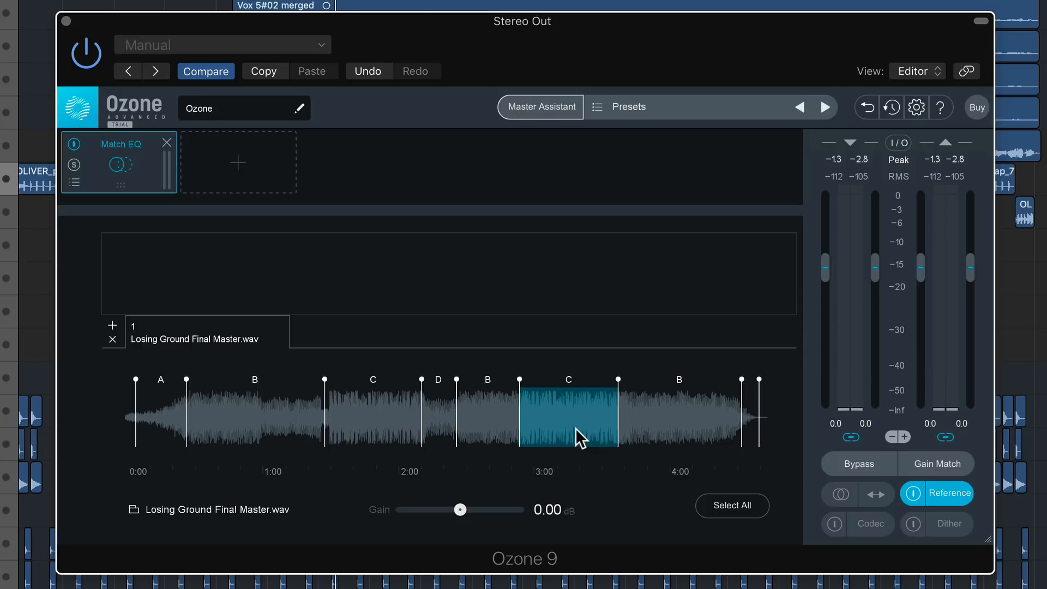
pyautogui.scroll(-1, 575, 428)
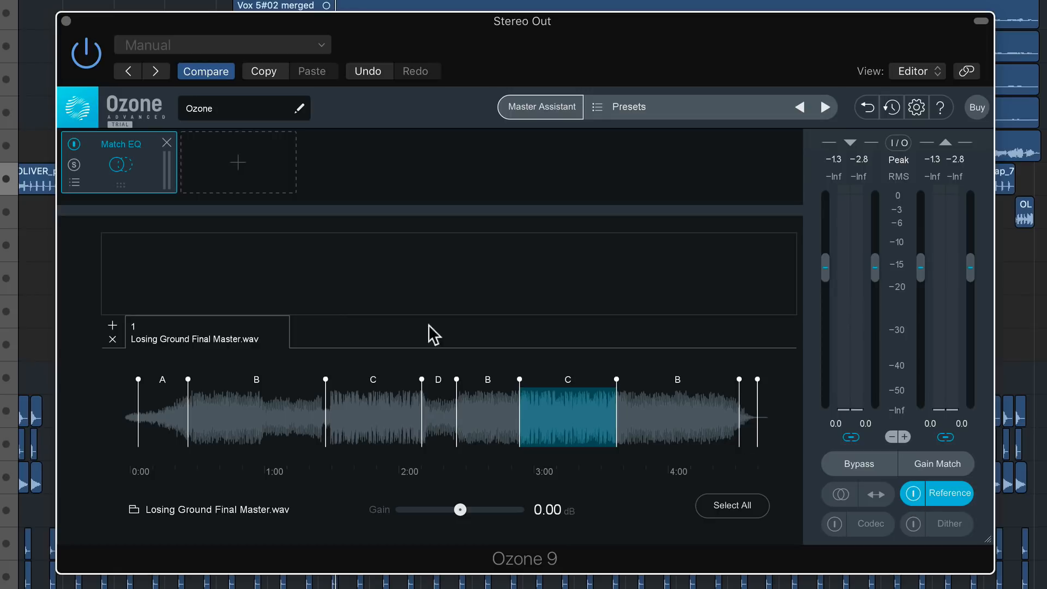
# Return to the Match EQ module and capture the playing reference track as the Reference spectrum
pyautogui.click(118, 166)
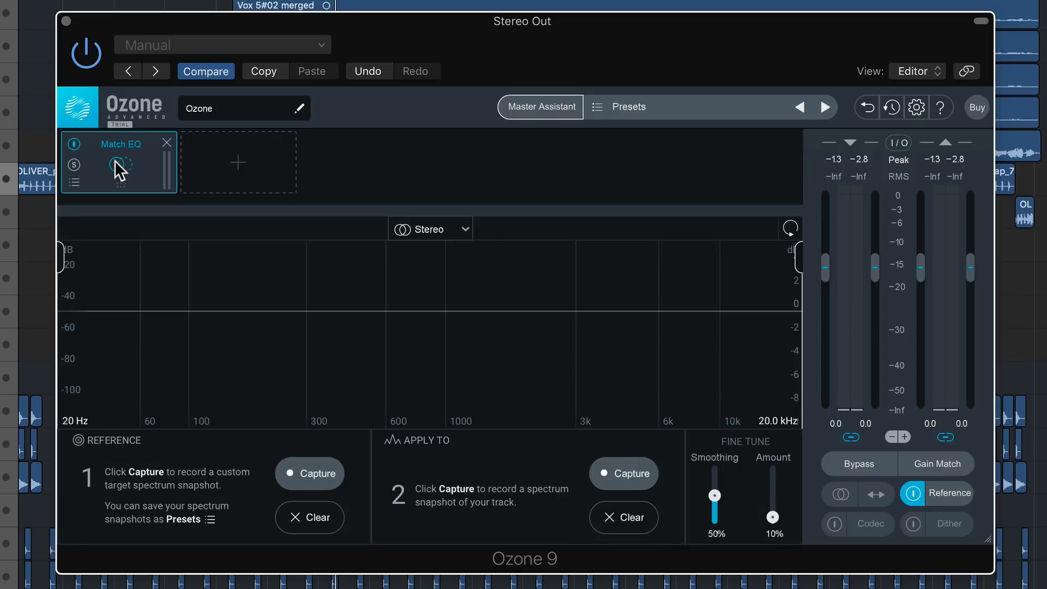
pyautogui.click(315, 475)
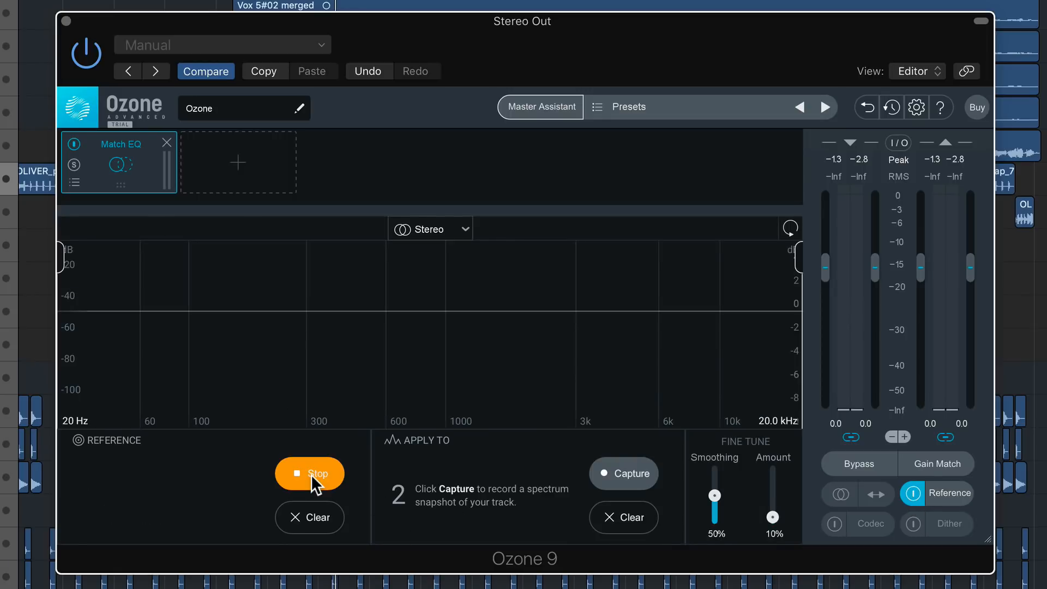
pyautogui.press('space')
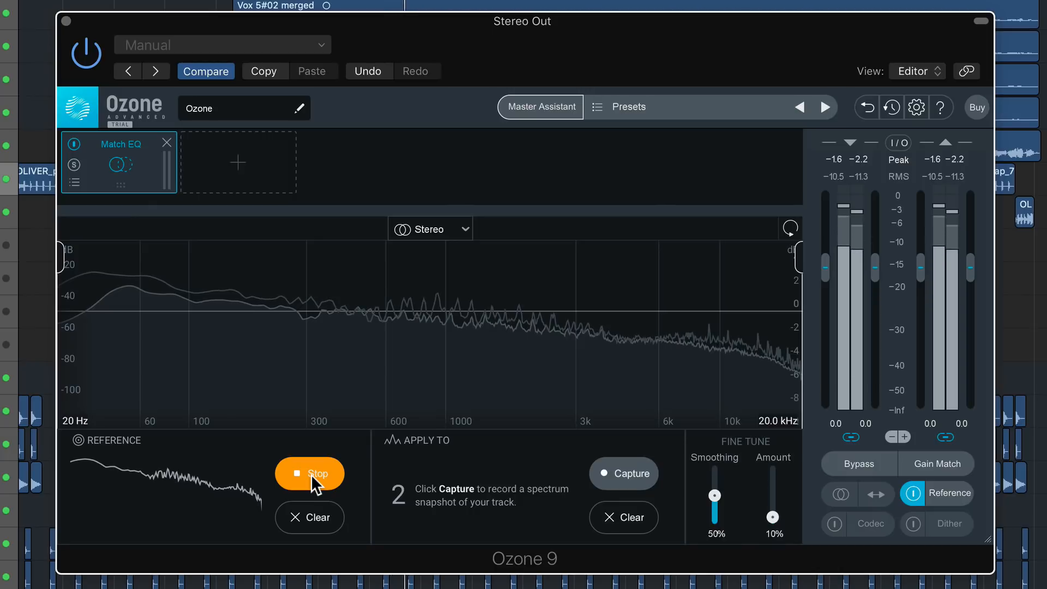
pyautogui.click(310, 474)
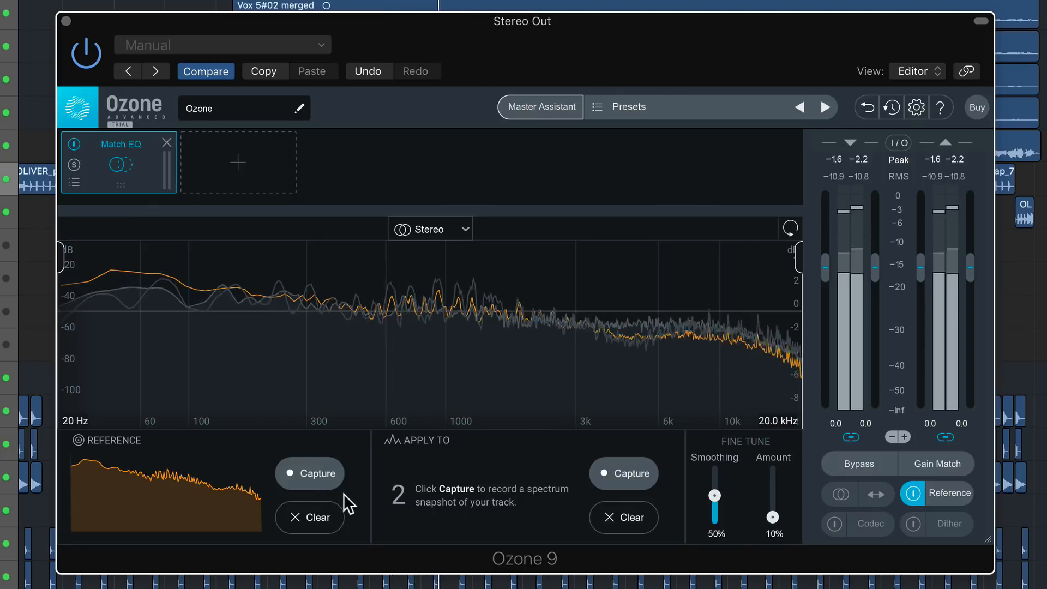
pyautogui.press('space')
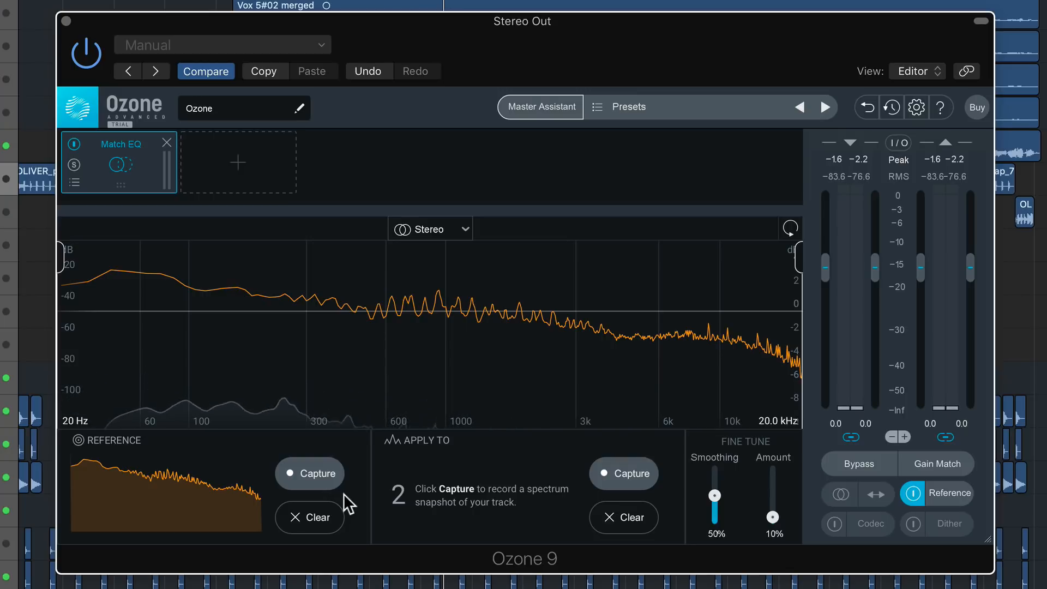
# Turn off reference playback and capture the song's own spectrum as the Apply To snapshot in Match EQ
pyautogui.click(914, 492)
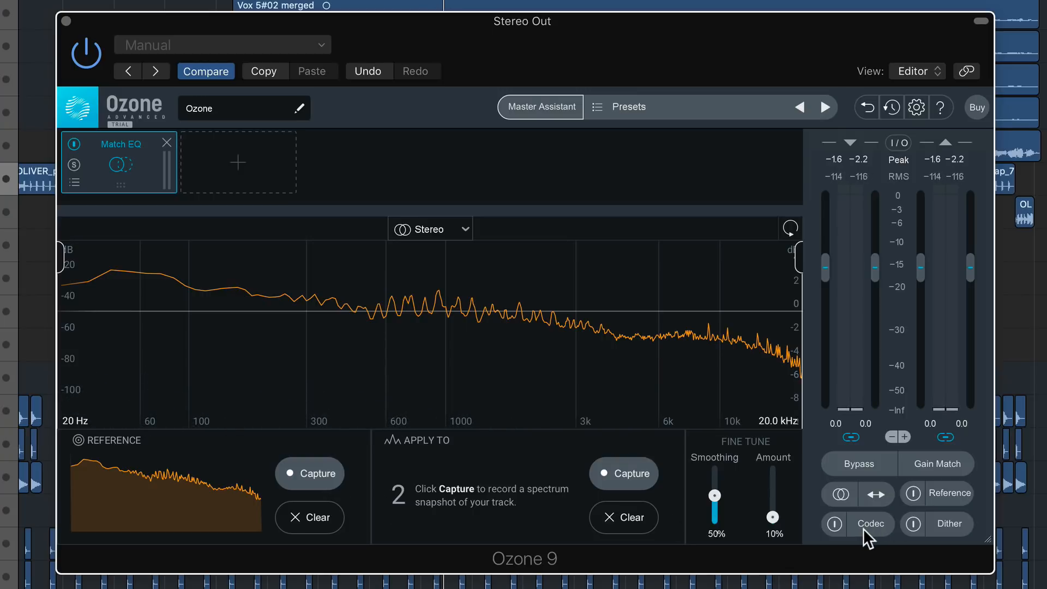
pyautogui.click(626, 478)
pyautogui.press('space')
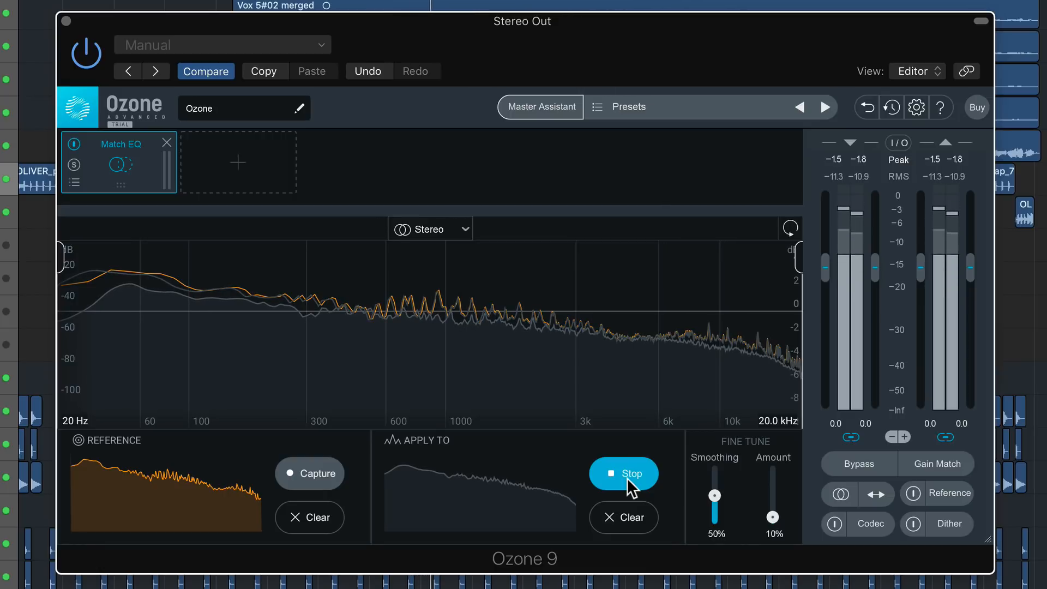
pyautogui.click(627, 477)
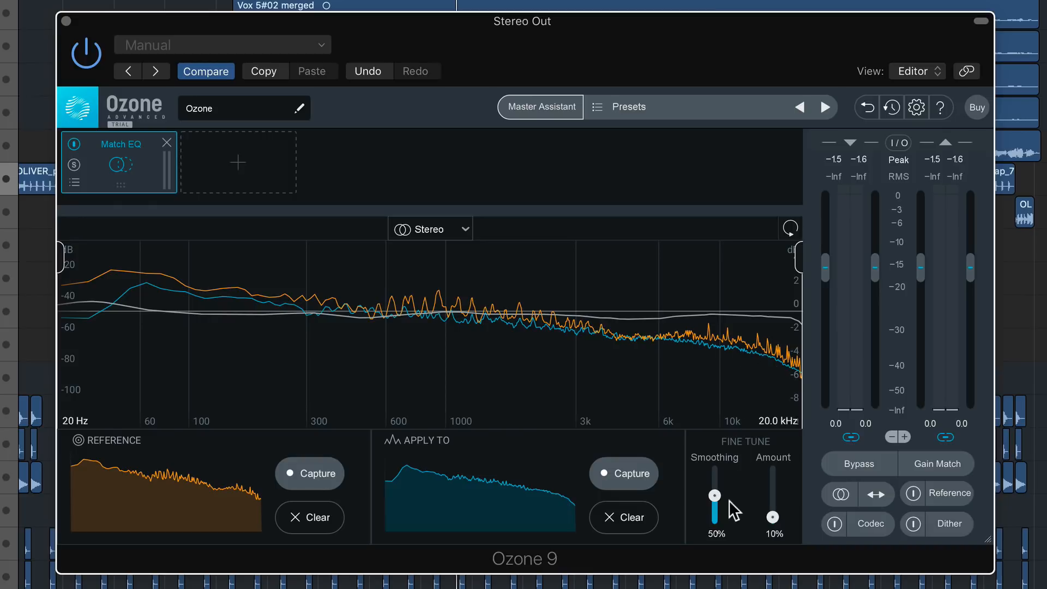
# Try Match EQ fine-tune settings, from 0% Smoothing with 41% Amount to 33% Smoothing with 0% Amount
pyautogui.moveTo(714, 495); pyautogui.dragTo(722, 554)
pyautogui.moveTo(775, 521); pyautogui.dragTo(752, 518)
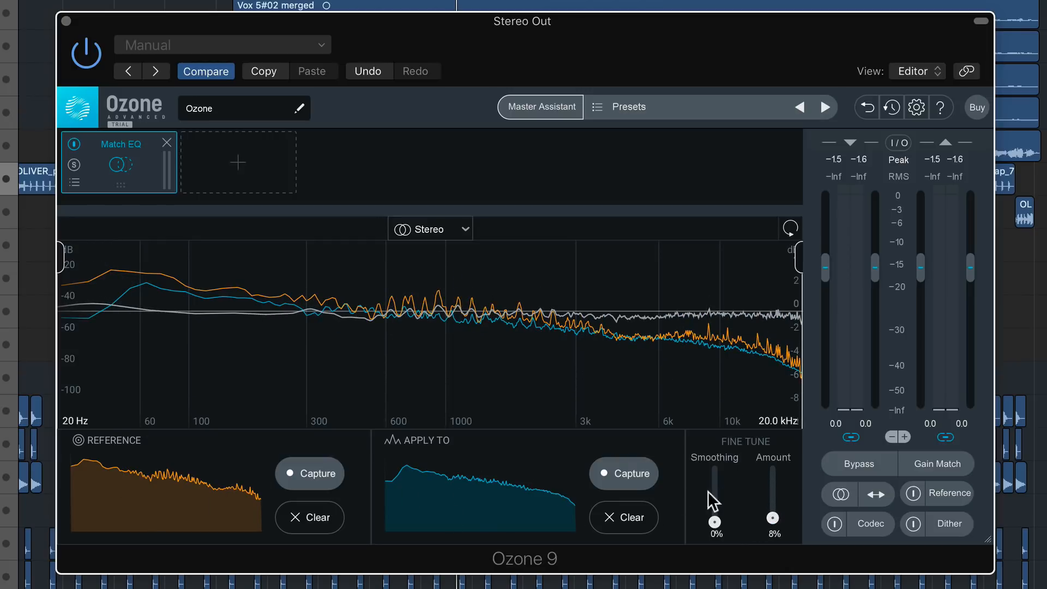
pyautogui.moveTo(761, 511); pyautogui.dragTo(779, 494)
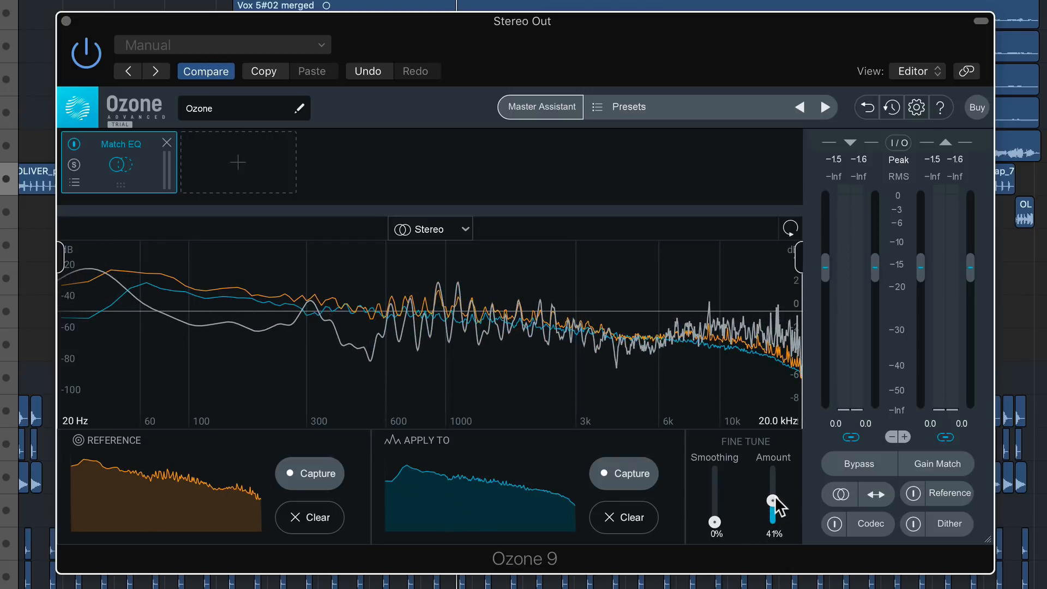
pyautogui.moveTo(715, 521)
pyautogui.mouseDown()
pyautogui.moveTo(716, 493)
pyautogui.moveTo(720, 518)
pyautogui.mouseUp()
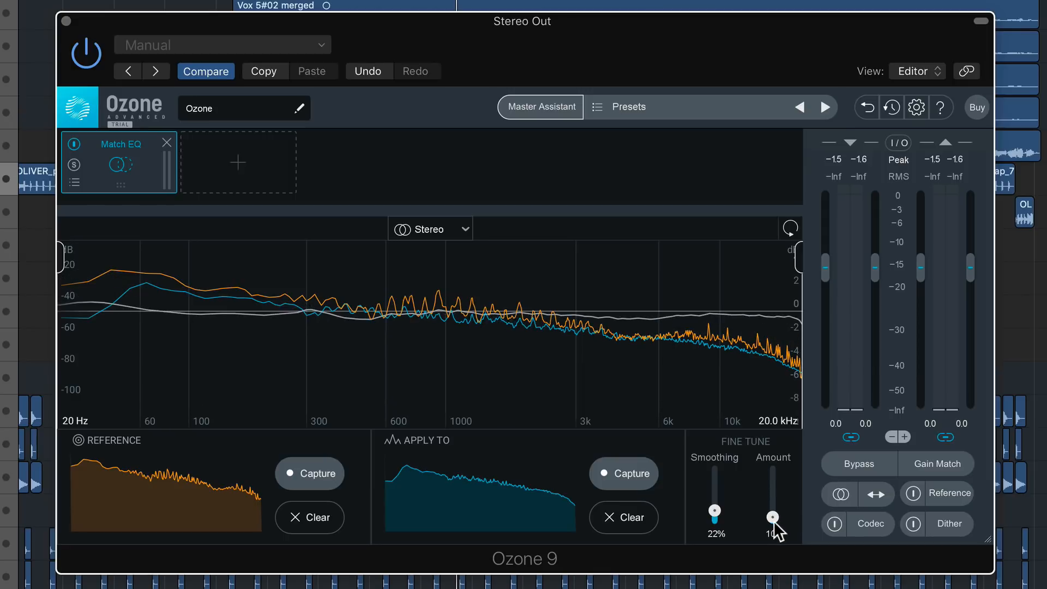
pyautogui.moveTo(773, 496); pyautogui.dragTo(771, 531)
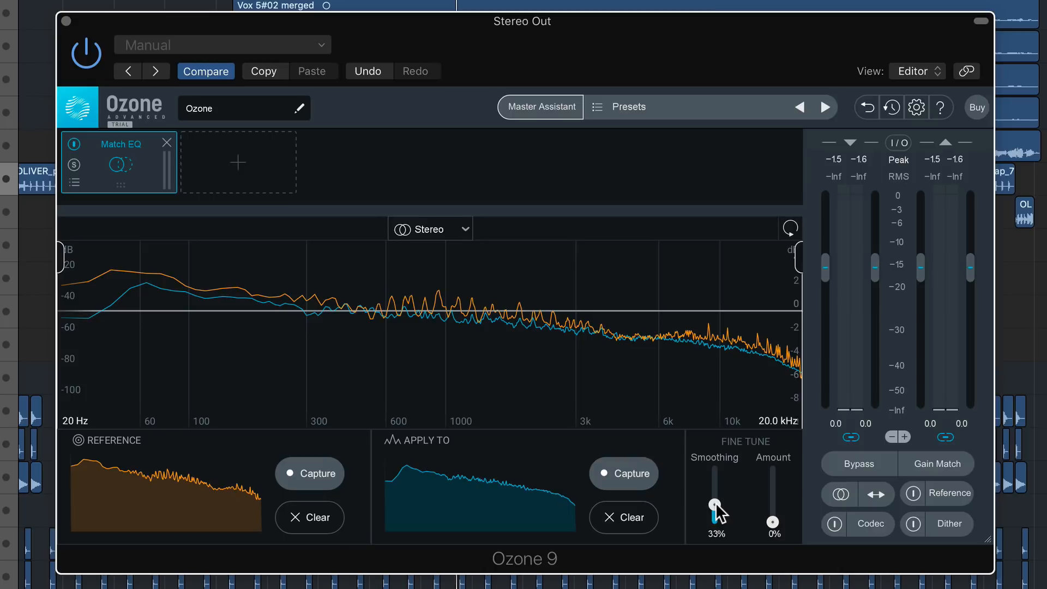
# Play the song and set both the Smoothing and the Amount of the Match EQ to 8%
pyautogui.moveTo(714, 507); pyautogui.dragTo(715, 540)
pyautogui.press('space')
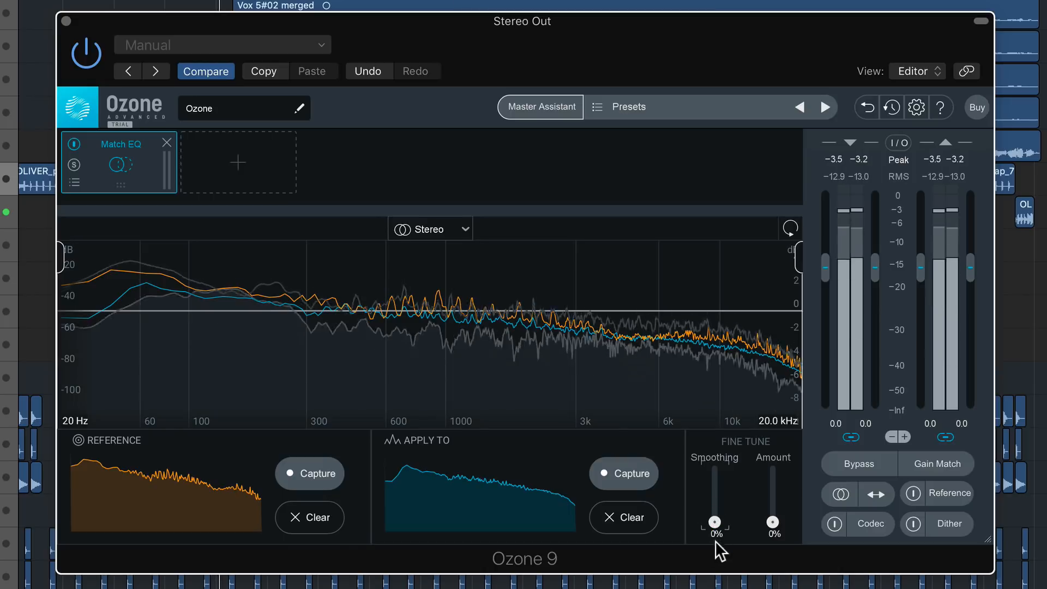
pyautogui.moveTo(772, 522)
pyautogui.mouseDown()
pyautogui.moveTo(785, 507)
pyautogui.moveTo(783, 447)
pyautogui.moveTo(789, 515)
pyautogui.mouseUp()
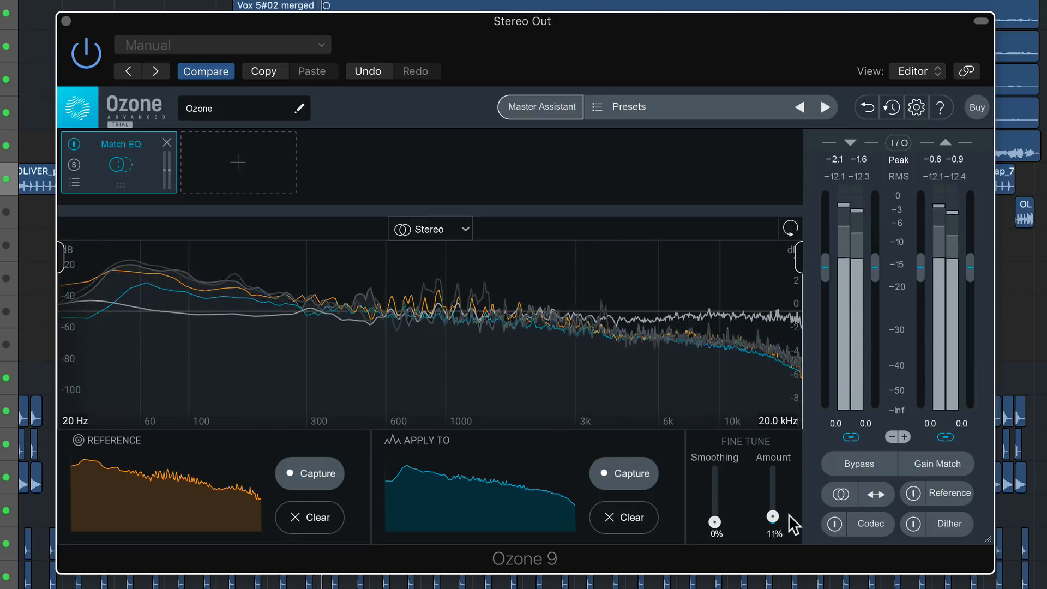
pyautogui.moveTo(717, 516); pyautogui.dragTo(722, 515)
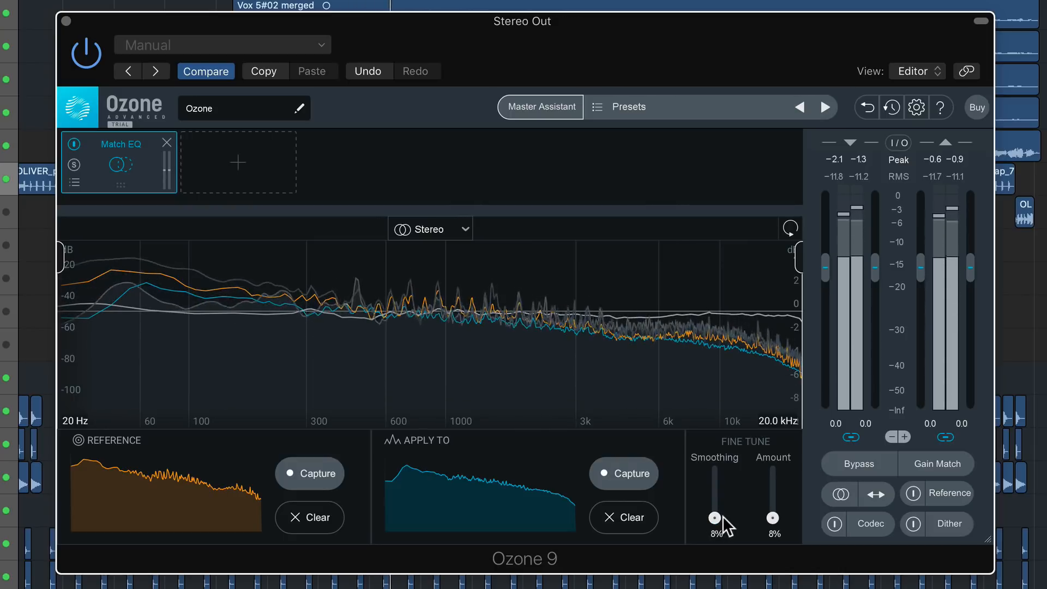
# Raise the Match EQ Amount to 35%, comparing the processed song with the bypassed signal before and after the change
pyautogui.click(839, 465)
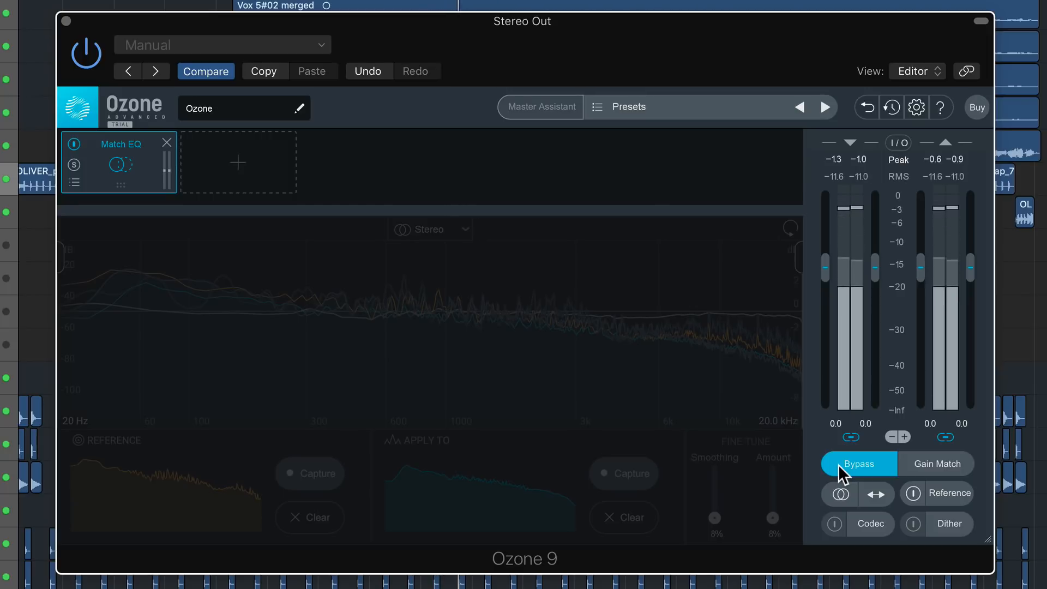
pyautogui.click(838, 463)
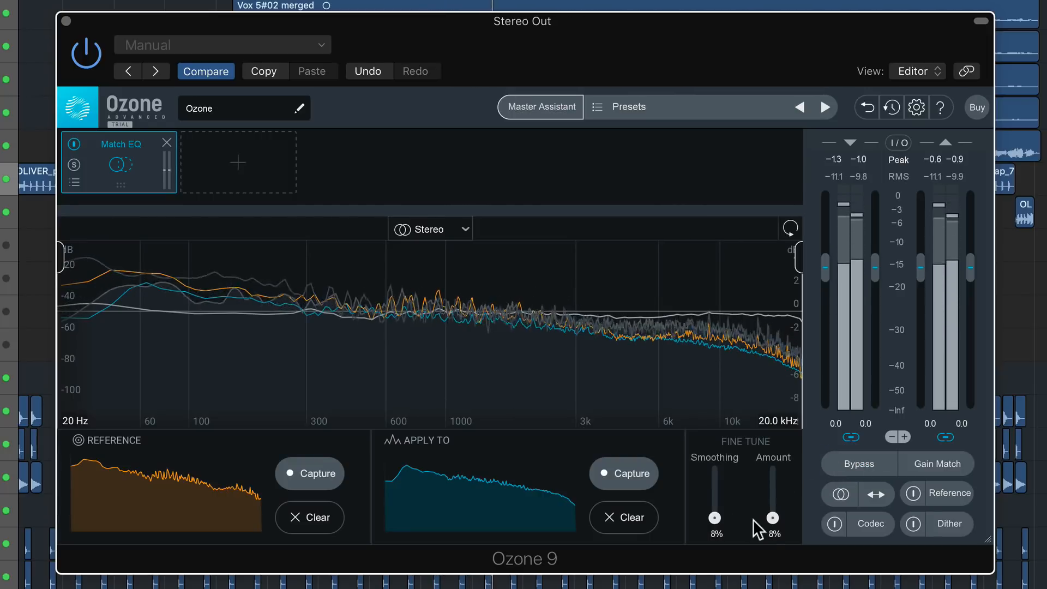
pyautogui.moveTo(772, 518); pyautogui.dragTo(780, 501)
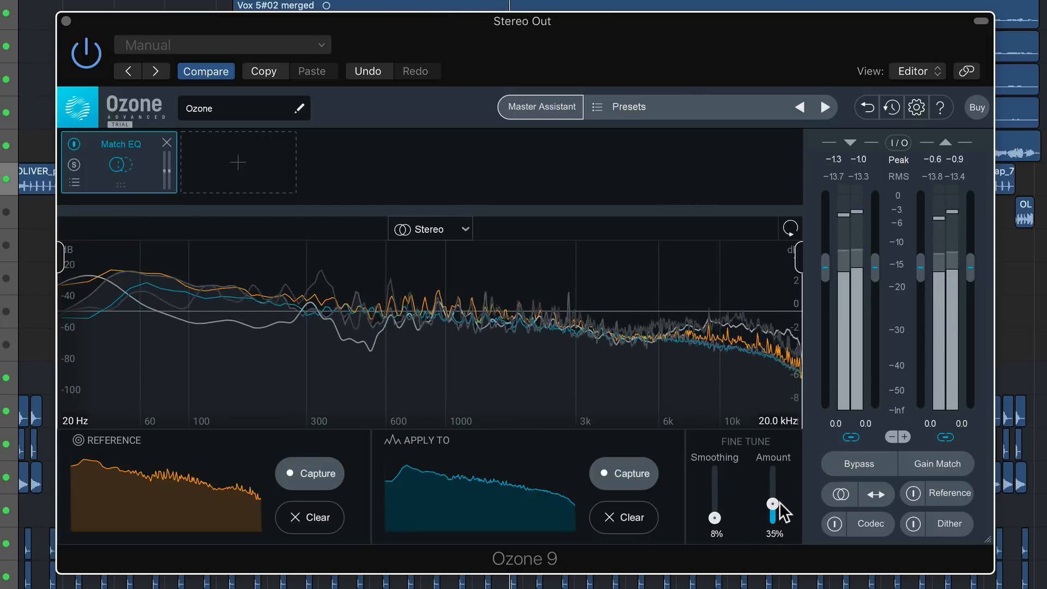
pyautogui.click(847, 460)
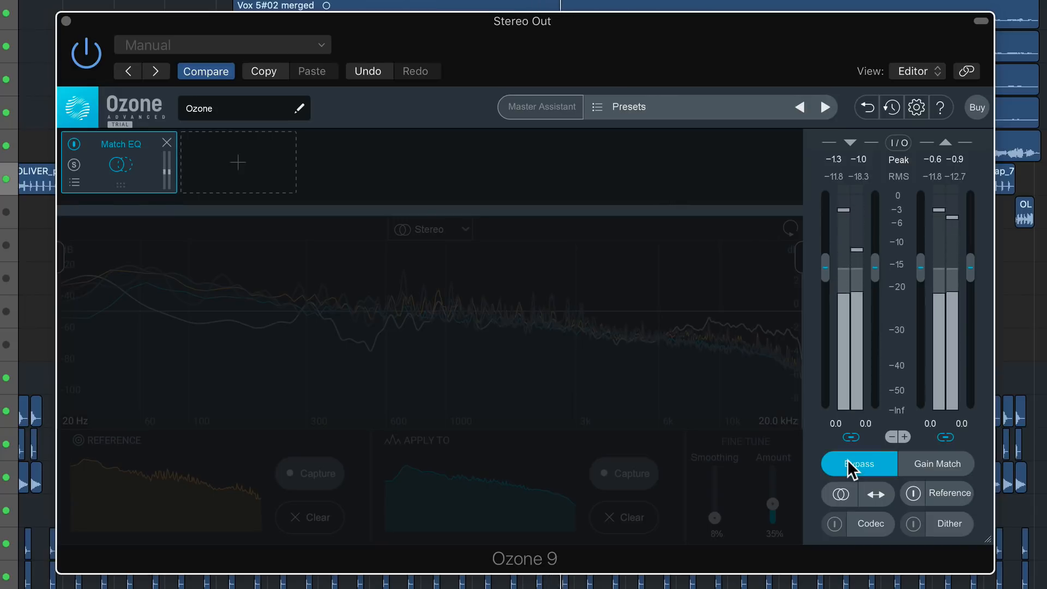
pyautogui.click(847, 459)
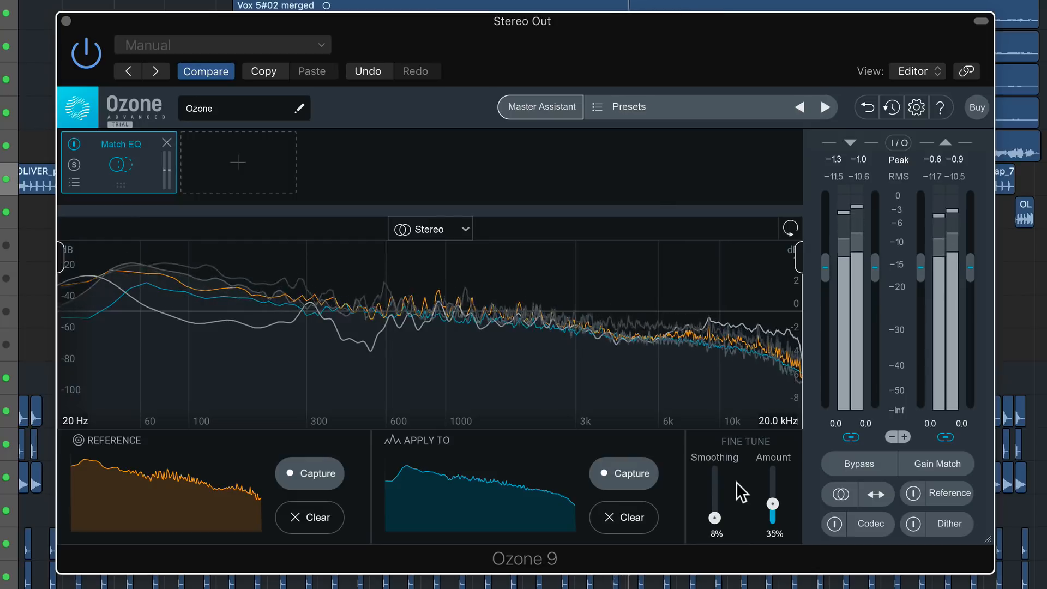
# Replace the Match EQ module with Master Rebalance and set its Drums gain to -7.5 dB
pyautogui.click(166, 143)
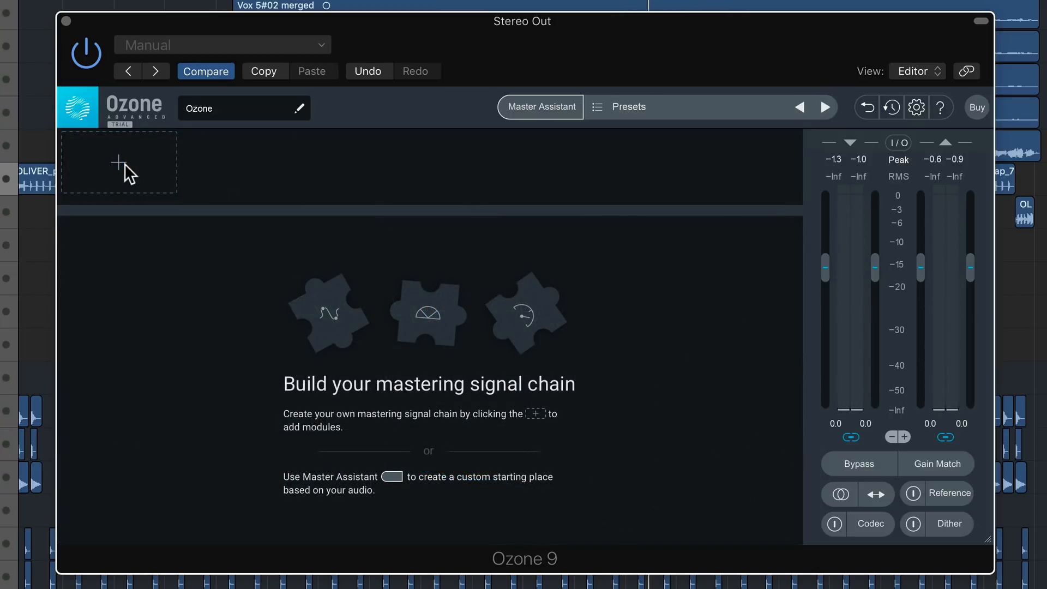
pyautogui.click(124, 164)
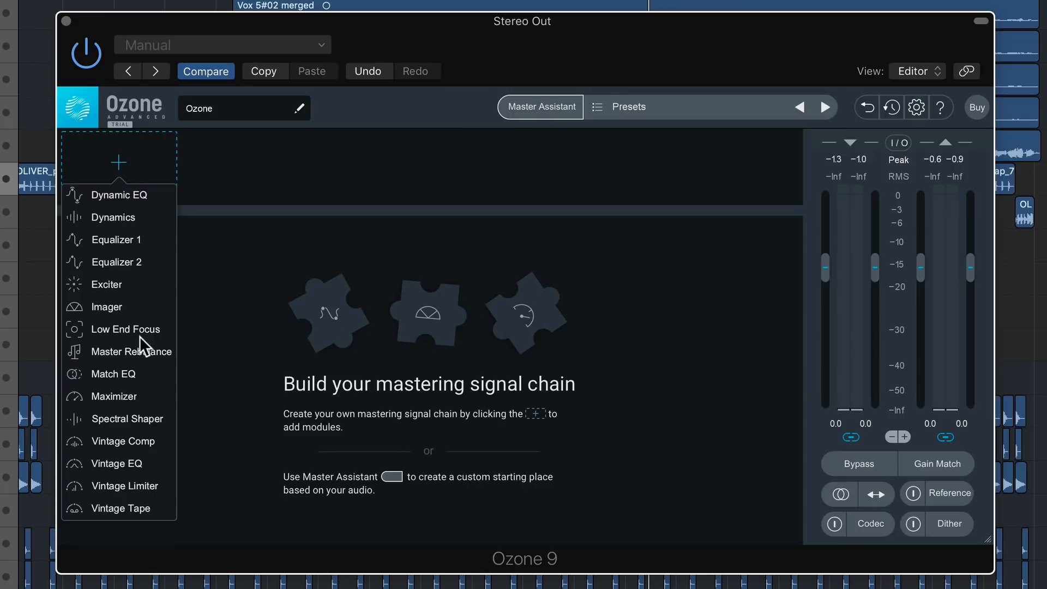
pyautogui.click(146, 350)
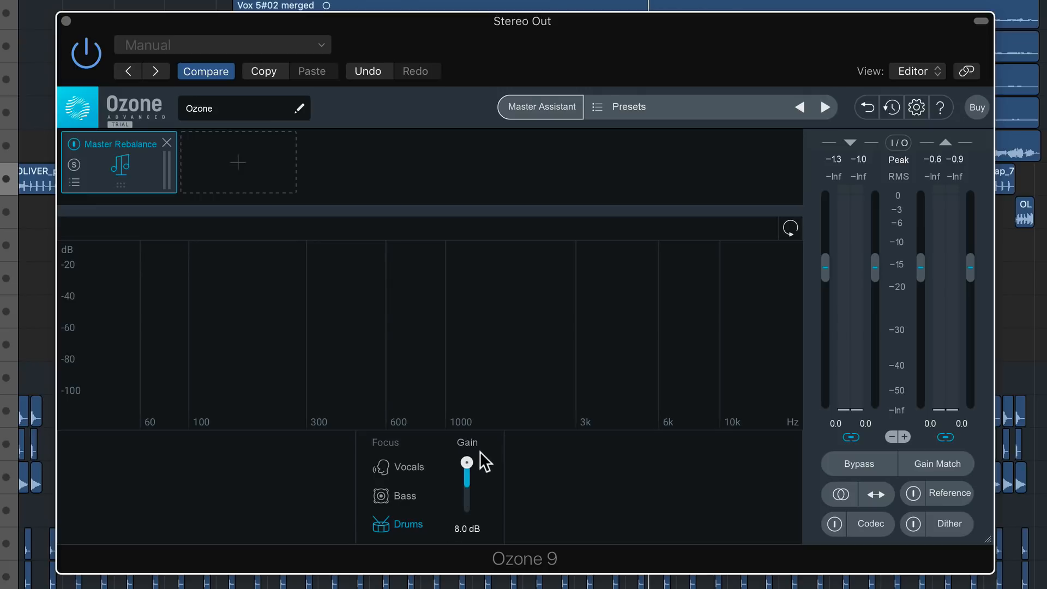
pyautogui.moveTo(481, 461); pyautogui.dragTo(484, 505)
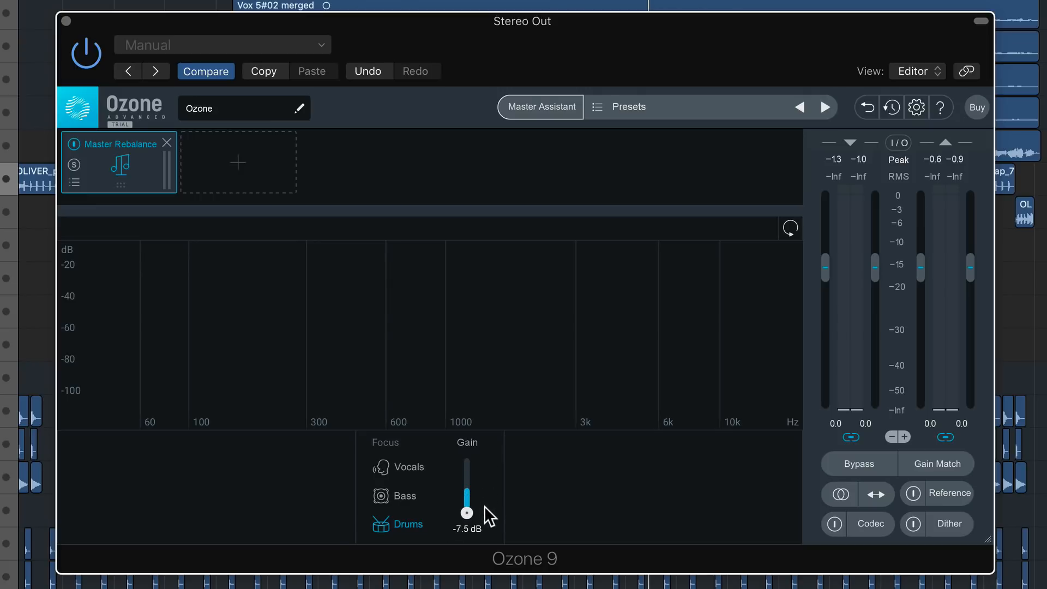
# Play the song with Master Rebalance focused on Vocals, try a gain of 4.7 dB and reset it to 0.0 dB
pyautogui.click(413, 470)
pyautogui.press('space')
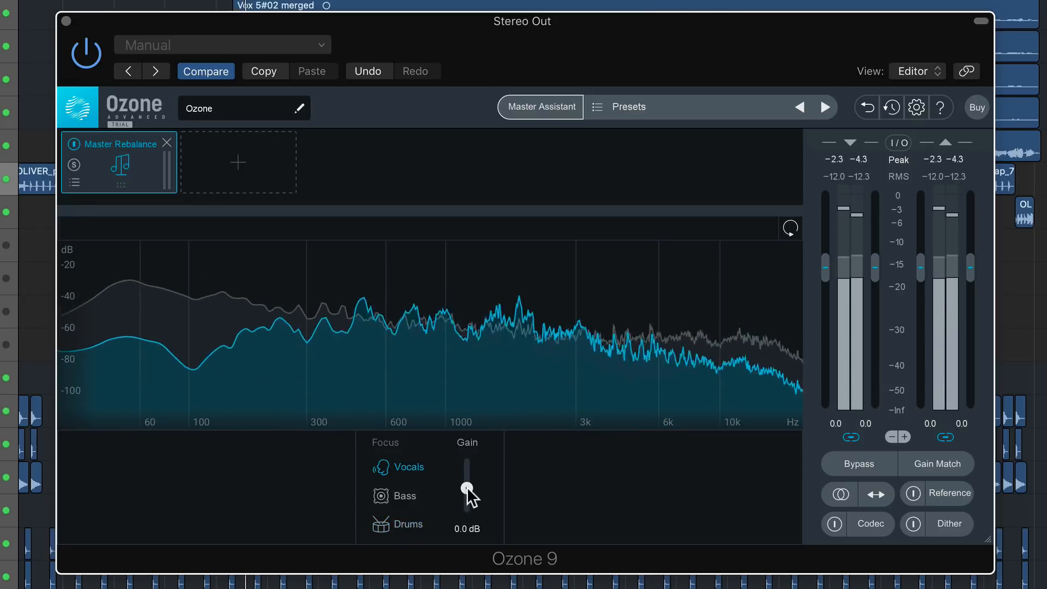
pyautogui.moveTo(467, 486); pyautogui.dragTo(506, 472)
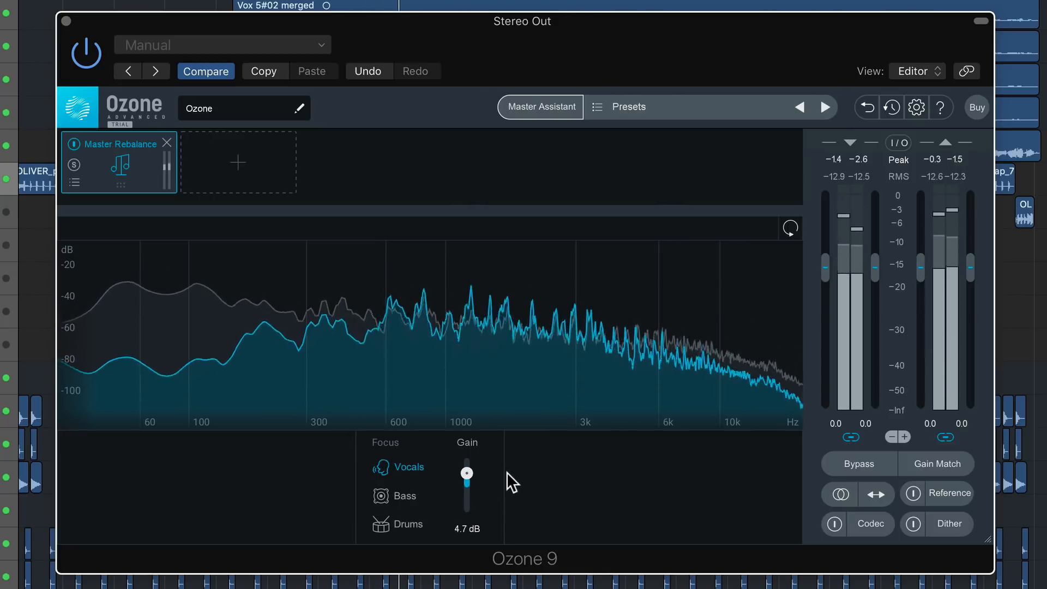
pyautogui.doubleClick(467, 474)
# Focus Master Rebalance on Bass, try gains of 8.0 dB and -8.0 dB, and reset the gain to 0.0 dB
pyautogui.click(408, 496)
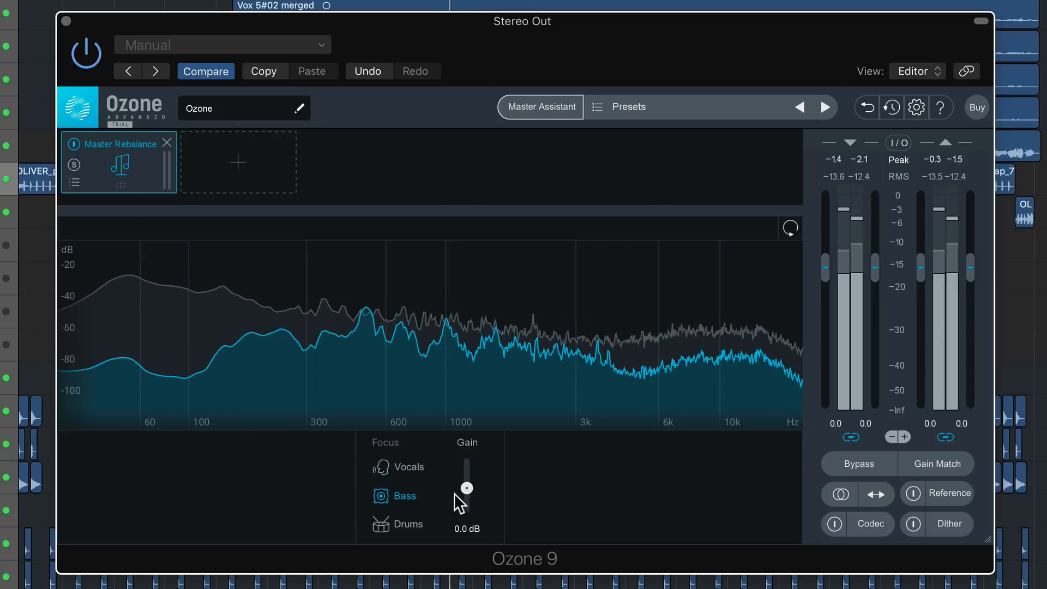
pyautogui.moveTo(465, 486); pyautogui.dragTo(489, 447)
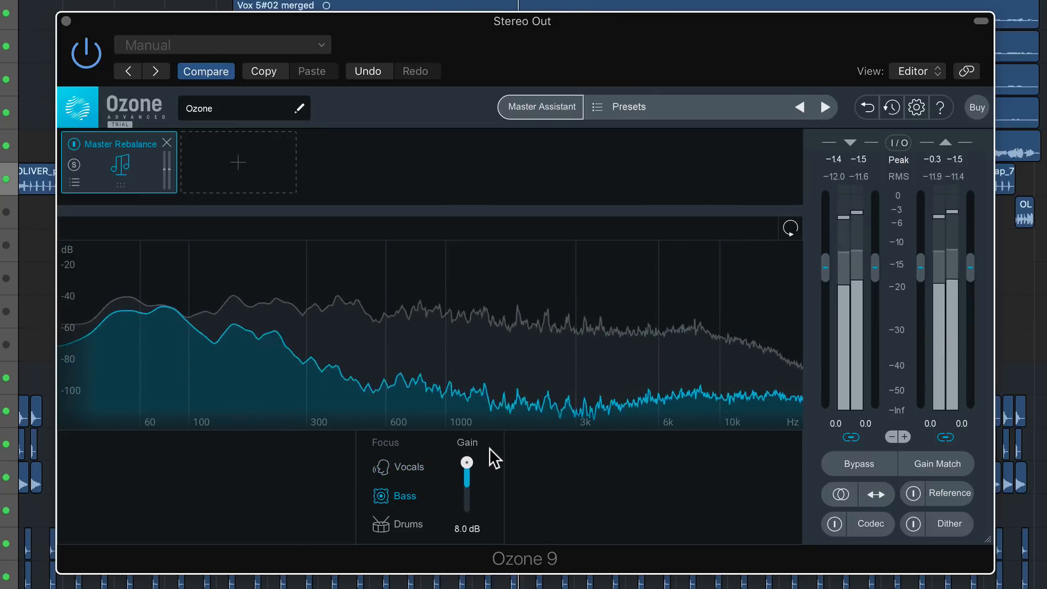
pyautogui.moveTo(489, 447); pyautogui.dragTo(489, 525)
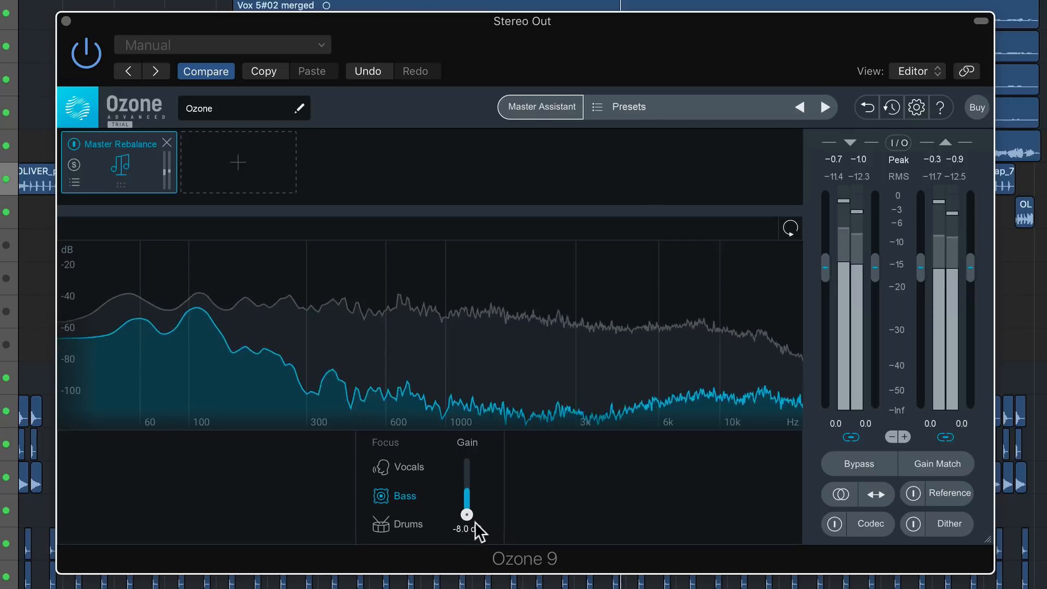
pyautogui.doubleClick(467, 513)
# Try Master Rebalance gain changes on Drums, resetting to 0.0 dB, and on Vocals, including 1.9 dB
pyautogui.click(408, 528)
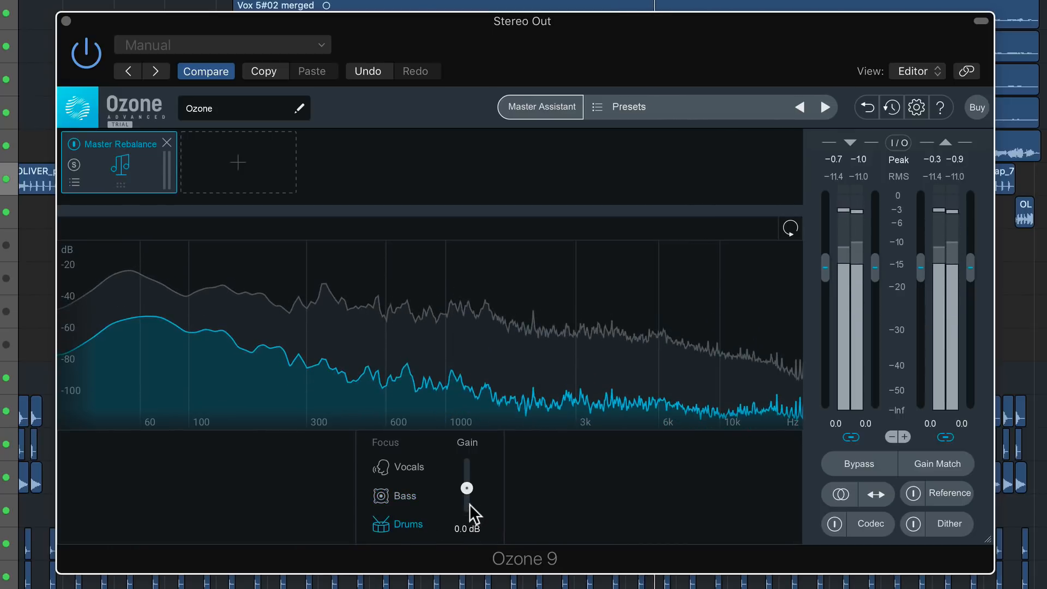
pyautogui.moveTo(466, 489)
pyautogui.mouseDown()
pyautogui.moveTo(497, 452)
pyautogui.moveTo(499, 518)
pyautogui.moveTo(483, 492)
pyautogui.moveTo(449, 492)
pyautogui.mouseUp()
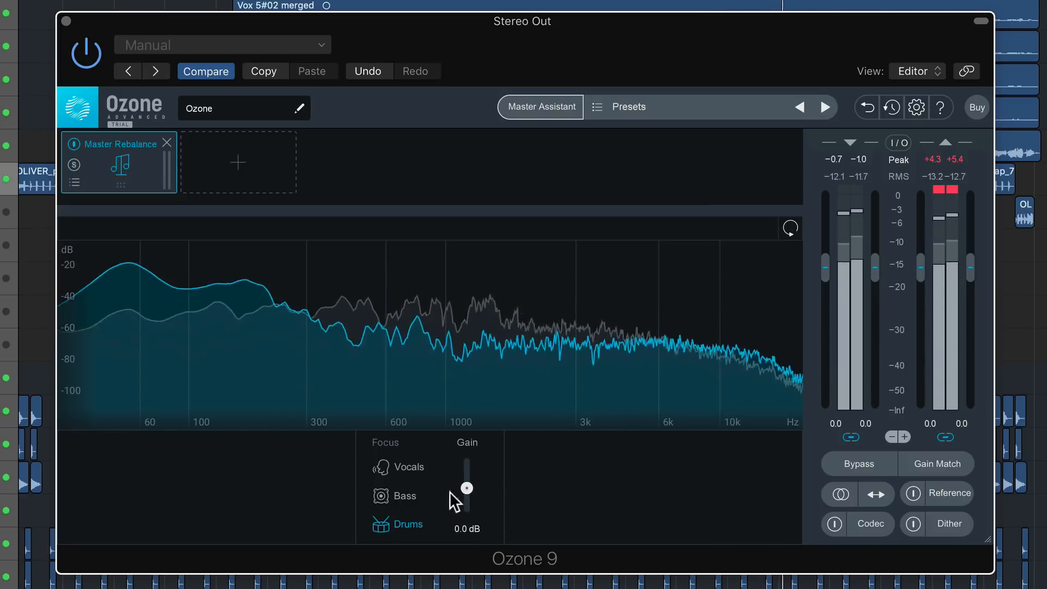
pyautogui.click(402, 467)
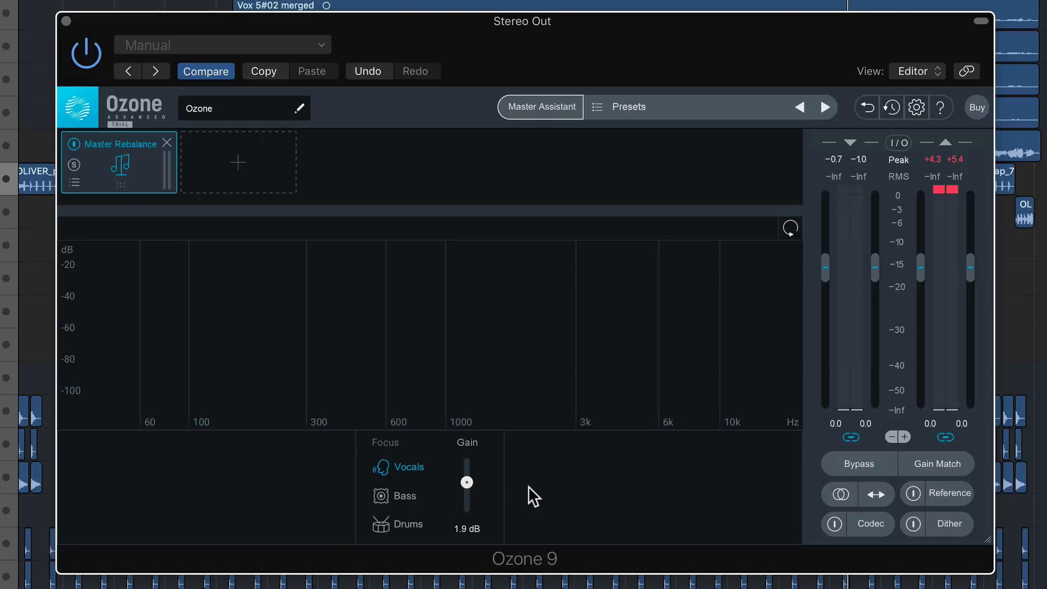
pyautogui.moveTo(467, 482); pyautogui.dragTo(463, 511)
pyautogui.moveTo(479, 469); pyautogui.dragTo(478, 478)
pyautogui.doubleClick(467, 479)
pyautogui.moveTo(468, 488); pyautogui.dragTo(481, 478)
pyautogui.moveTo(467, 476); pyautogui.dragTo(466, 485)
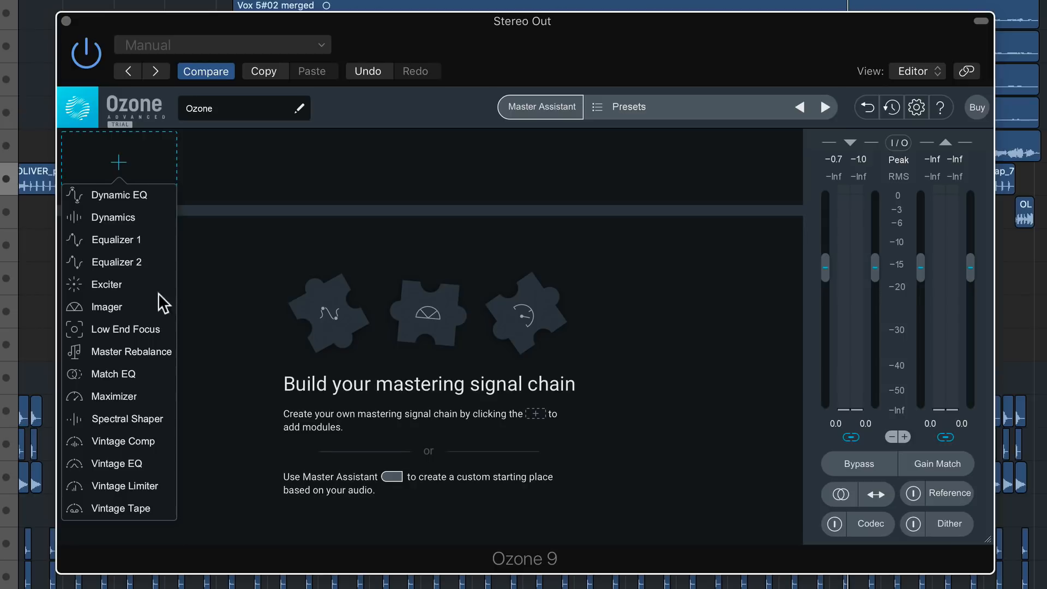
# Add Low End Focus and play the song, setting Contrast to 57.7% and Gain to 1.5 dB
pyautogui.click(152, 331)
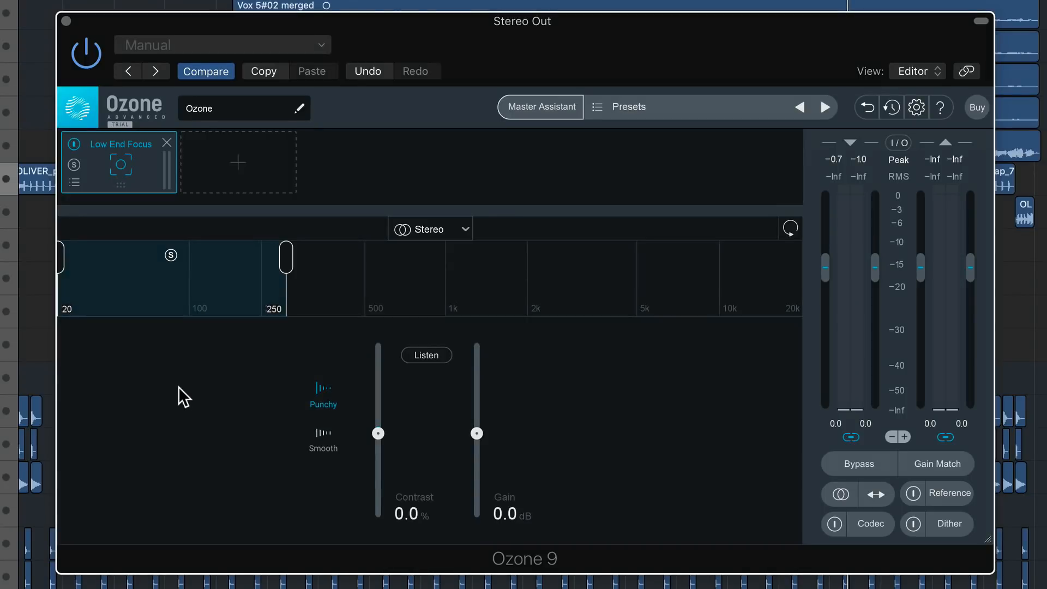
pyautogui.press('space')
pyautogui.moveTo(378, 433); pyautogui.dragTo(411, 357)
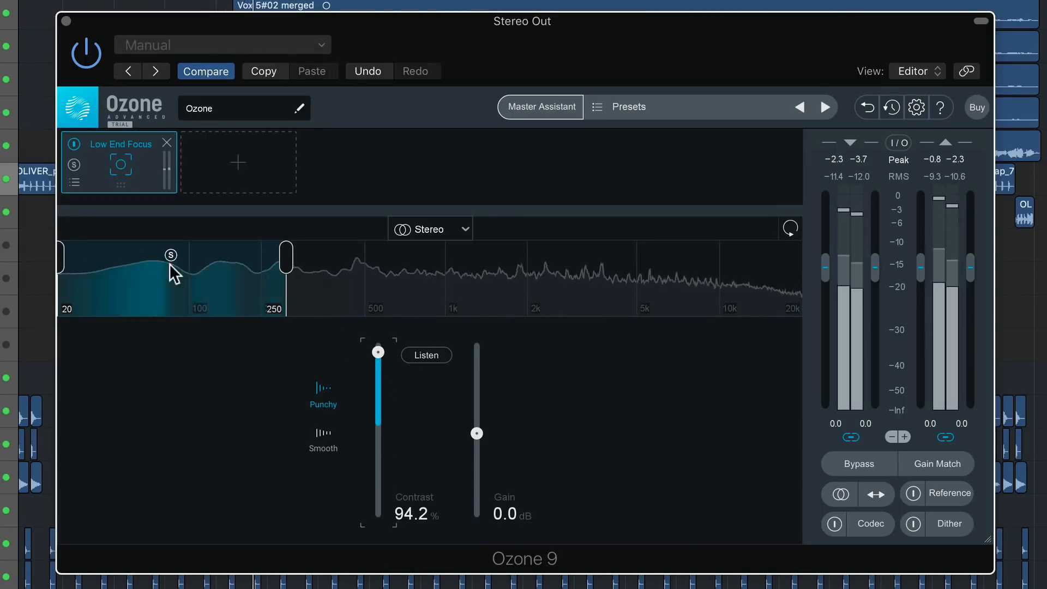
pyautogui.moveTo(371, 367)
pyautogui.mouseDown()
pyautogui.moveTo(378, 358)
pyautogui.moveTo(380, 369)
pyautogui.mouseUp()
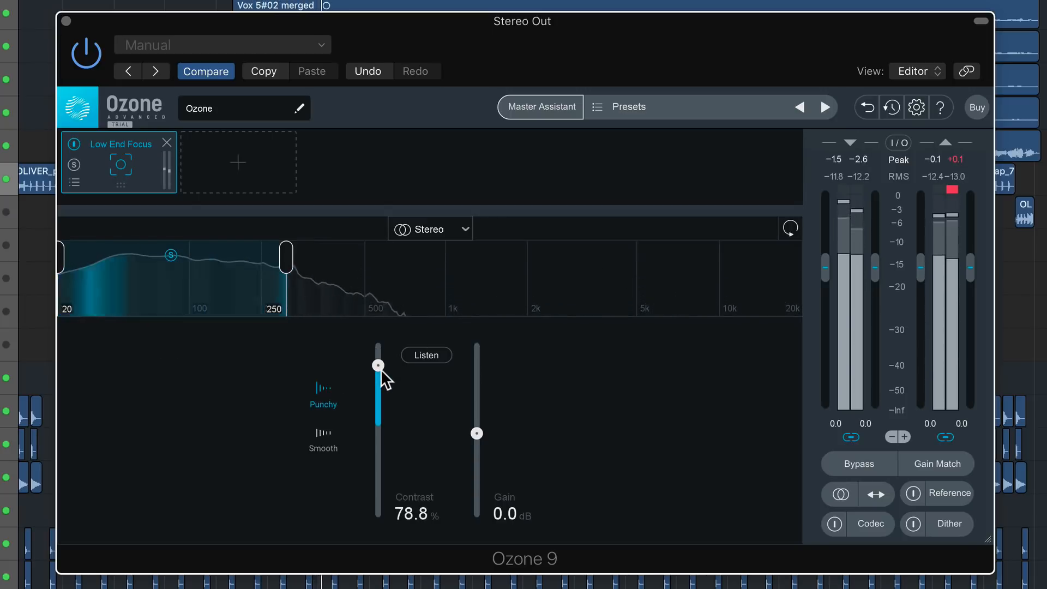
pyautogui.moveTo(380, 368)
pyautogui.mouseDown()
pyautogui.moveTo(381, 496)
pyautogui.moveTo(390, 384)
pyautogui.mouseUp()
pyautogui.moveTo(477, 433); pyautogui.dragTo(486, 402)
# Switch Low End Focus to Smooth with Contrast at 45.2% and Gain at 1.3 dB
pyautogui.click(316, 436)
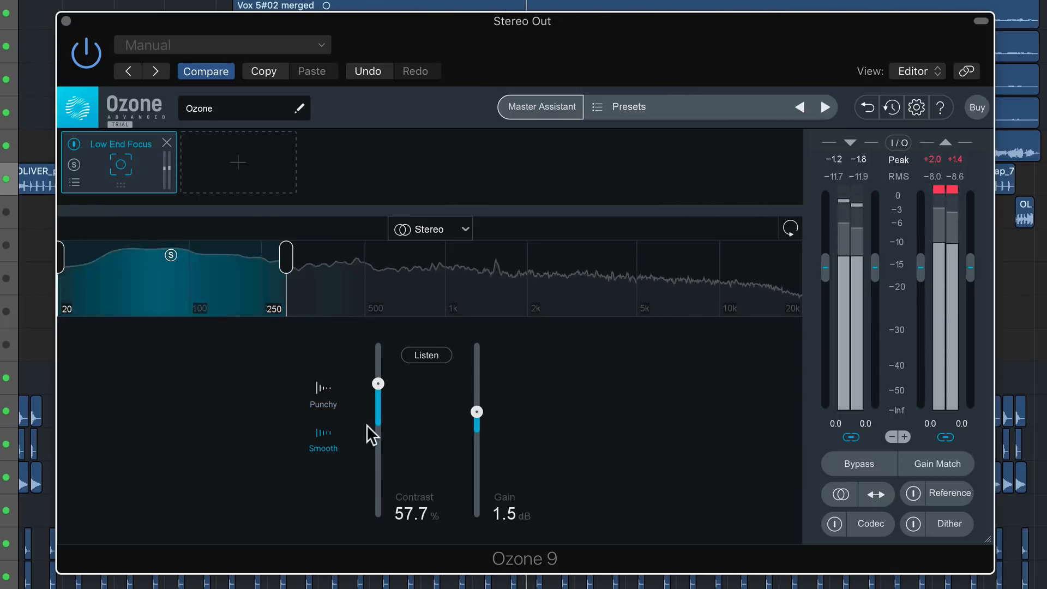
pyautogui.moveTo(374, 389); pyautogui.dragTo(378, 396)
pyautogui.moveTo(475, 413); pyautogui.dragTo(477, 416)
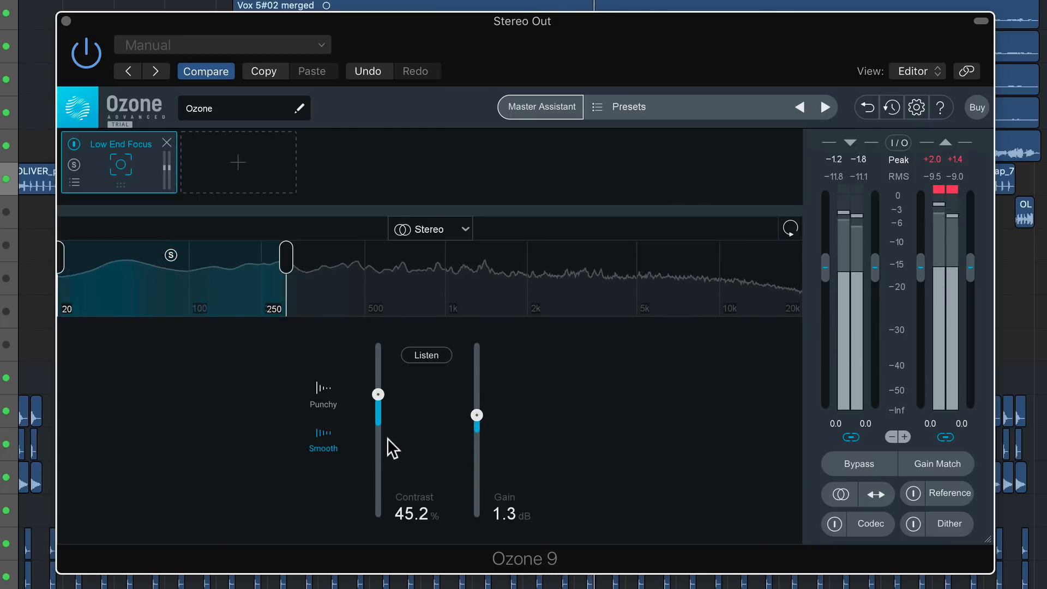
# Return Low End Focus to Punchy with Contrast at 66.3% and Gain at 1.7 dB
pyautogui.click(329, 394)
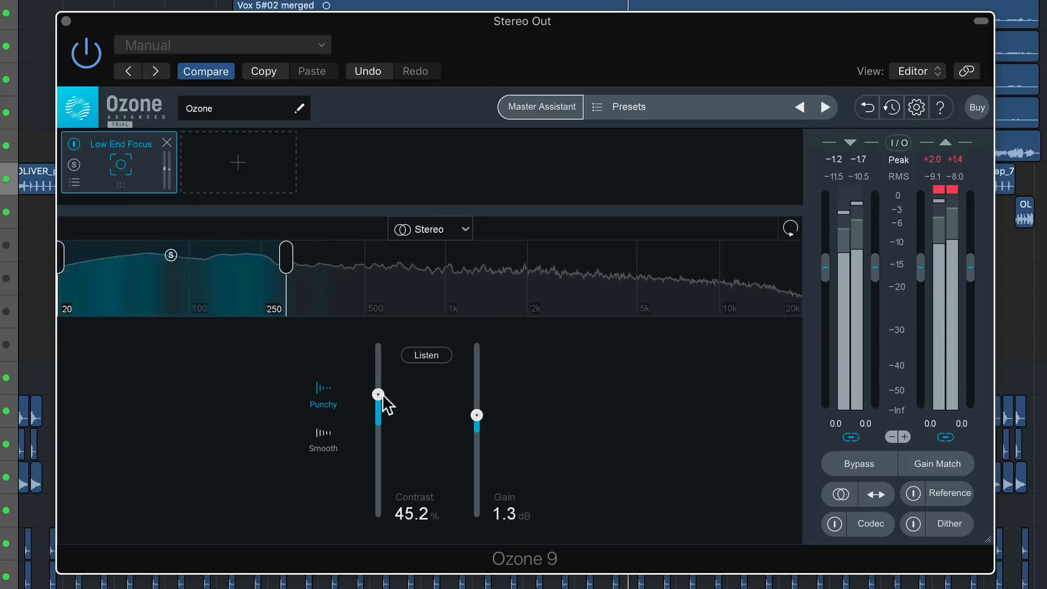
pyautogui.moveTo(386, 401); pyautogui.dragTo(391, 375)
pyautogui.moveTo(475, 414); pyautogui.dragTo(484, 404)
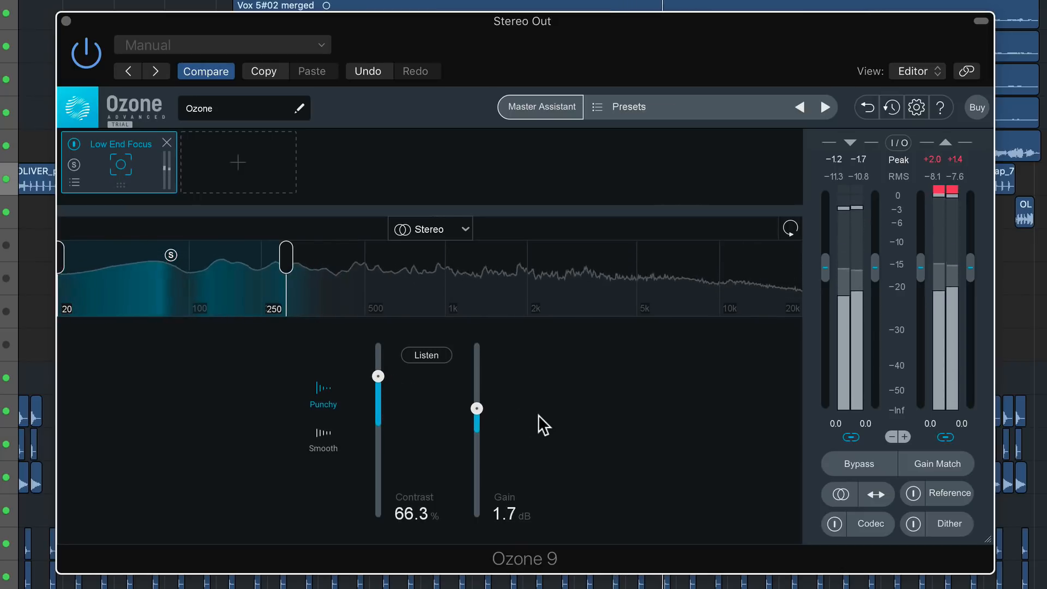
# Clear the output clip indicators, lower the Low End Focus Gain to 0.8 dB and set its frequency range to 20–300 Hz
pyautogui.click(953, 184)
pyautogui.moveTo(478, 413); pyautogui.dragTo(477, 423)
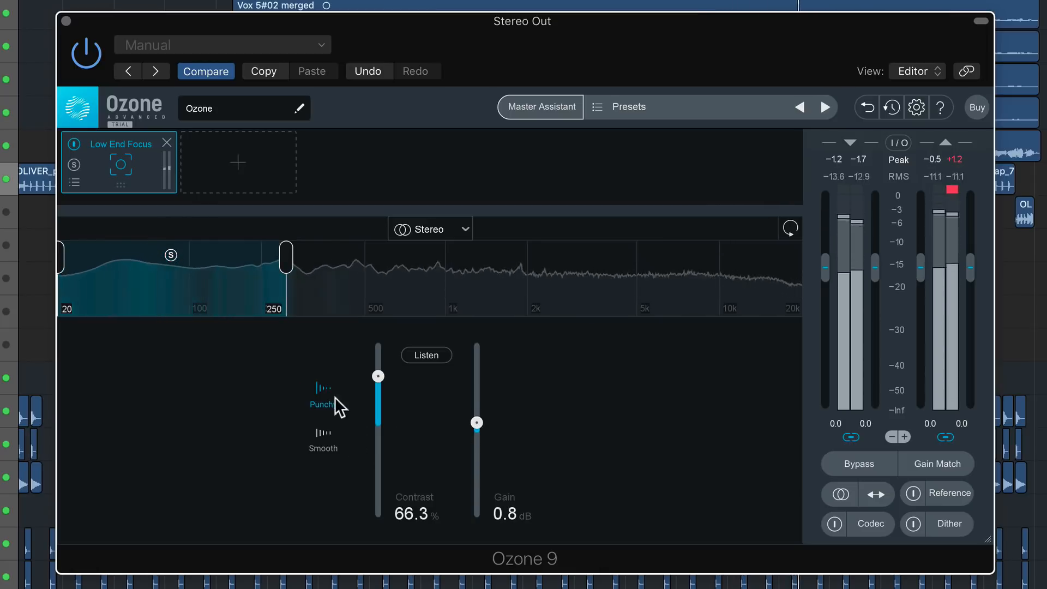
pyautogui.moveTo(55, 257); pyautogui.dragTo(304, 299)
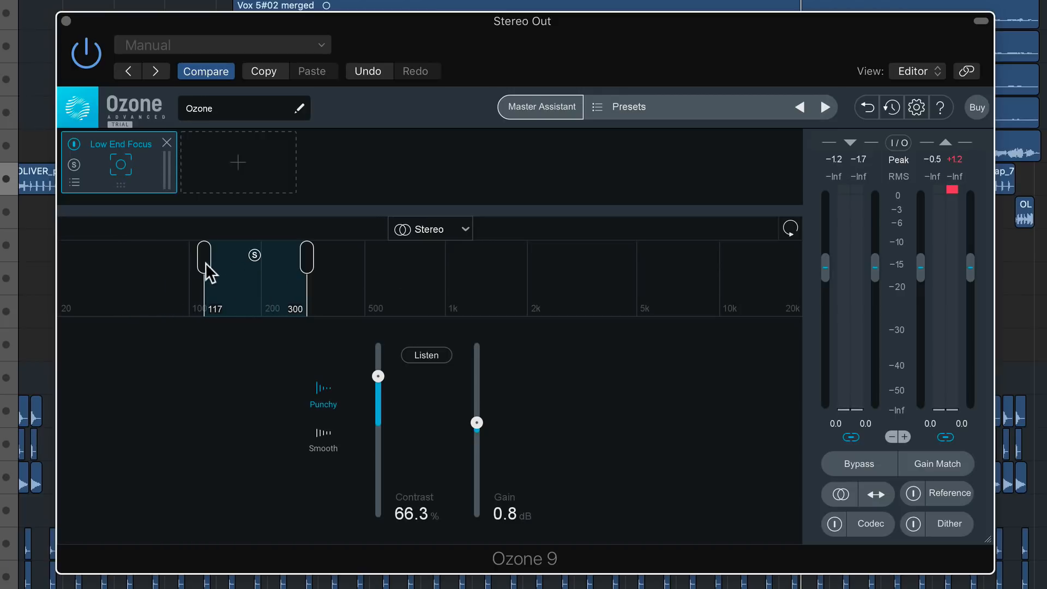
pyautogui.moveTo(204, 260); pyautogui.dragTo(57, 262)
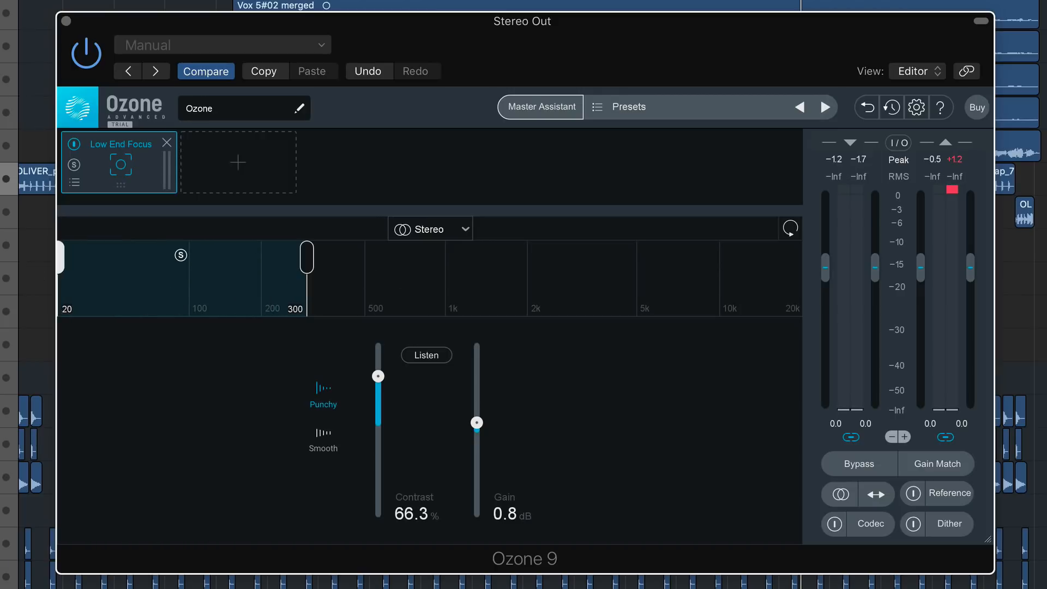
# Add a Spectral Shaper after Low End Focus to inspect its controls, and remove it
pyautogui.click(245, 171)
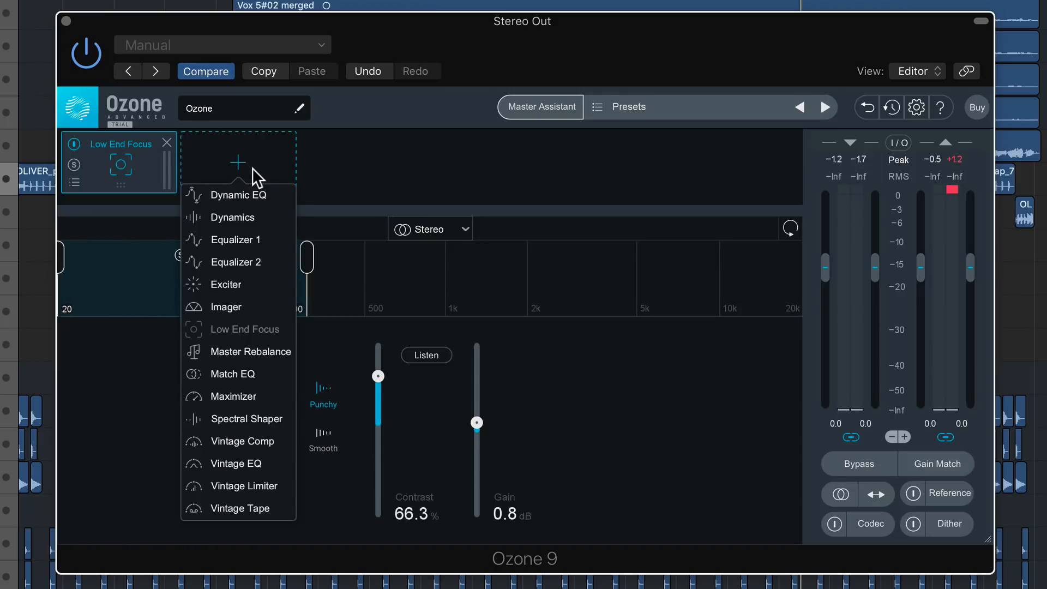
pyautogui.click(264, 417)
pyautogui.moveTo(616, 302)
pyautogui.mouseDown()
pyautogui.moveTo(346, 284)
pyautogui.moveTo(99, 284)
pyautogui.moveTo(510, 294)
pyautogui.moveTo(265, 311)
pyautogui.moveTo(505, 316)
pyautogui.moveTo(616, 297)
pyautogui.mouseUp()
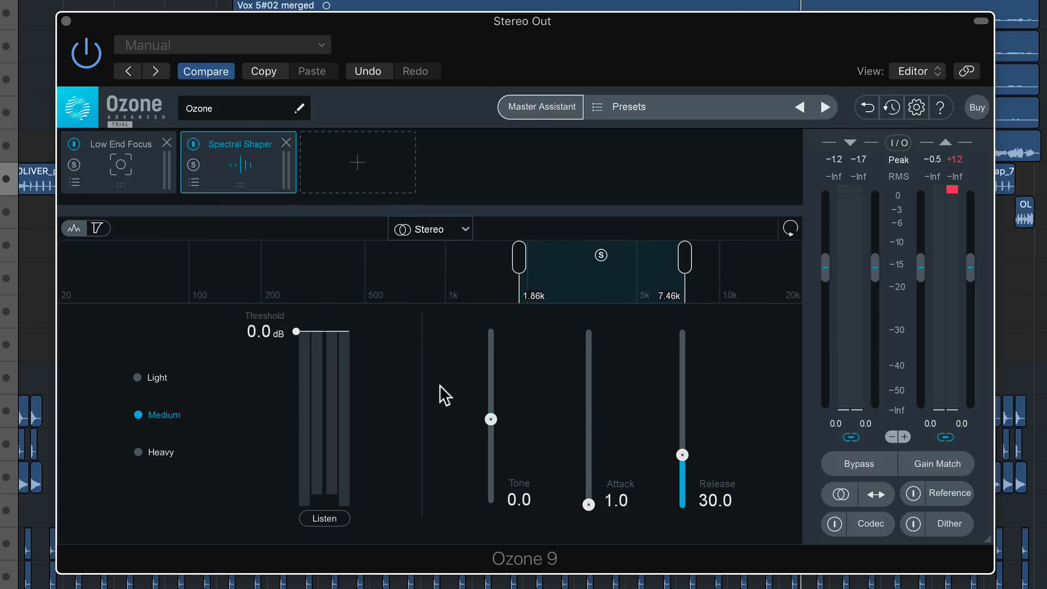
pyautogui.click(286, 143)
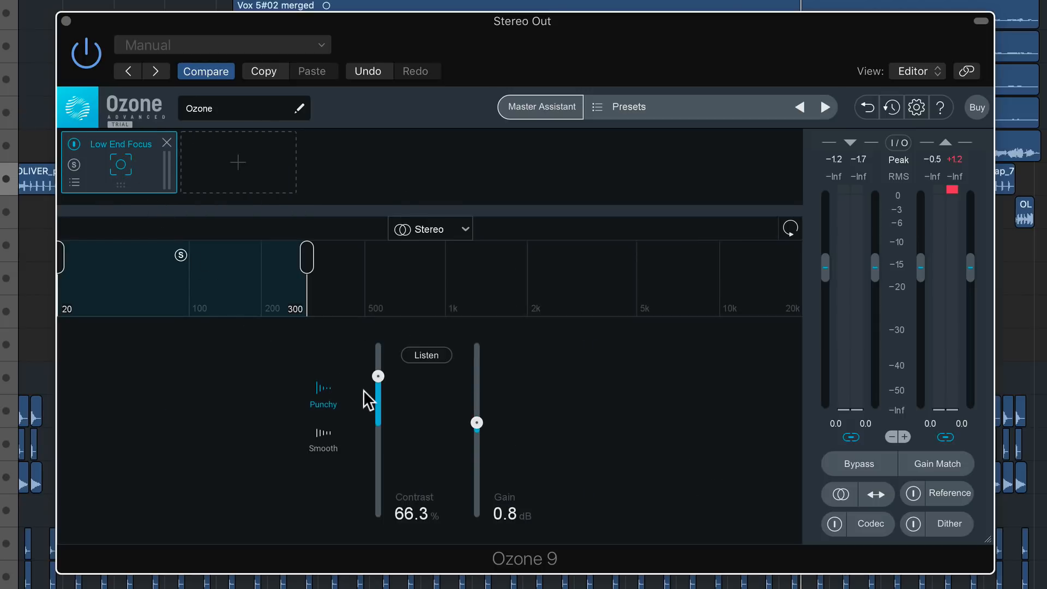
# Set the Low End Focus Contrast to 36.5%, reset its Gain and readjust the Contrast
pyautogui.moveTo(378, 376); pyautogui.dragTo(414, 404)
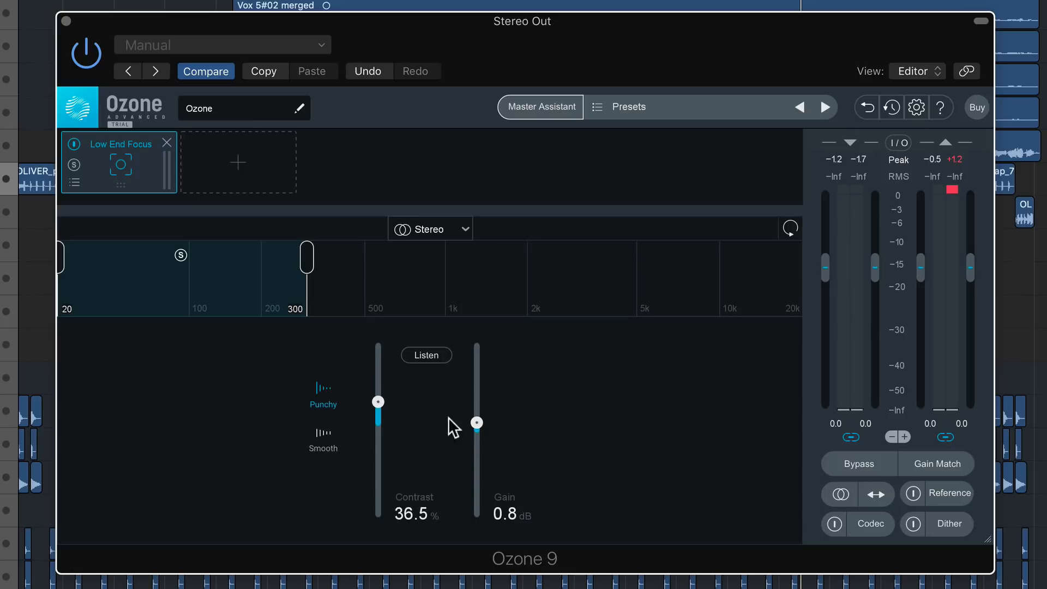
pyautogui.keyDown('alt'); pyautogui.click(477, 423); pyautogui.keyUp('alt')
pyautogui.moveTo(380, 400)
pyautogui.mouseDown()
pyautogui.moveTo(391, 402)
pyautogui.moveTo(363, 408)
pyautogui.mouseUp()
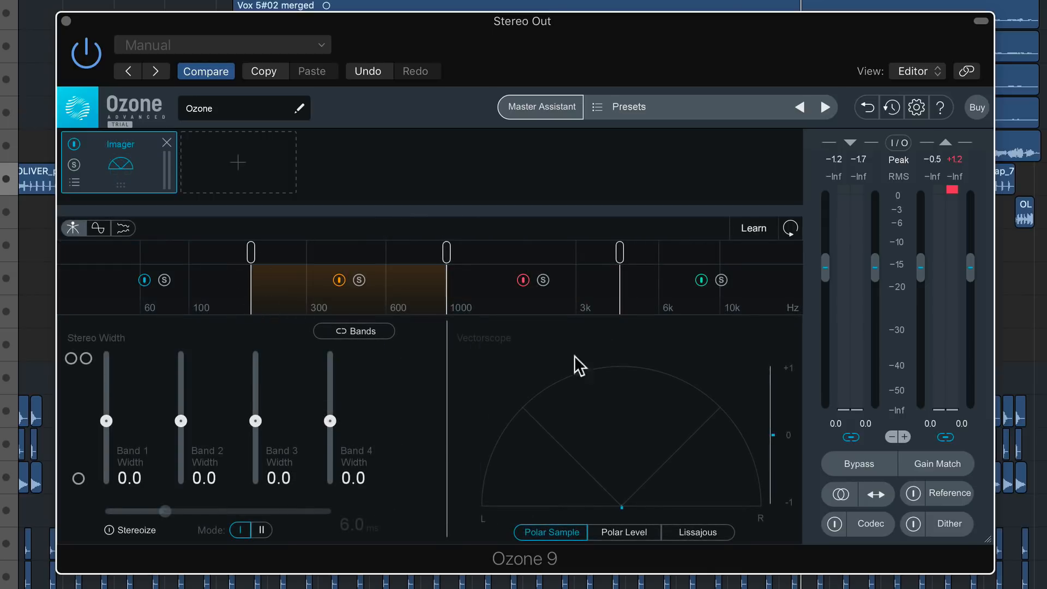
# Raise the Imager's highest crossover and set the stereo widths to -67.1 for Band 1, 53.2 for Band 2 and 87.3 for Band 4
pyautogui.moveTo(632, 298); pyautogui.dragTo(642, 290)
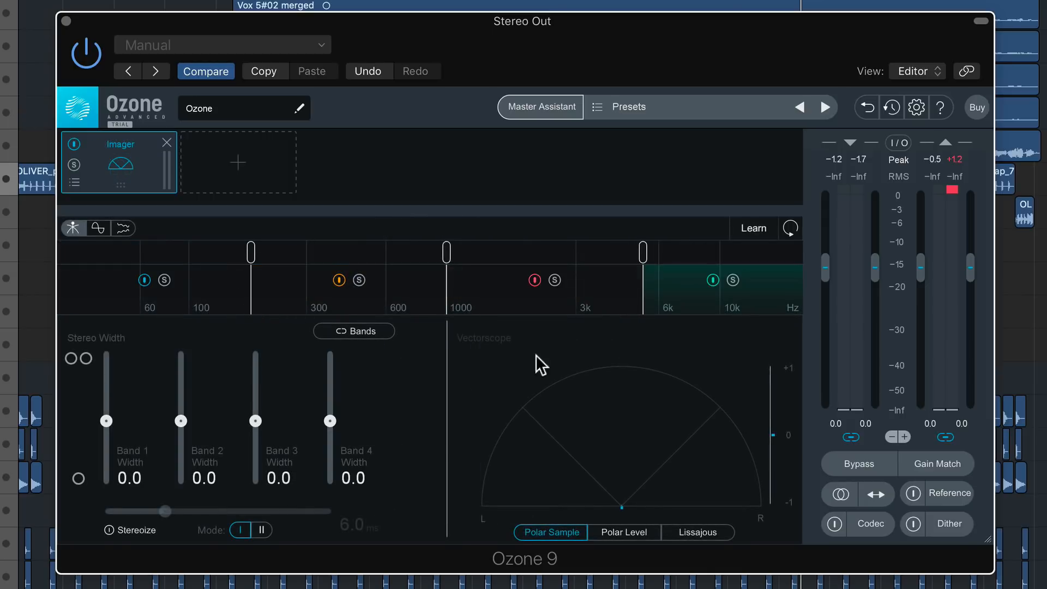
pyautogui.moveTo(336, 421); pyautogui.dragTo(358, 366)
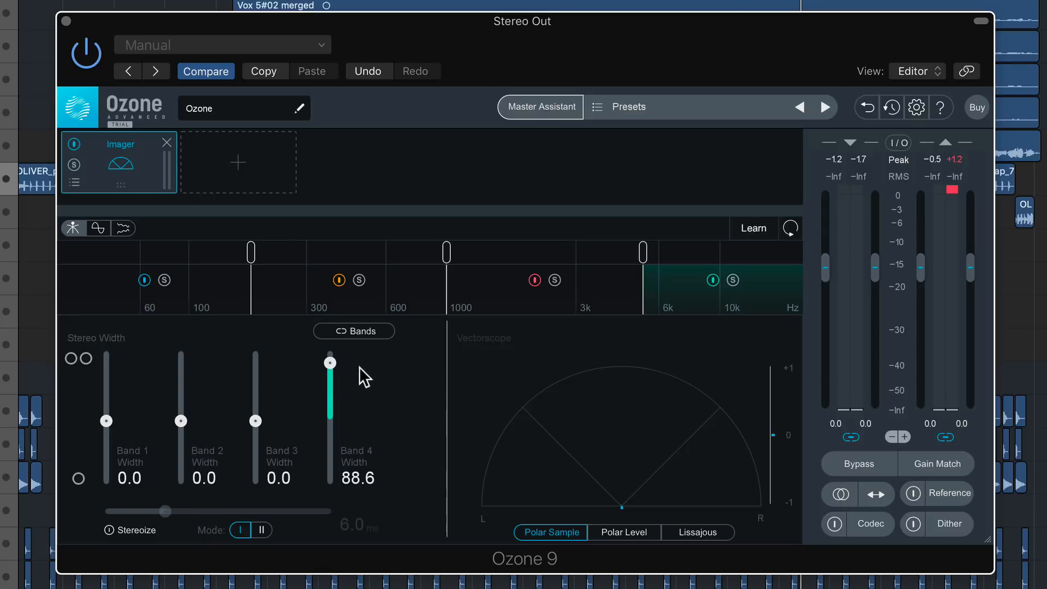
pyautogui.moveTo(185, 420); pyautogui.dragTo(329, 370)
pyautogui.moveTo(106, 421); pyautogui.dragTo(119, 466)
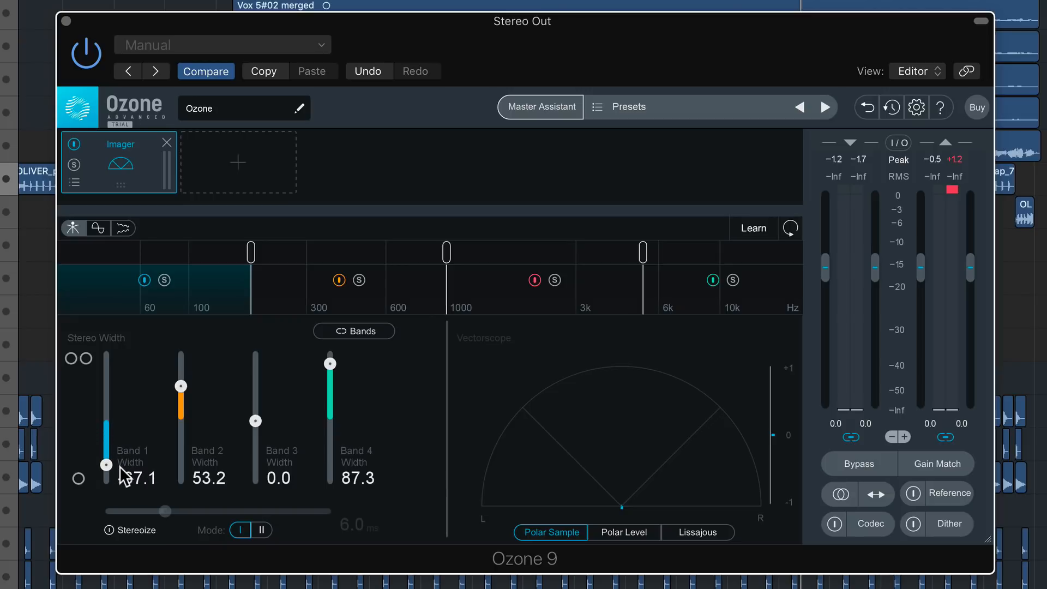
# Play the song and refine the Imager widths to -63.3, 39.2, 25.3 and 77.2 for Bands 1 to 4
pyautogui.press('space')
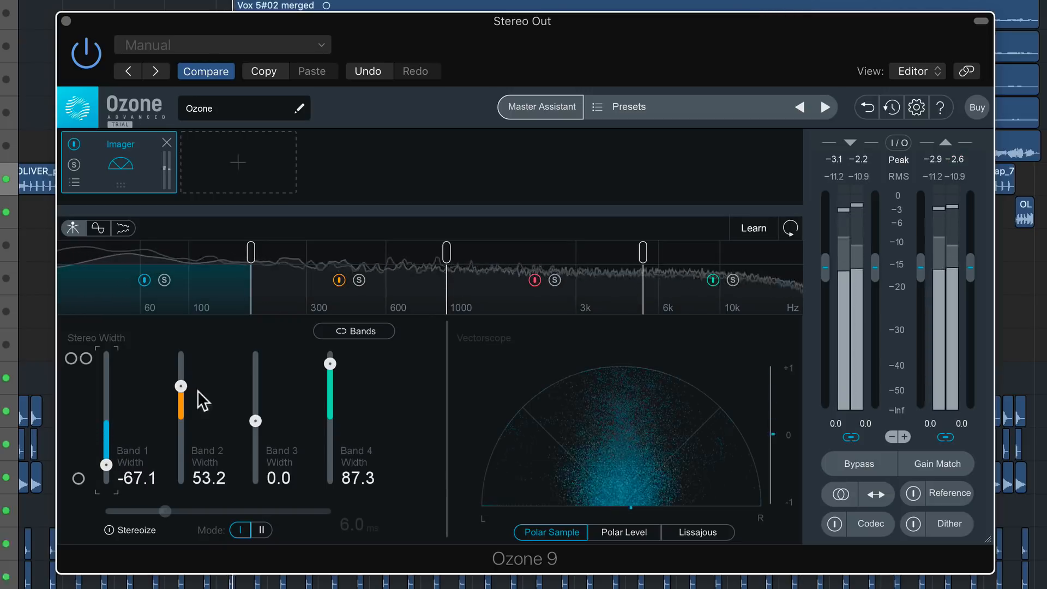
pyautogui.moveTo(181, 386); pyautogui.dragTo(182, 393)
pyautogui.moveTo(330, 364)
pyautogui.mouseDown()
pyautogui.moveTo(340, 448)
pyautogui.moveTo(343, 368)
pyautogui.mouseUp()
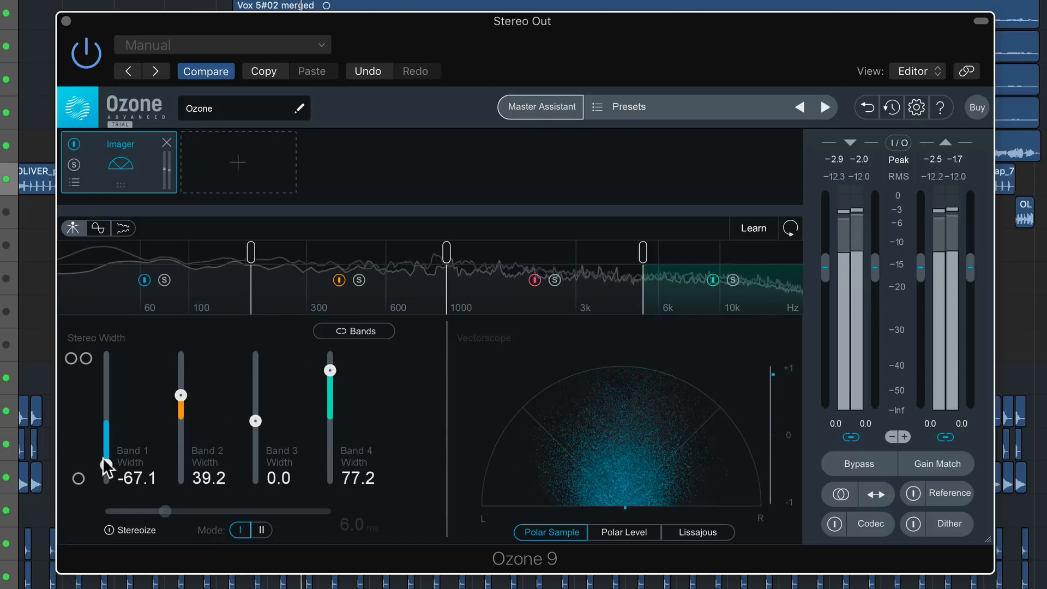
pyautogui.moveTo(106, 464); pyautogui.dragTo(108, 461)
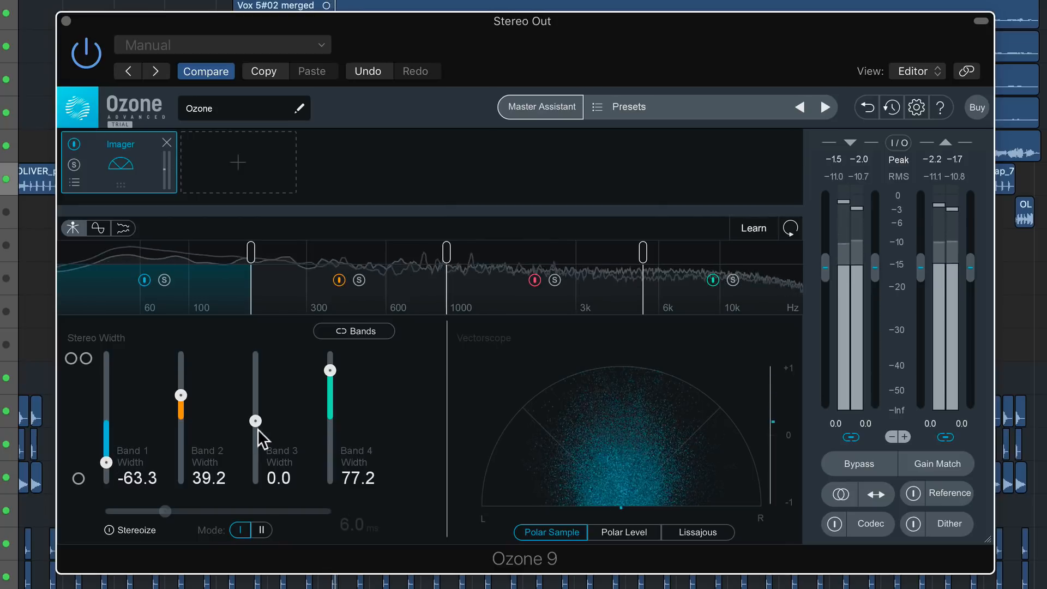
pyautogui.moveTo(255, 421); pyautogui.dragTo(267, 404)
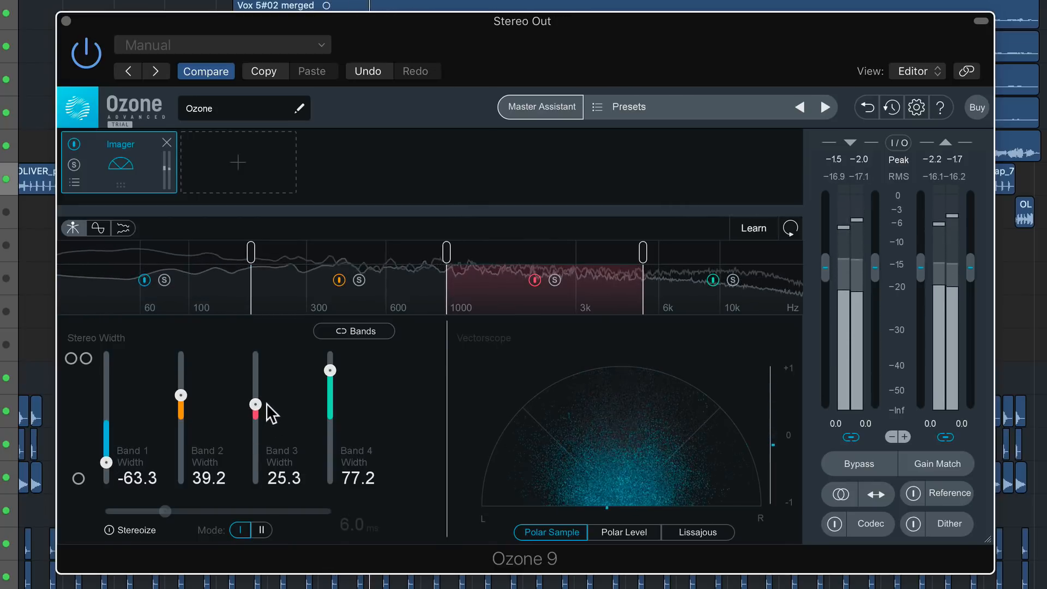
# Compare the song with the Imager bypassed and active, and stop playback
pyautogui.click(74, 144)
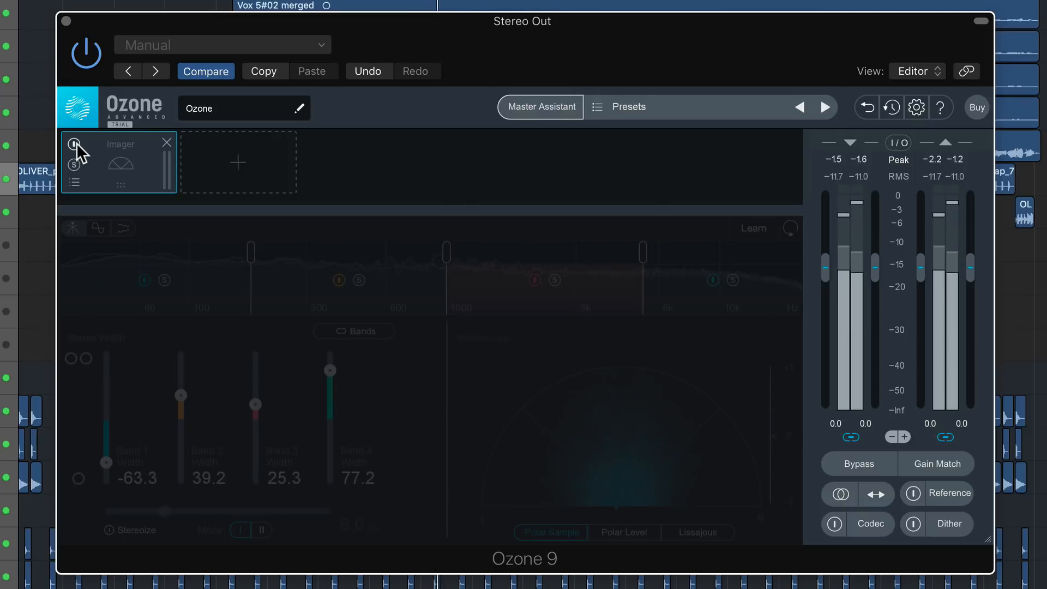
pyautogui.click(74, 143)
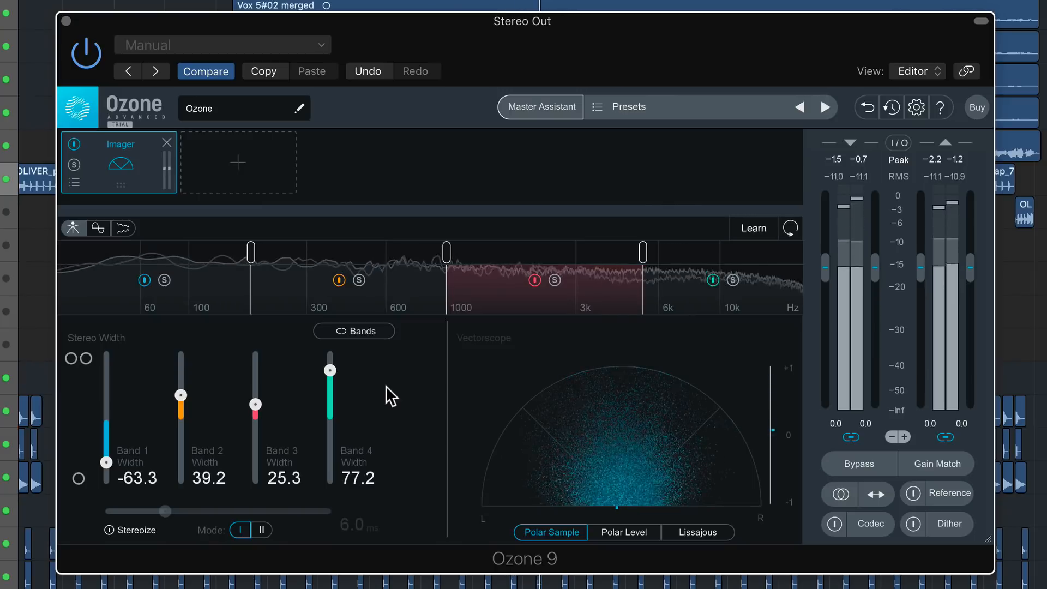
pyautogui.press('space')
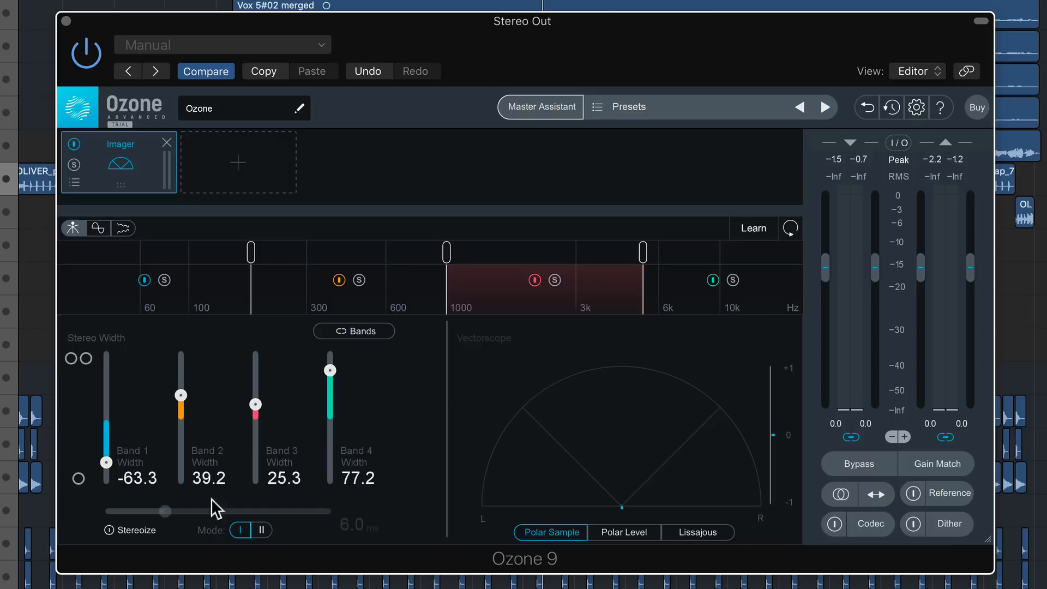
# Enable Stereoize in the Imager and switch between Mode I and Mode II, ending on Mode II
pyautogui.click(135, 529)
pyautogui.click(263, 533)
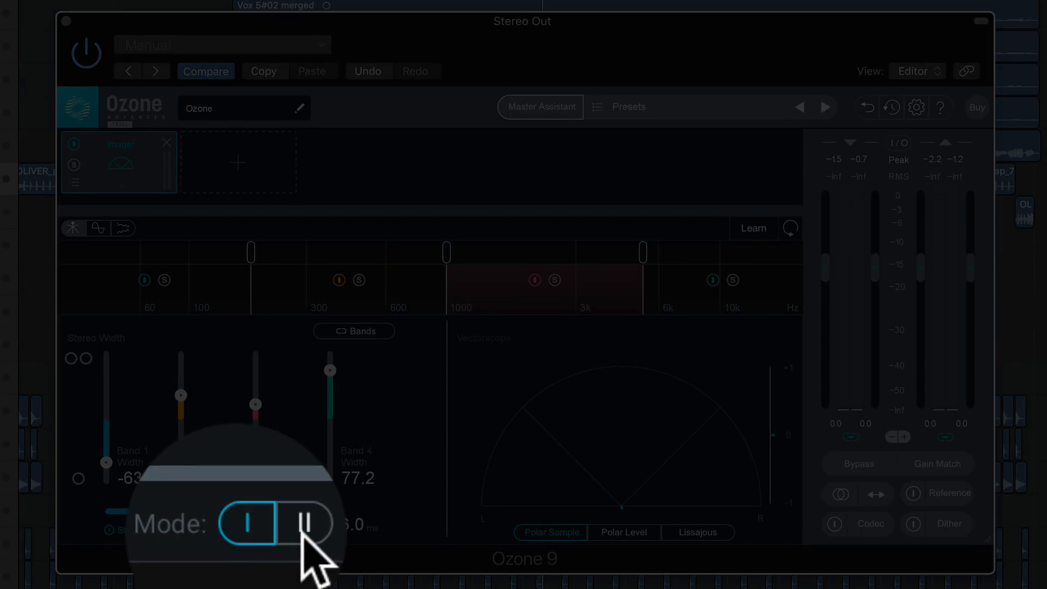
pyautogui.click(240, 530)
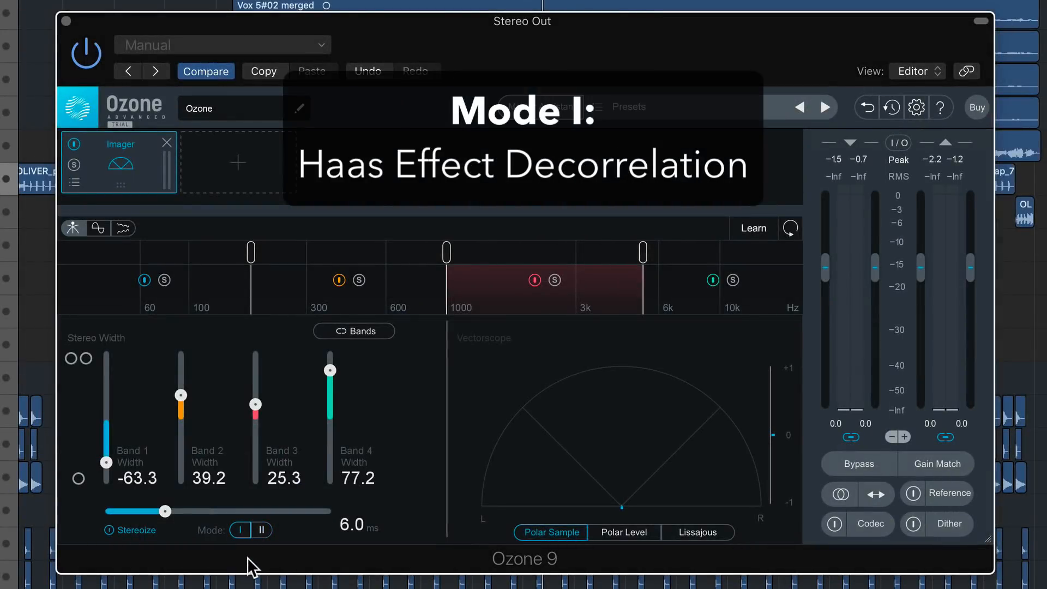
pyautogui.click(264, 531)
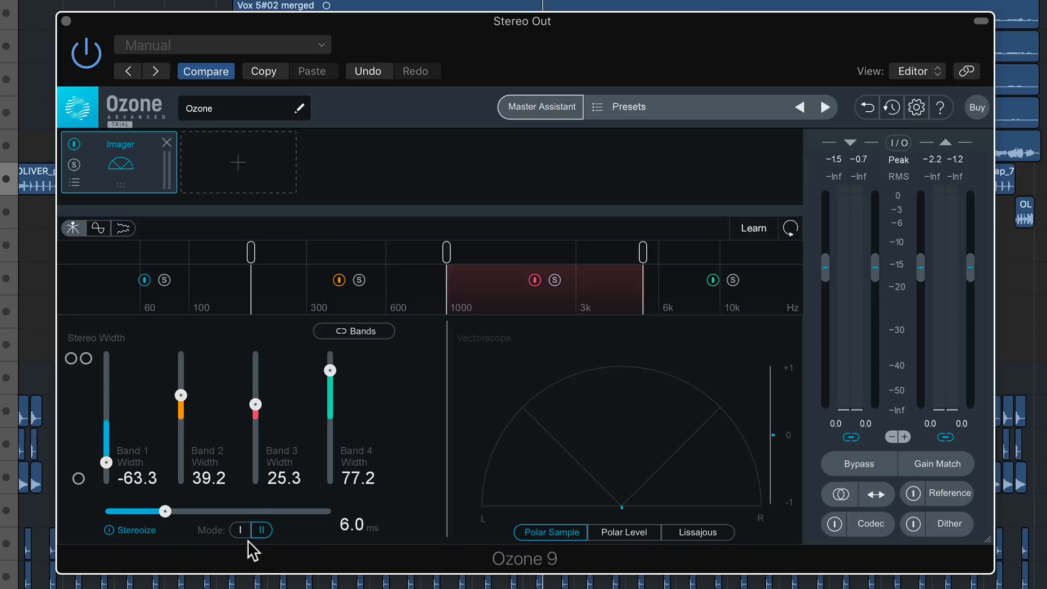
# Play the song with Stereoize in Mode I, set its delay to 6.4 ms and switch to Mode II to compare
pyautogui.press('space')
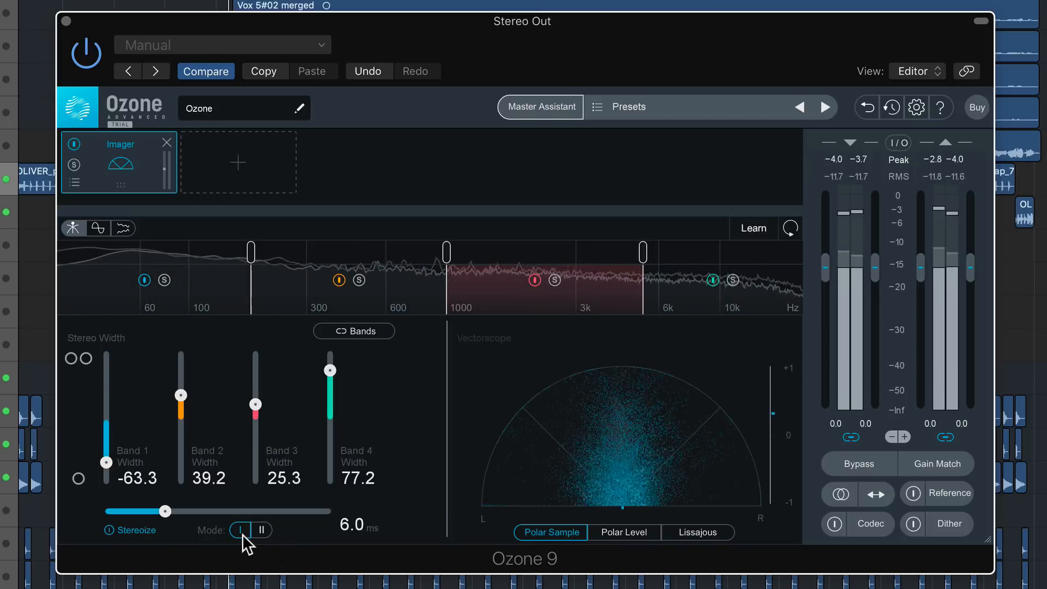
pyautogui.moveTo(172, 511); pyautogui.dragTo(176, 510)
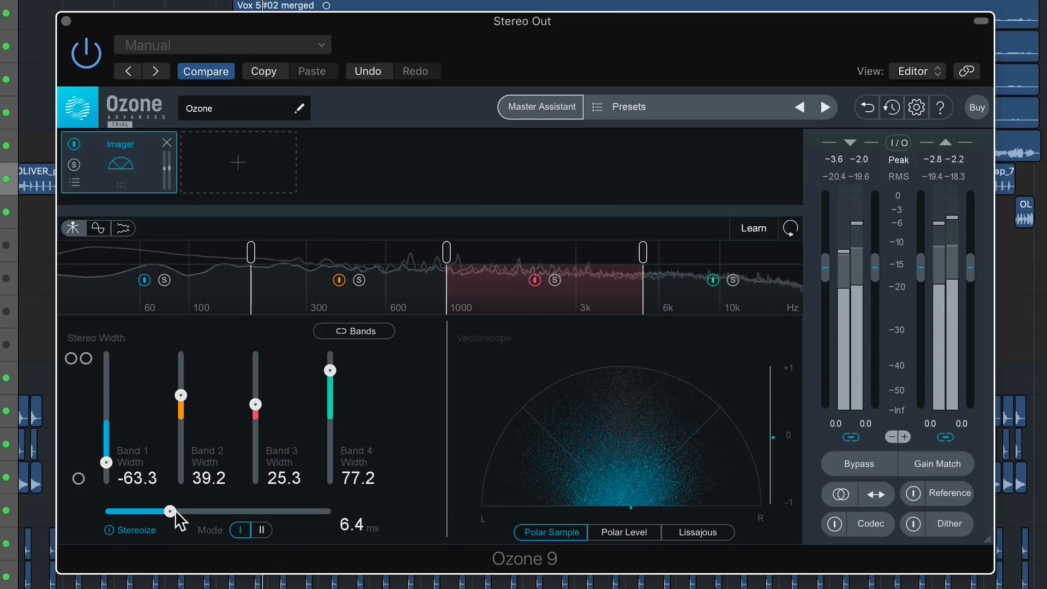
pyautogui.click(264, 530)
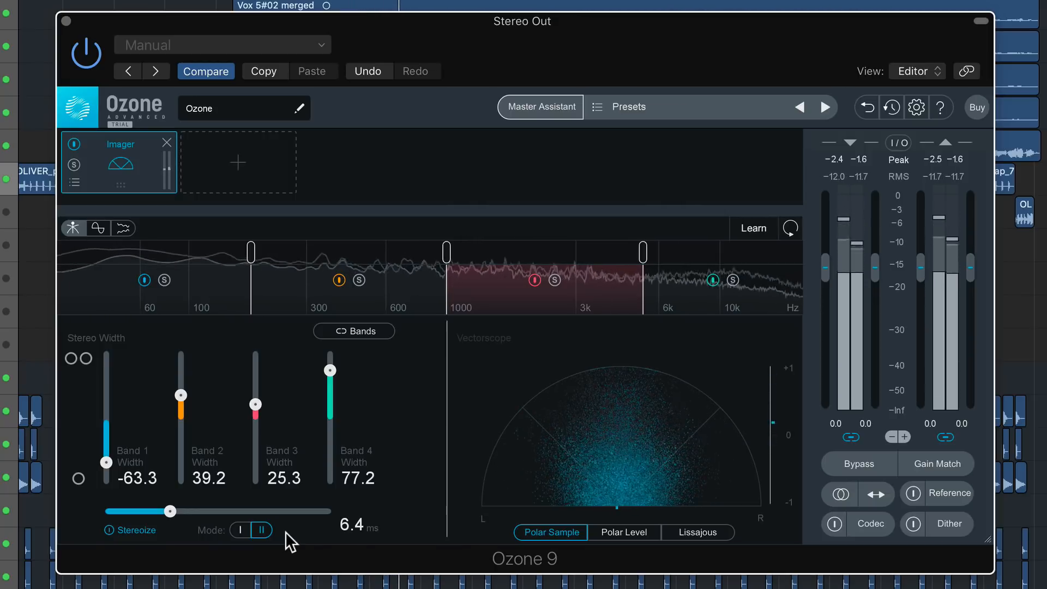
# Compare Stereoize Mode I and Mode II on the playing song, end on Mode II and stop playback
pyautogui.click(241, 529)
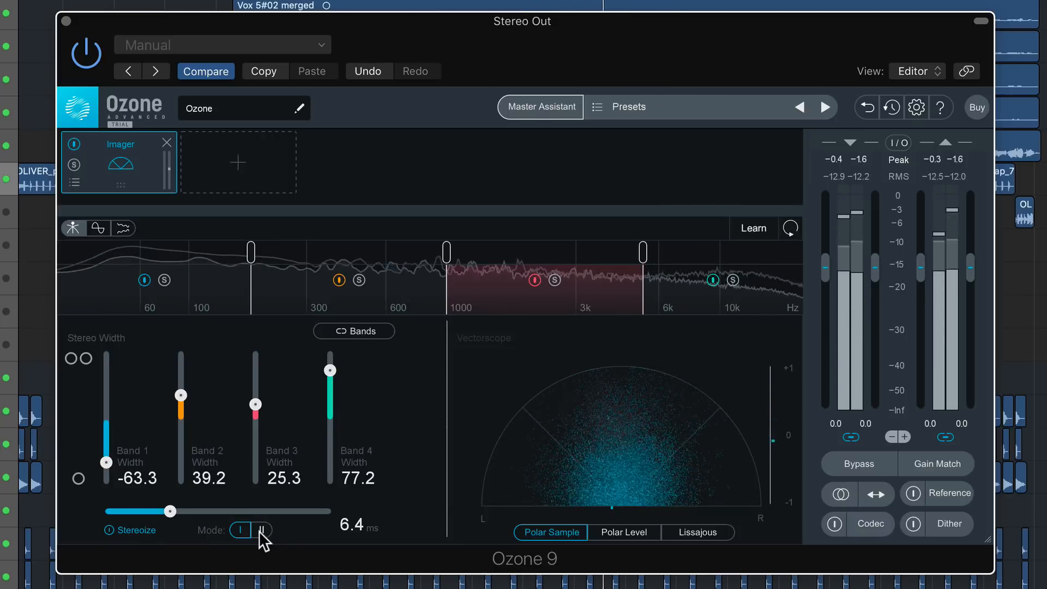
pyautogui.click(261, 530)
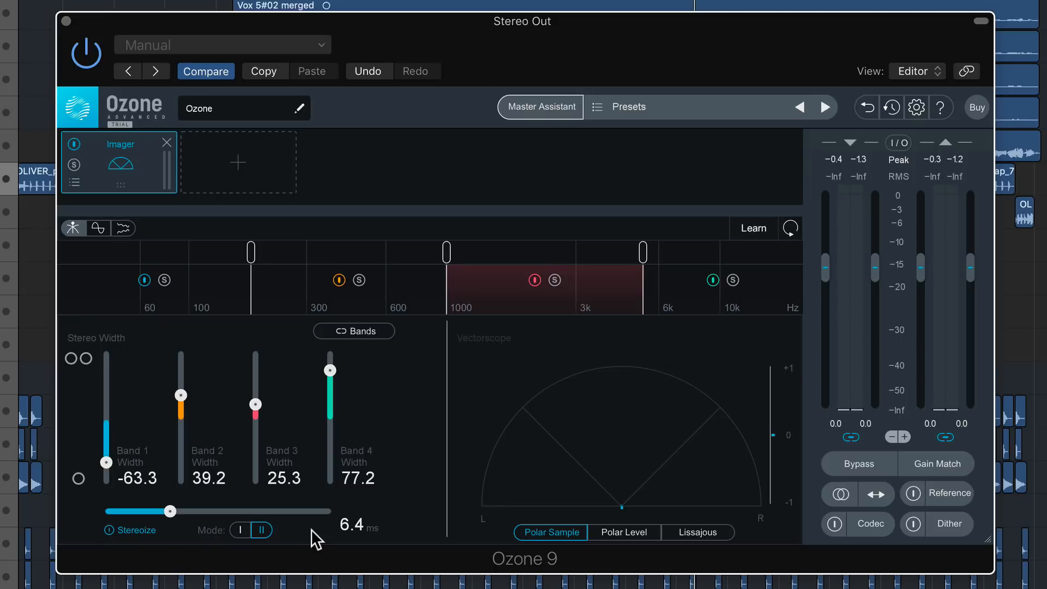
pyautogui.click(241, 531)
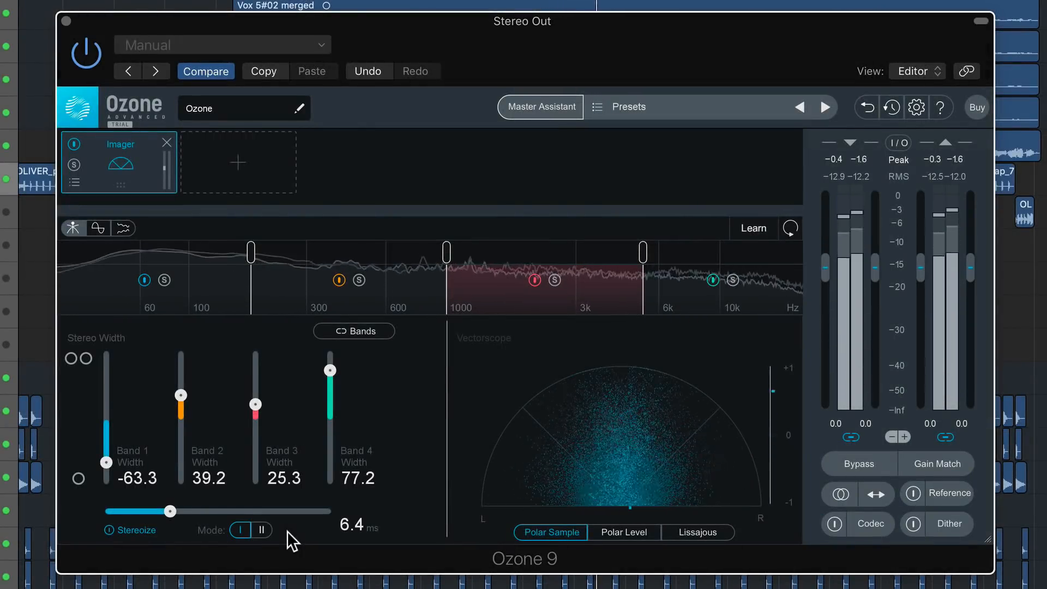
pyautogui.click(260, 530)
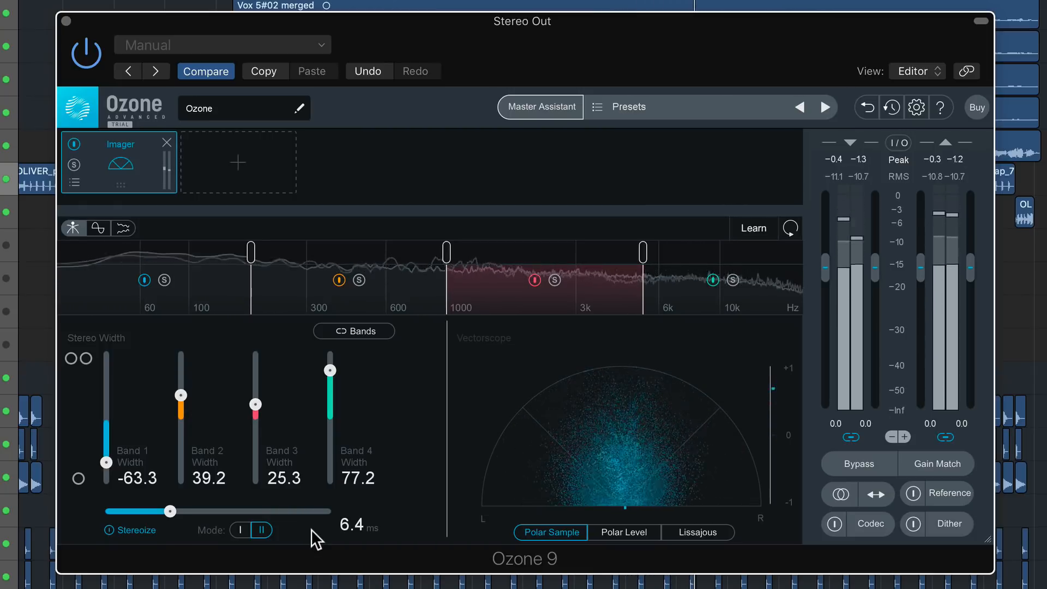
pyautogui.press('space')
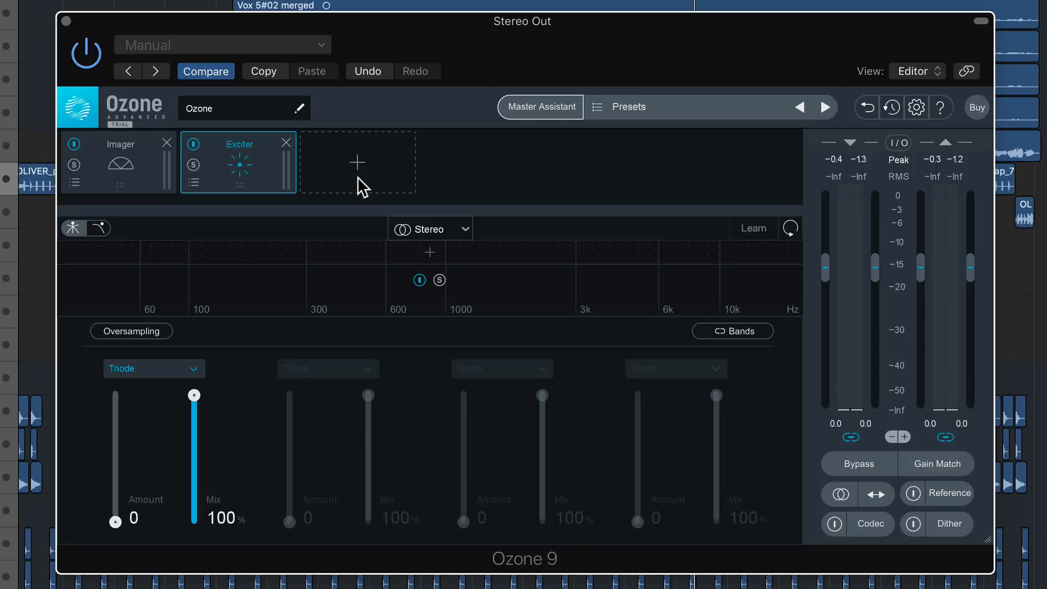
# Add a Dynamics module and split its spectrum into four bands, adjusting the lowest crossover and setting the middle one to about 860 Hz
pyautogui.click(357, 178)
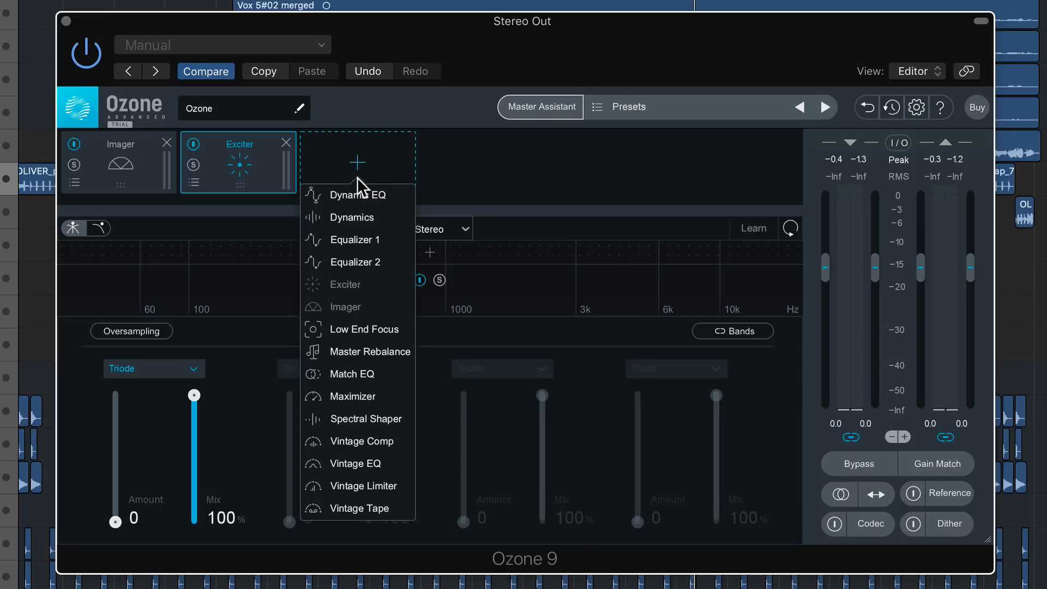
pyautogui.click(367, 219)
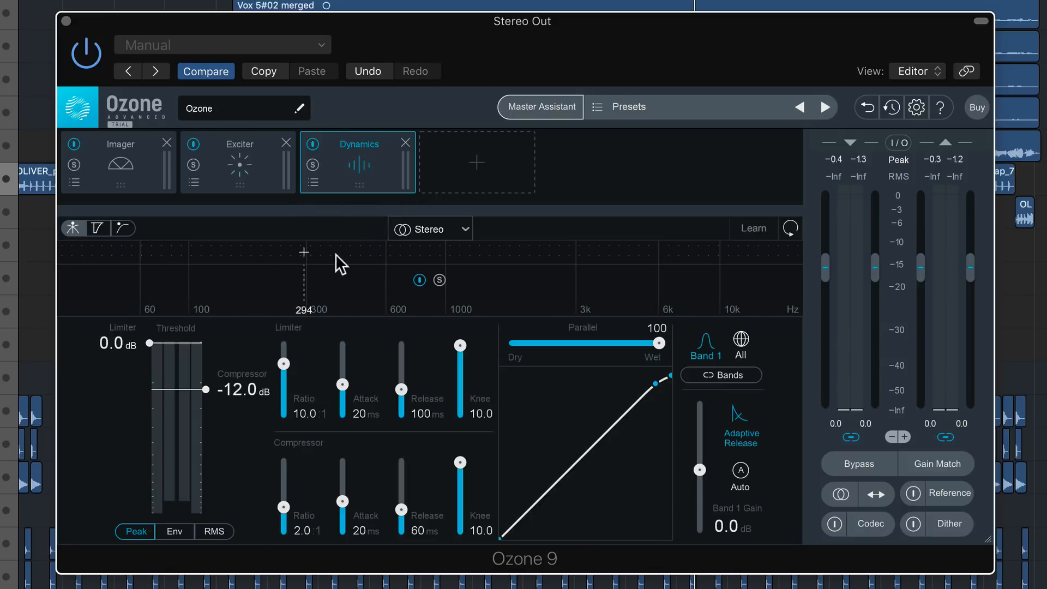
pyautogui.click(615, 256)
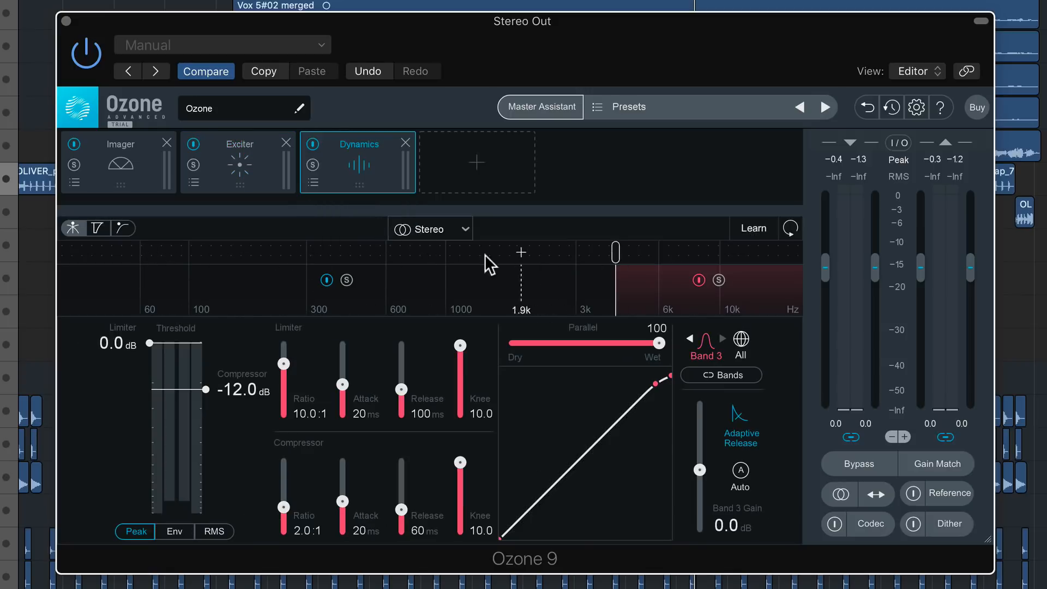
pyautogui.click(422, 264)
pyautogui.click(260, 250)
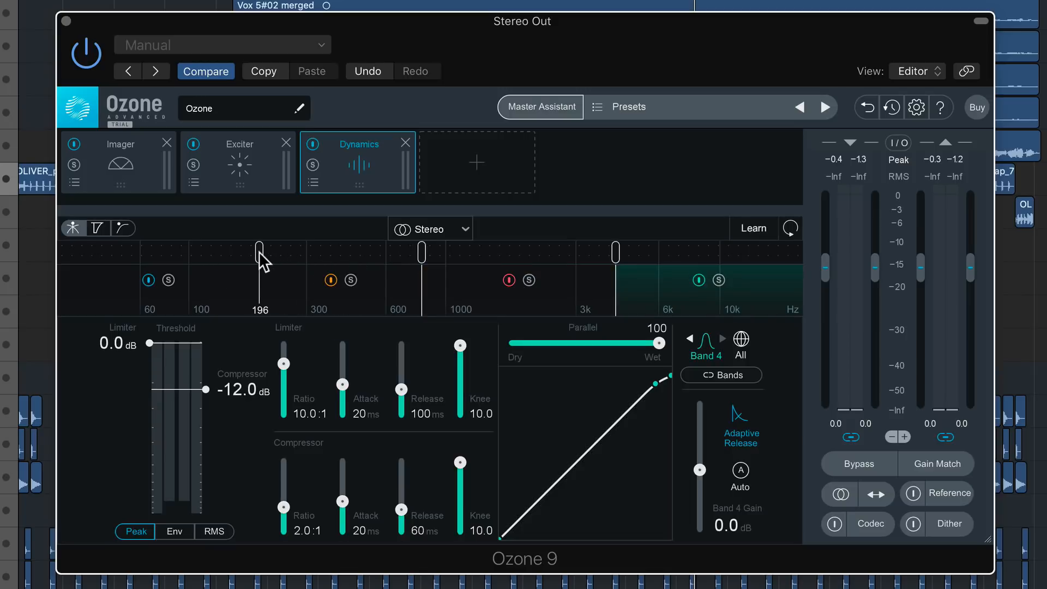
pyautogui.moveTo(256, 252); pyautogui.dragTo(250, 273)
pyautogui.moveTo(425, 252); pyautogui.dragTo(429, 272)
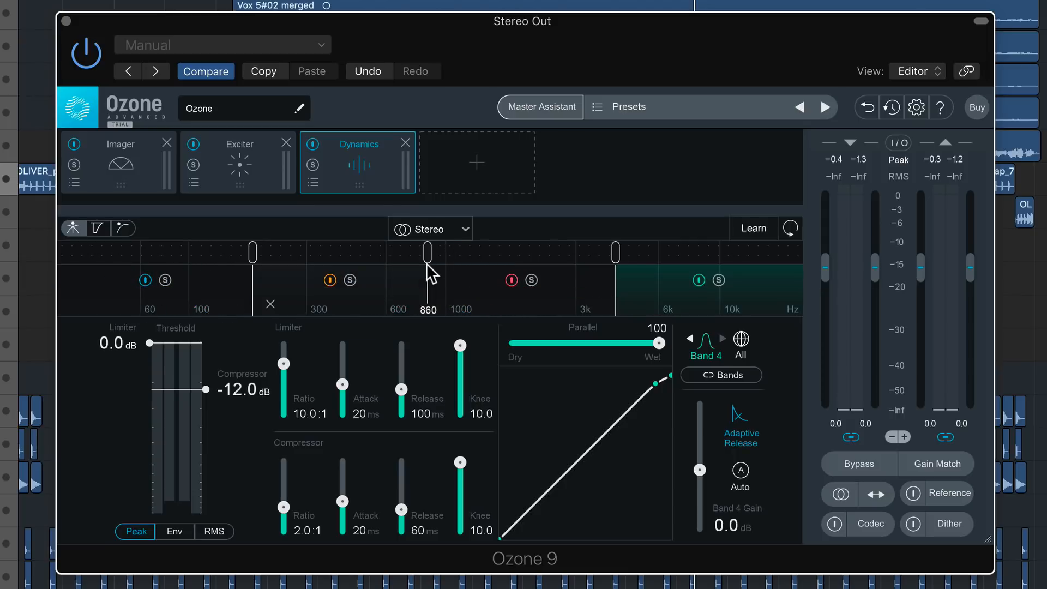